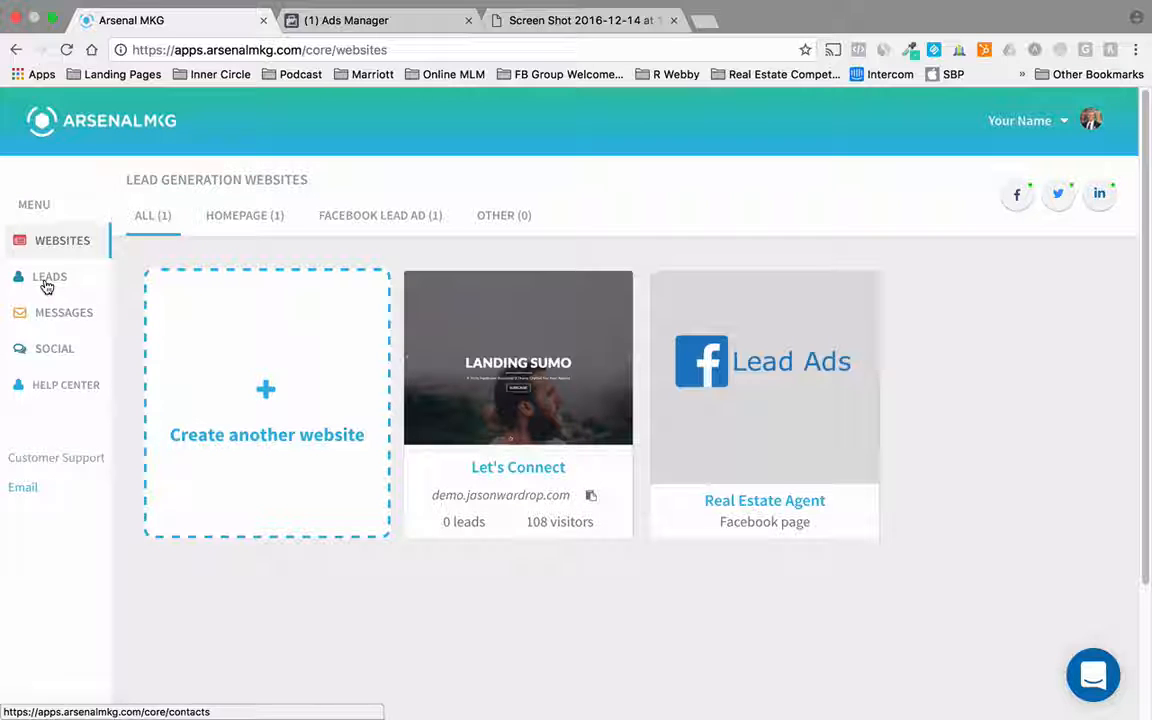
# - Switch to Facebook Ads Manager and start a new campaign with the objective "Collect leads for your business"
pyautogui.click(345, 22)
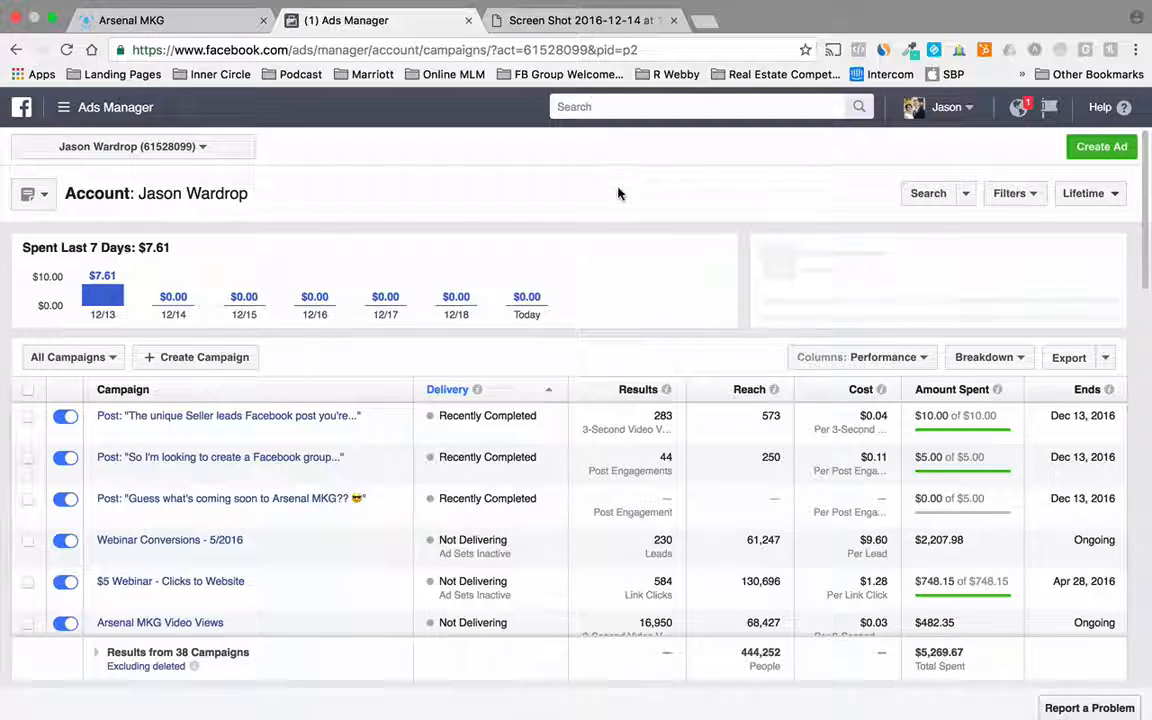
pyautogui.click(192, 360)
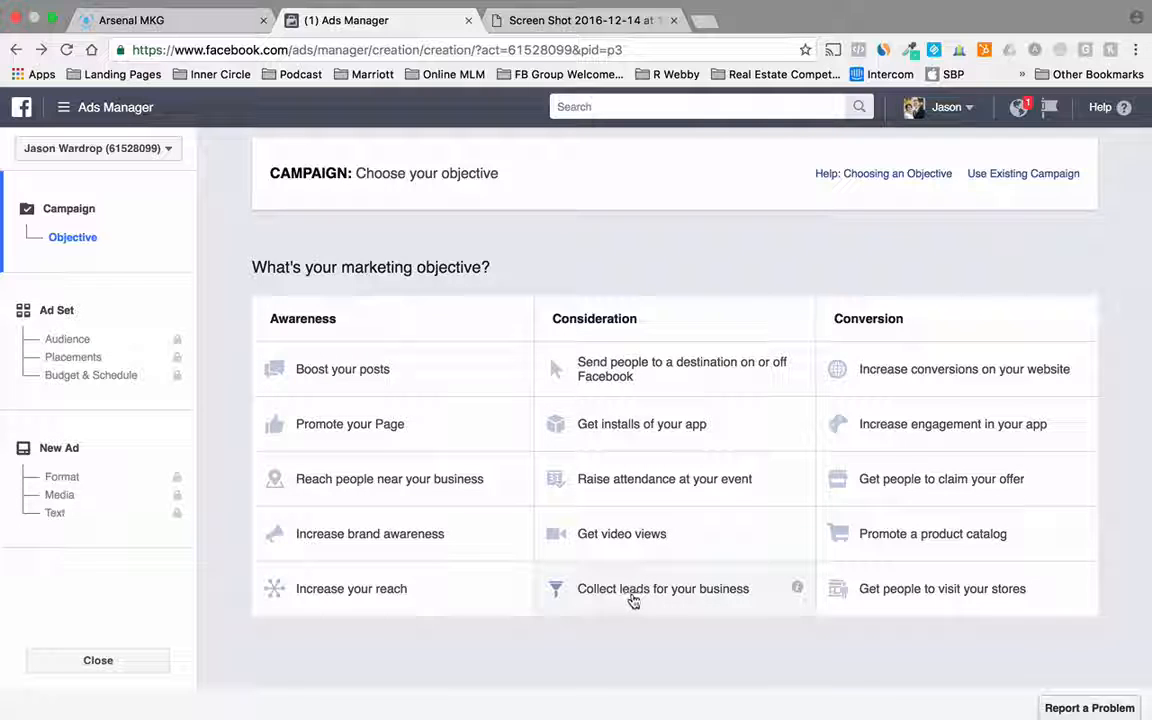
pyautogui.scroll(-1, 797, 589)
pyautogui.moveTo(791, 578)
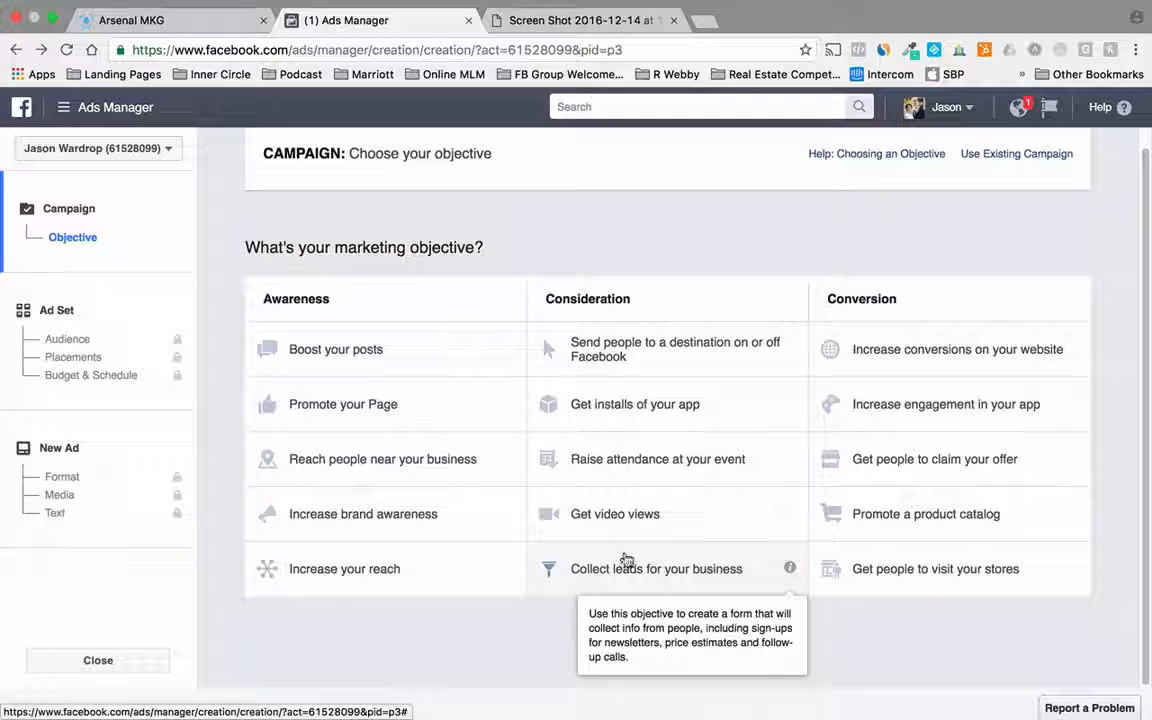
pyautogui.click(652, 590)
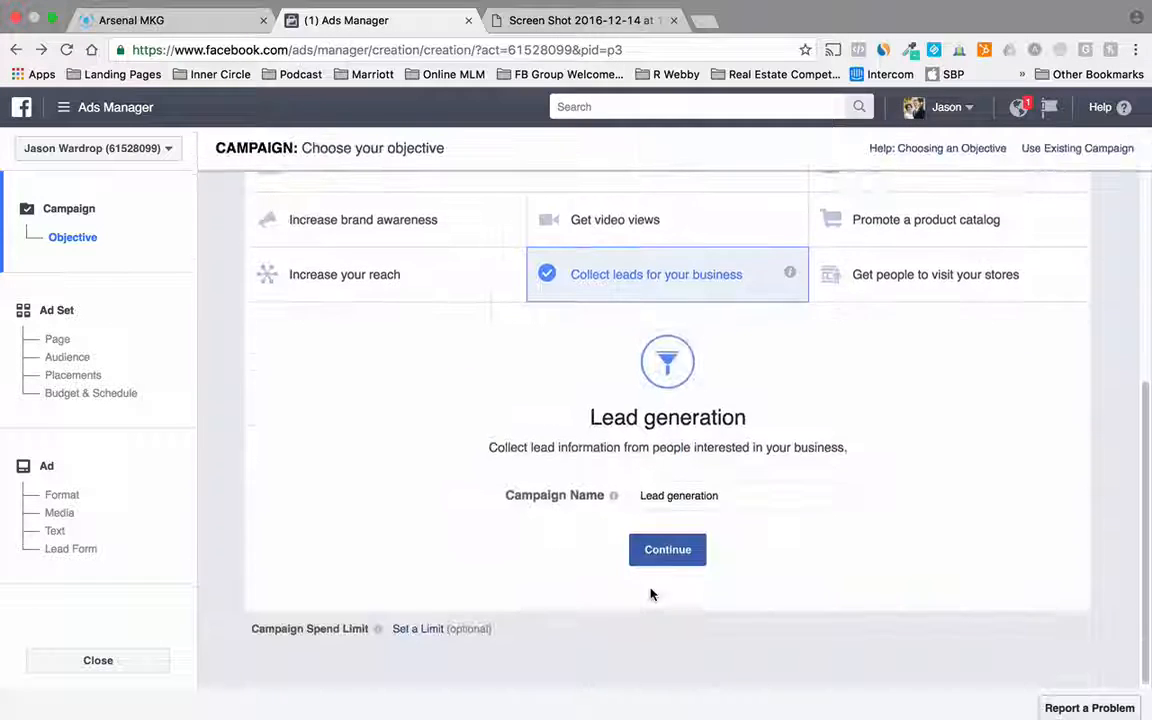
# - Name the campaign "Facebook Lead Ad Forms" and continue to the ad set setup
pyautogui.click(640, 495)
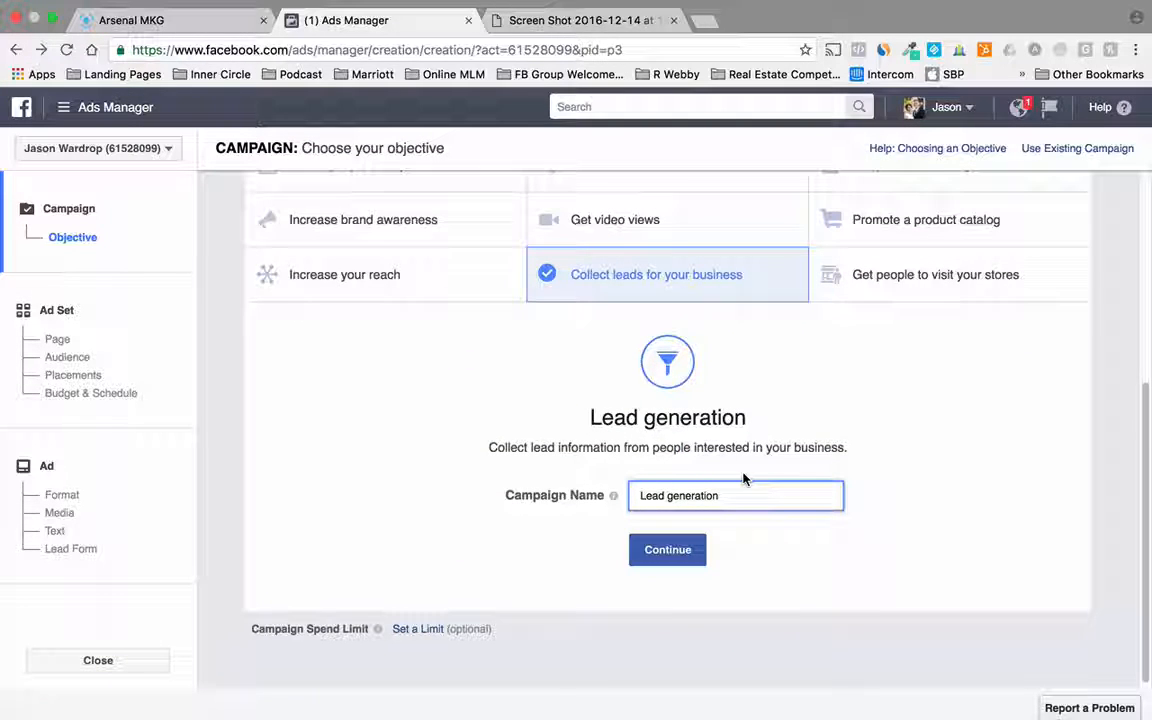
pyautogui.write('Facebook')
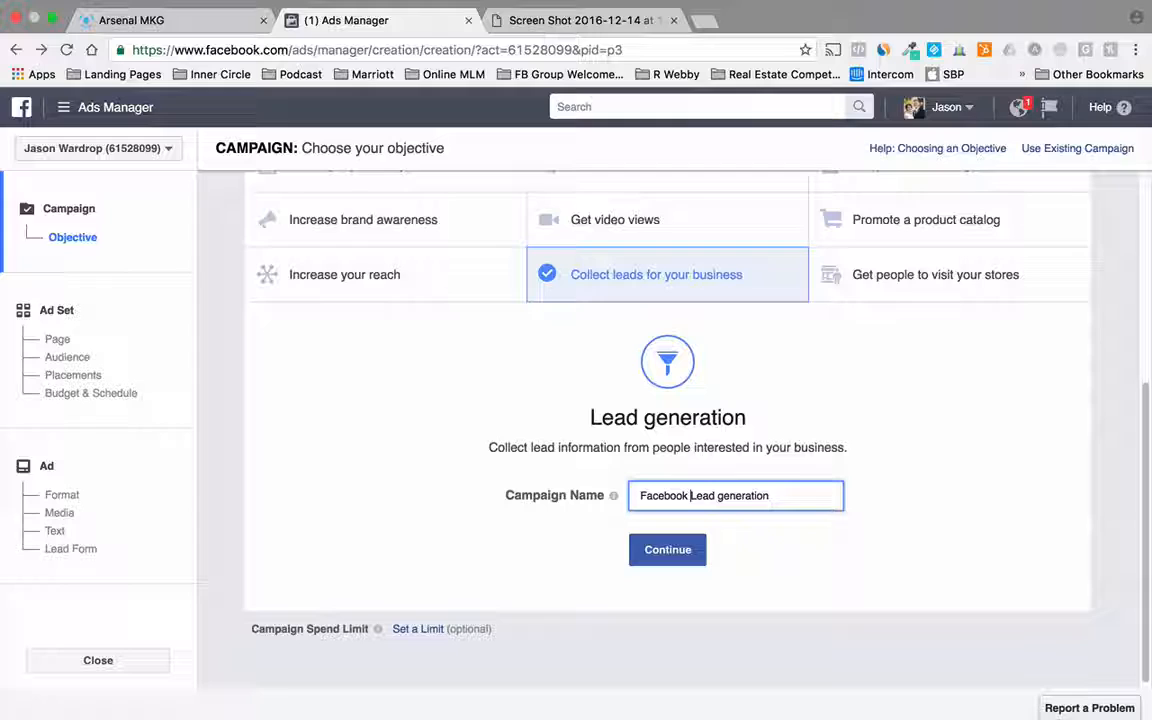
pyautogui.doubleClick(717, 495)
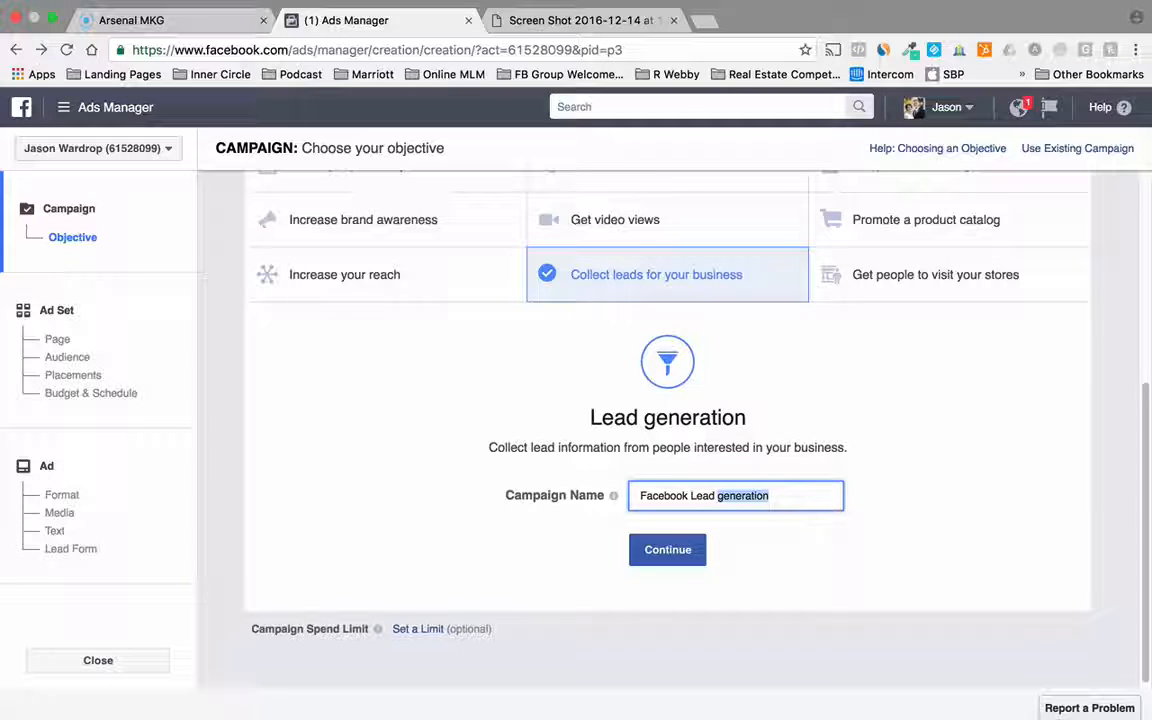
pyautogui.write('Ad Forms')
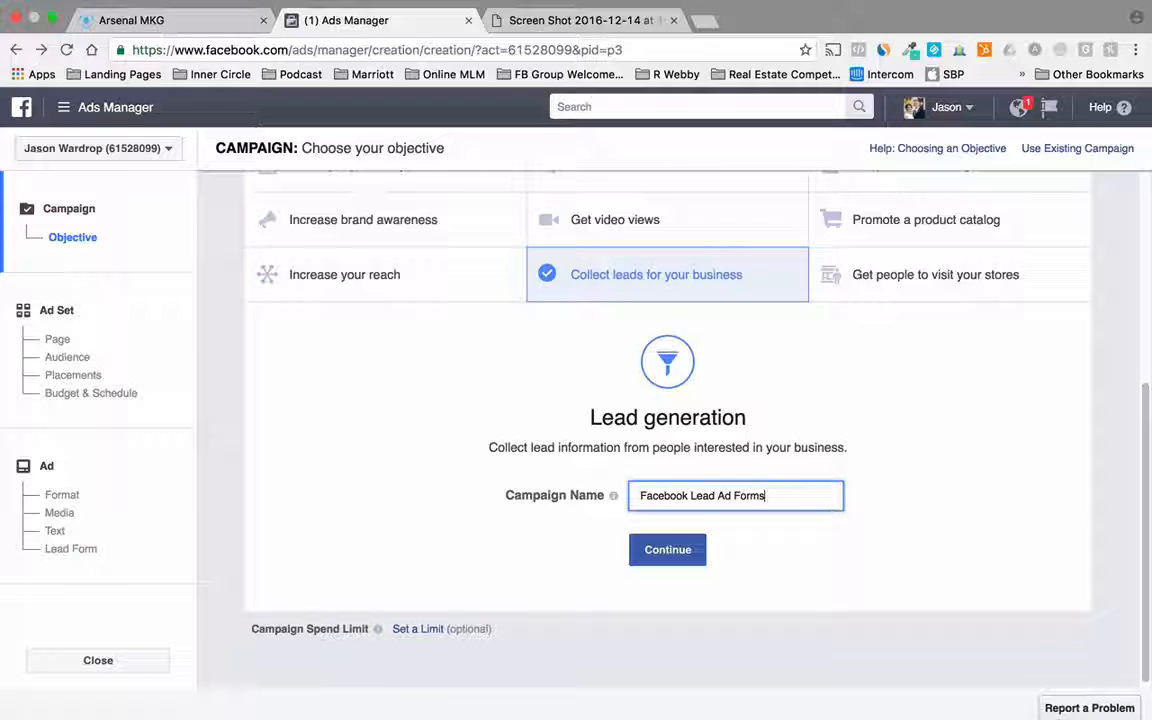
pyautogui.click(680, 550)
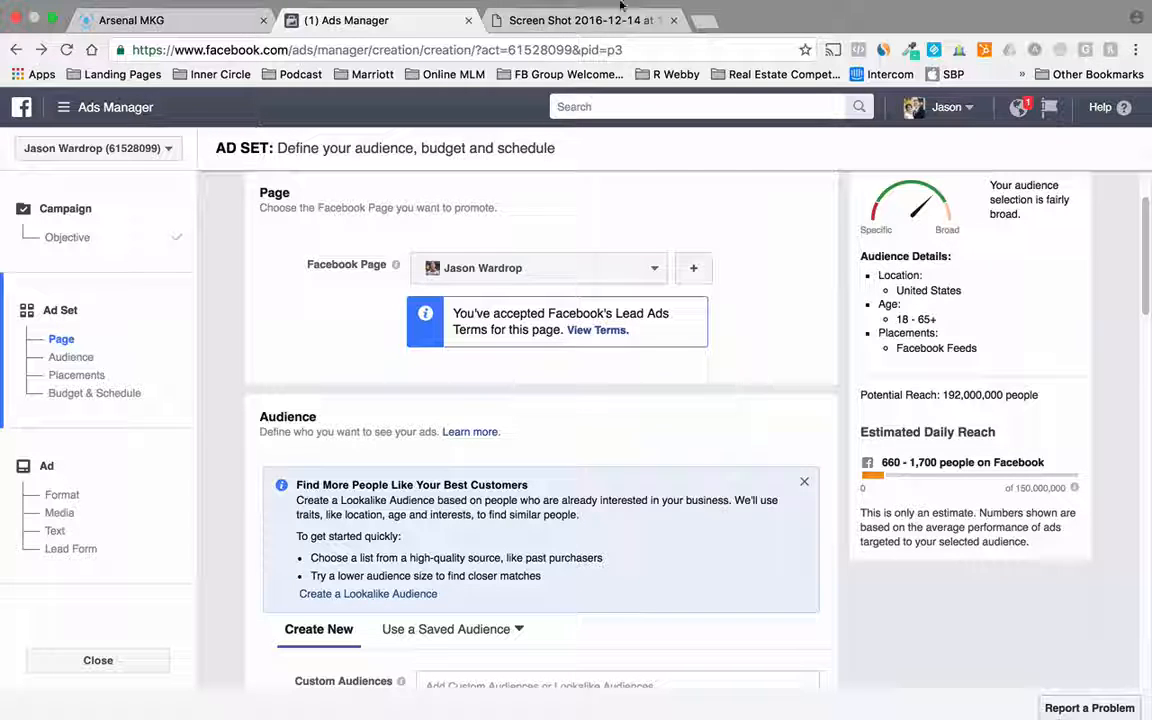
# - Look at the example cruise ad screenshot and choose Real Estate Agent as the Facebook Page to promote
pyautogui.click(561, 20)
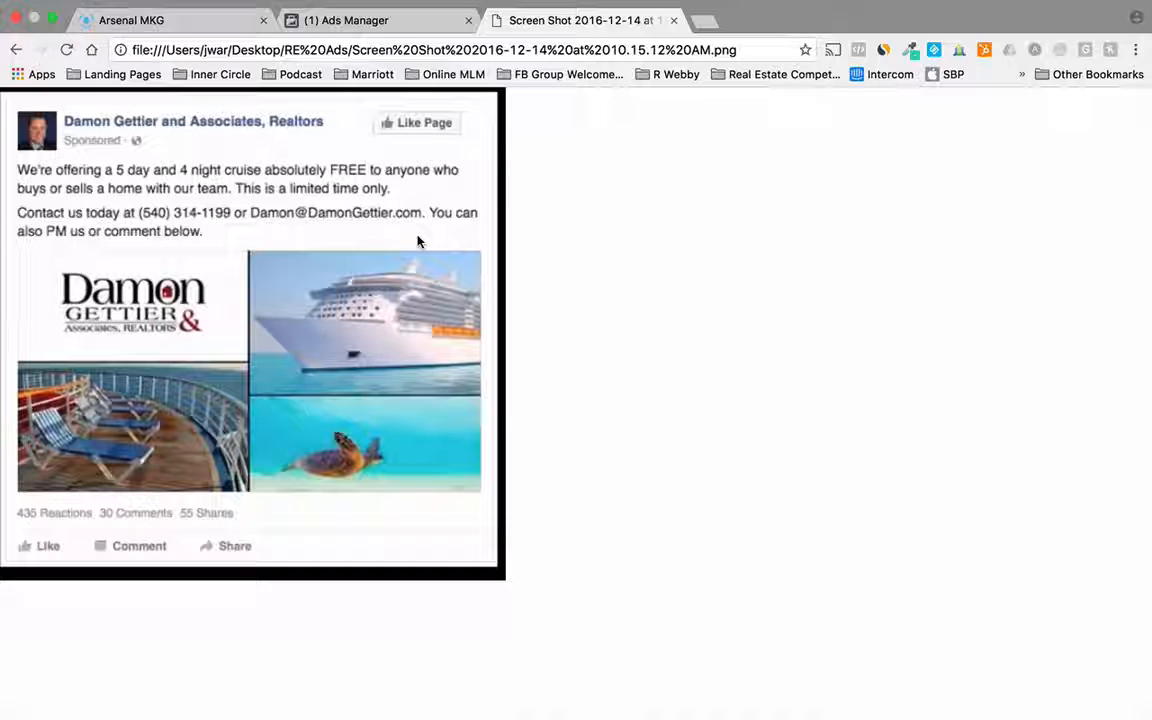
pyautogui.click(367, 22)
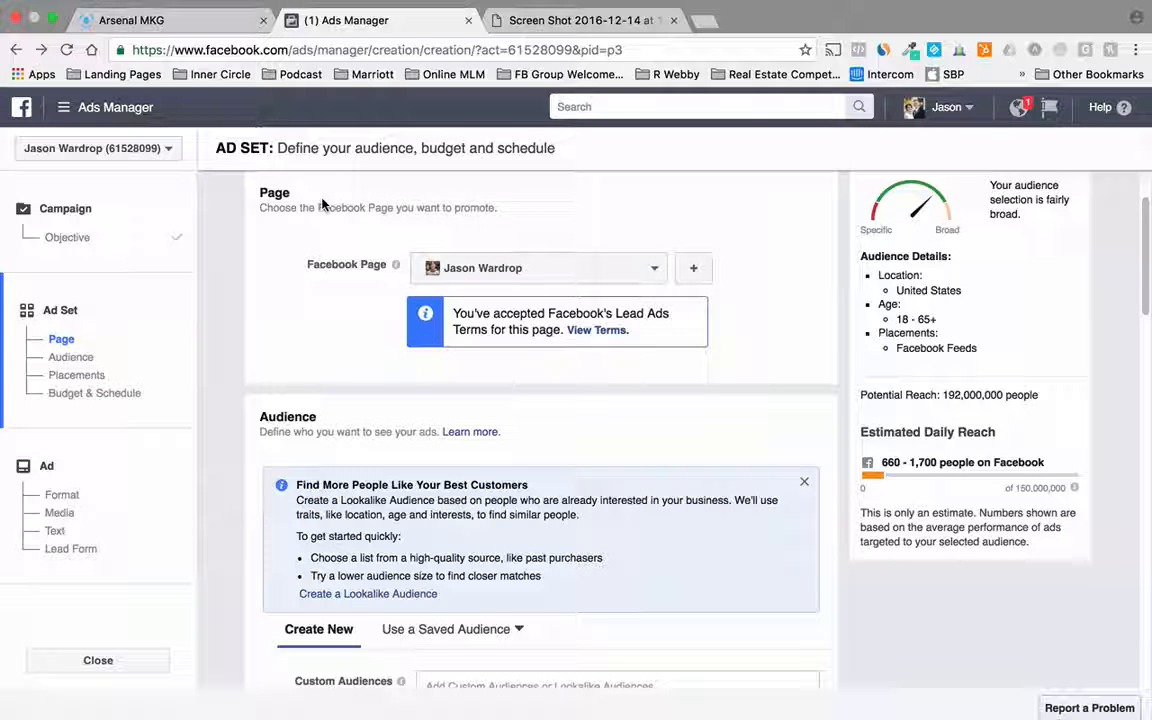
pyautogui.click(494, 268)
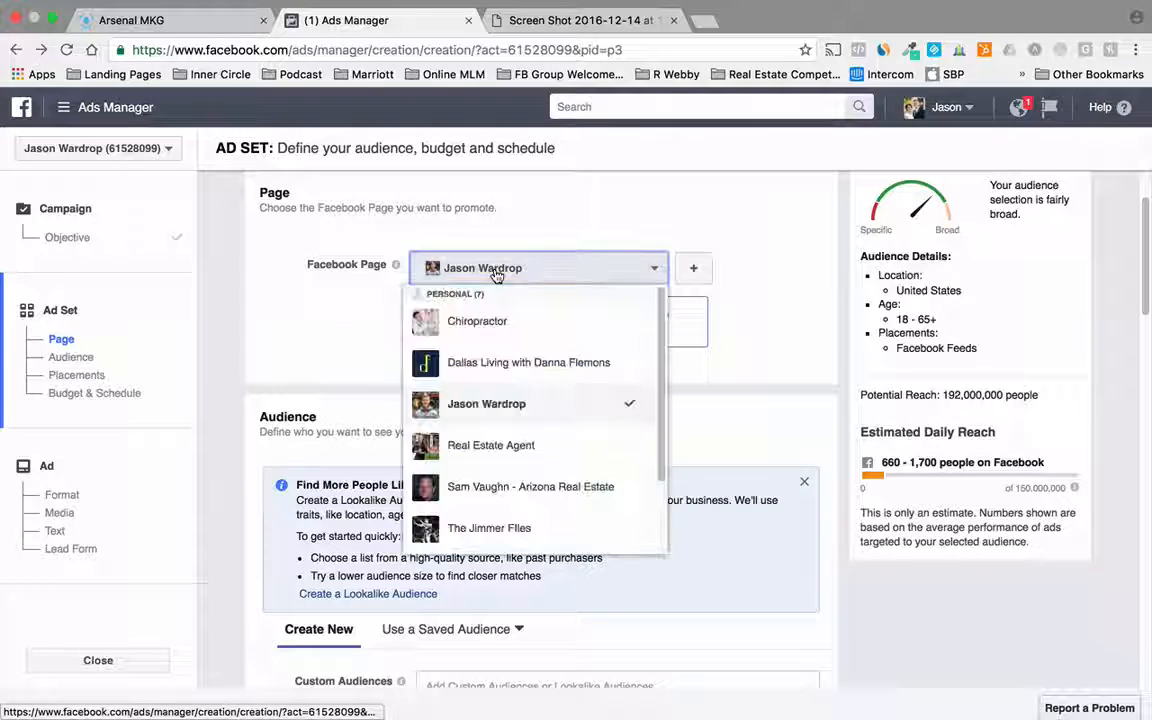
pyautogui.click(516, 455)
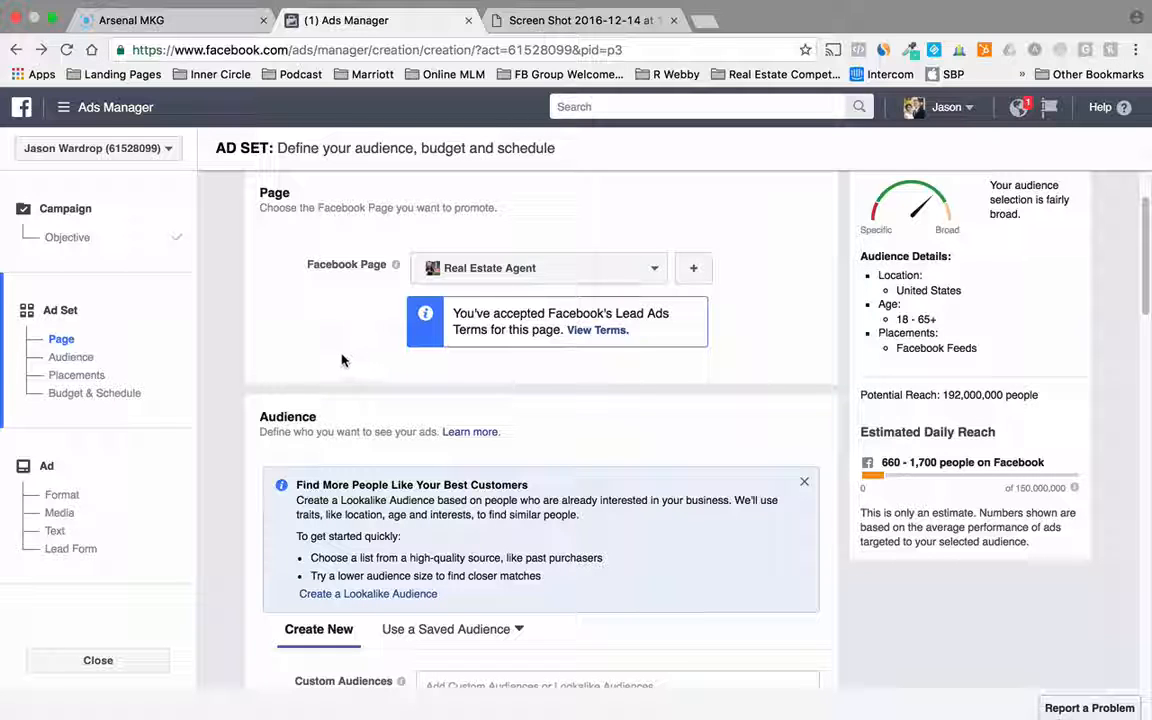
# - Replace the United States audience location with Provo, Utah, and target people who live in this location
pyautogui.scroll(-3, 247, 416)
pyautogui.scroll(-1, 247, 418)
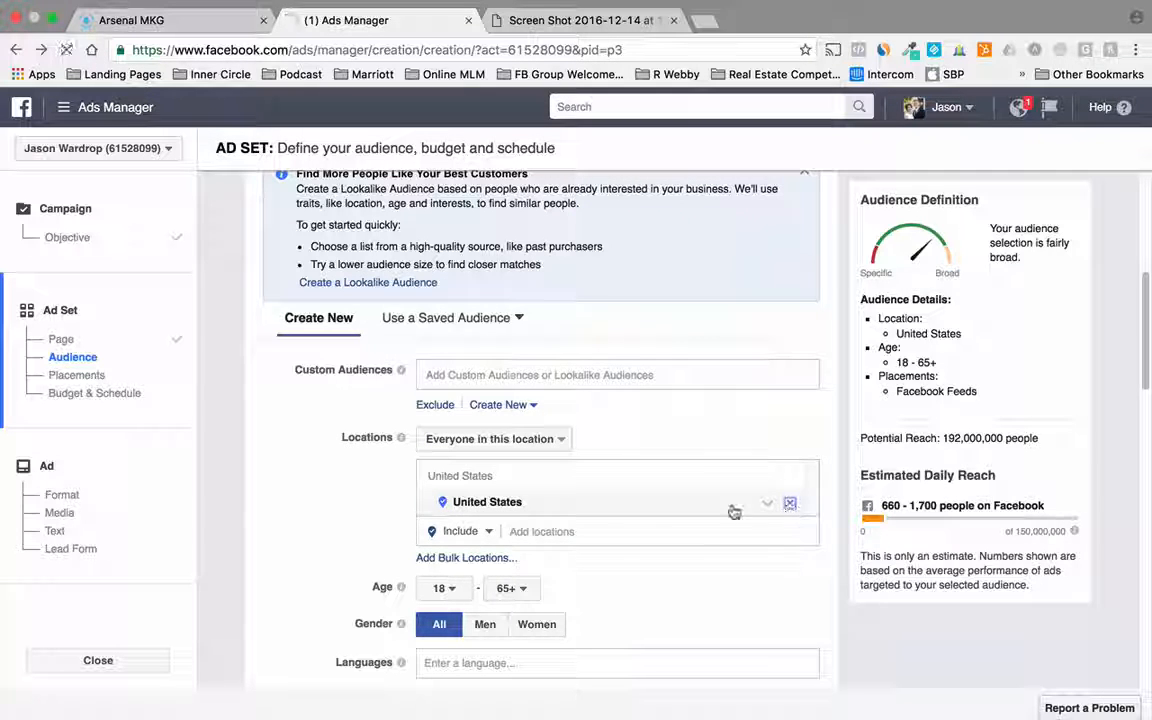
pyautogui.click(789, 508)
pyautogui.write('Provo')
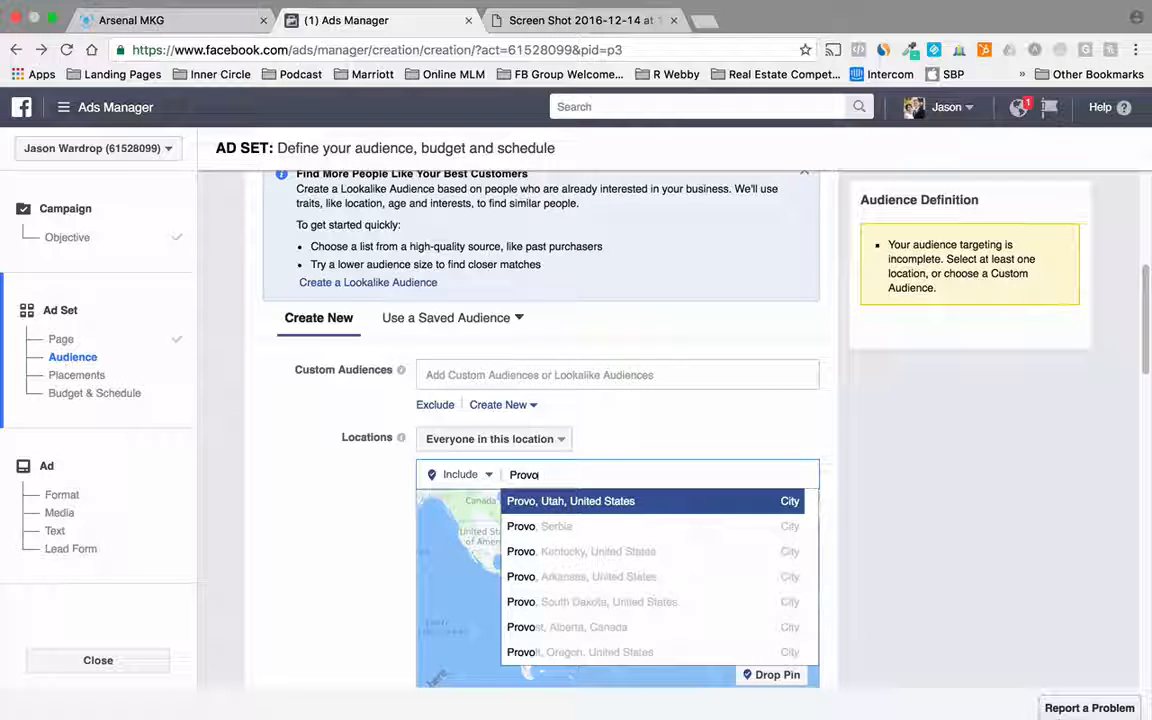
pyautogui.press('Return')
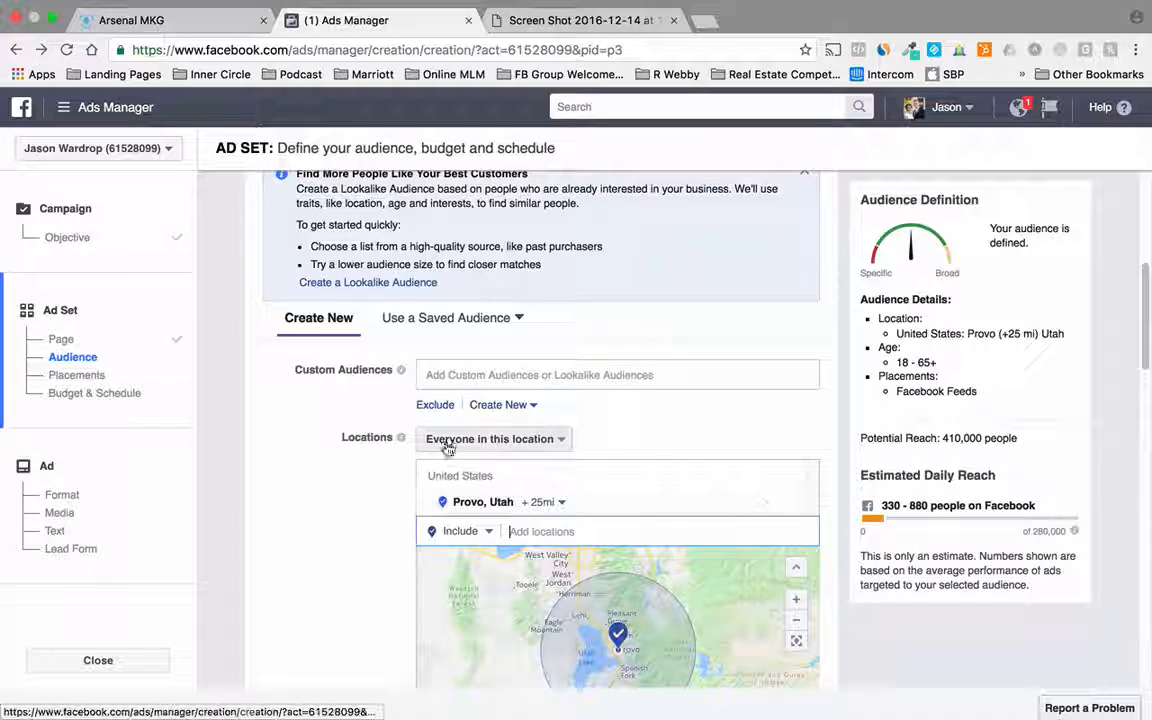
pyautogui.click(450, 441)
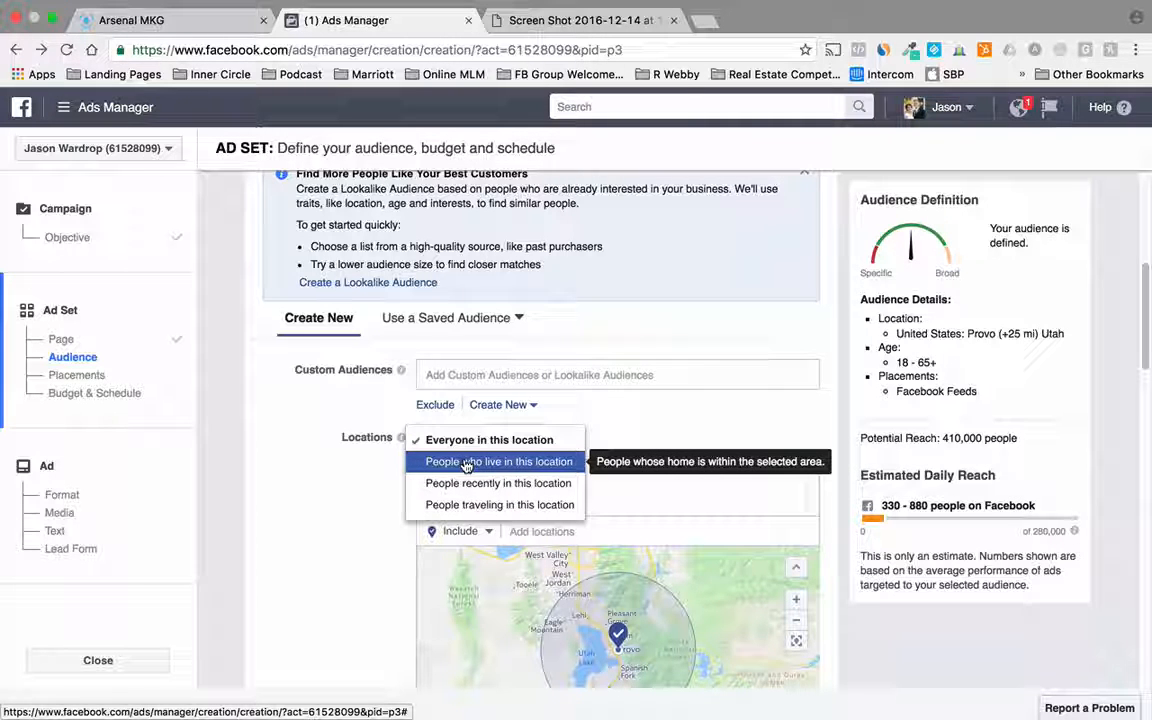
pyautogui.click(539, 462)
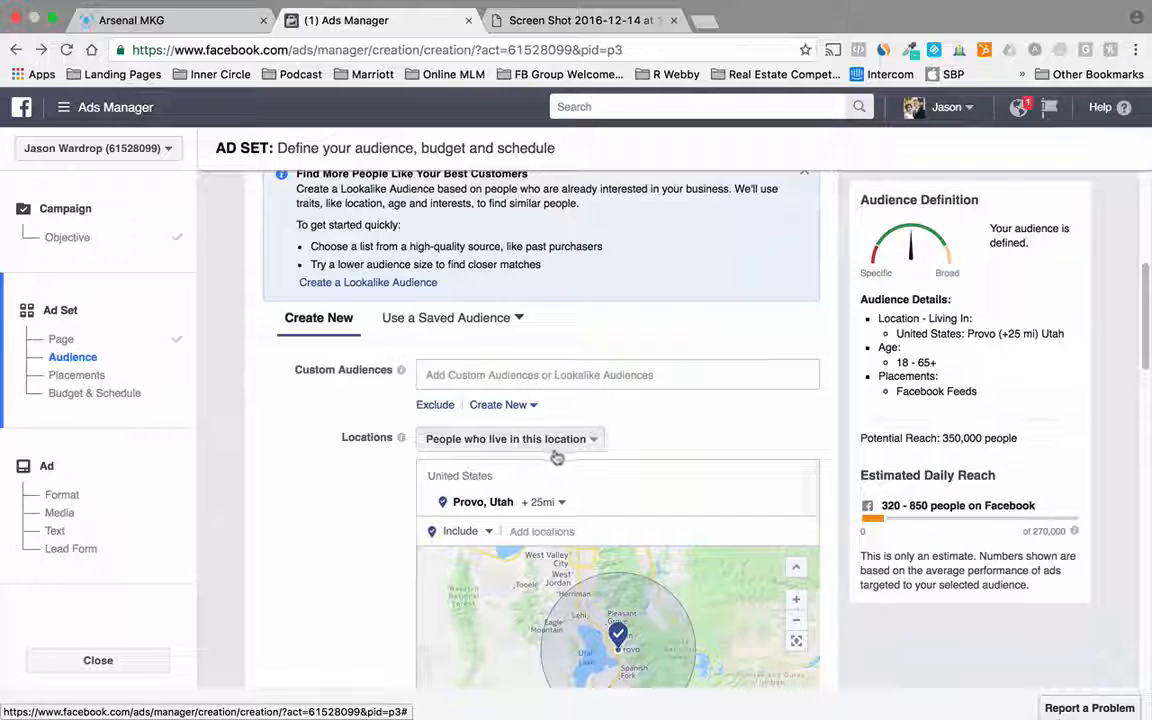
# - Set the radius around Provo, Utah to 40 miles
pyautogui.scroll(-5, 316, 537)
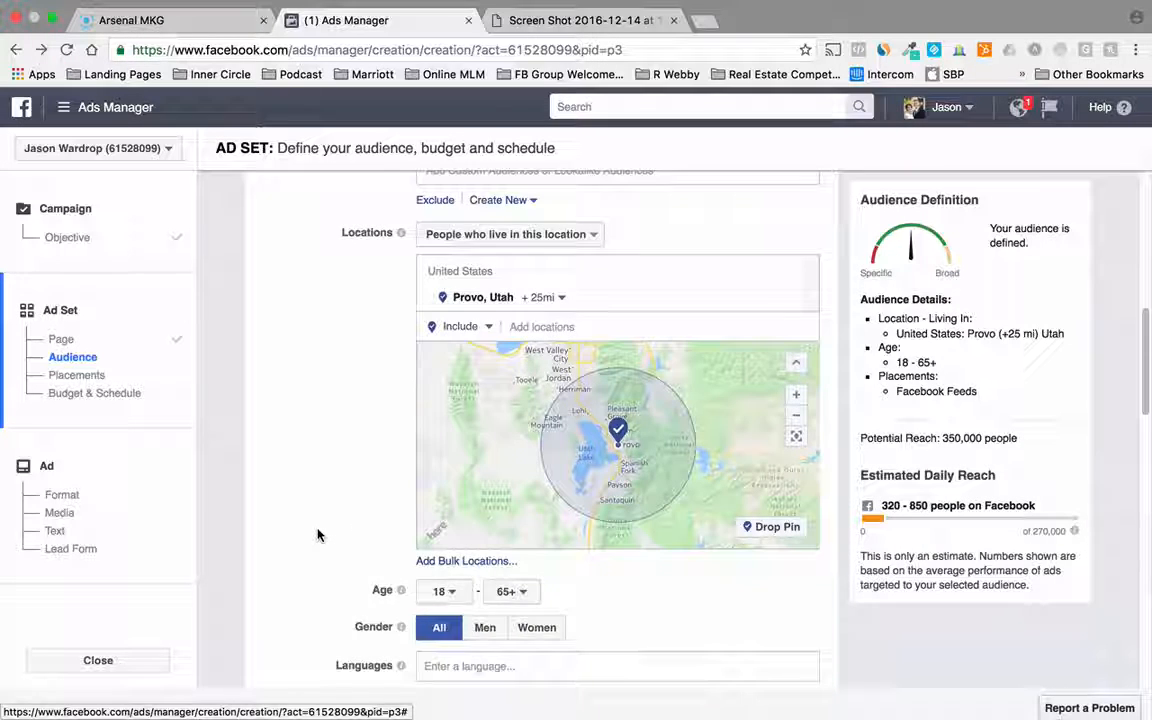
pyautogui.scroll(2, 296, 476)
pyautogui.click(541, 332)
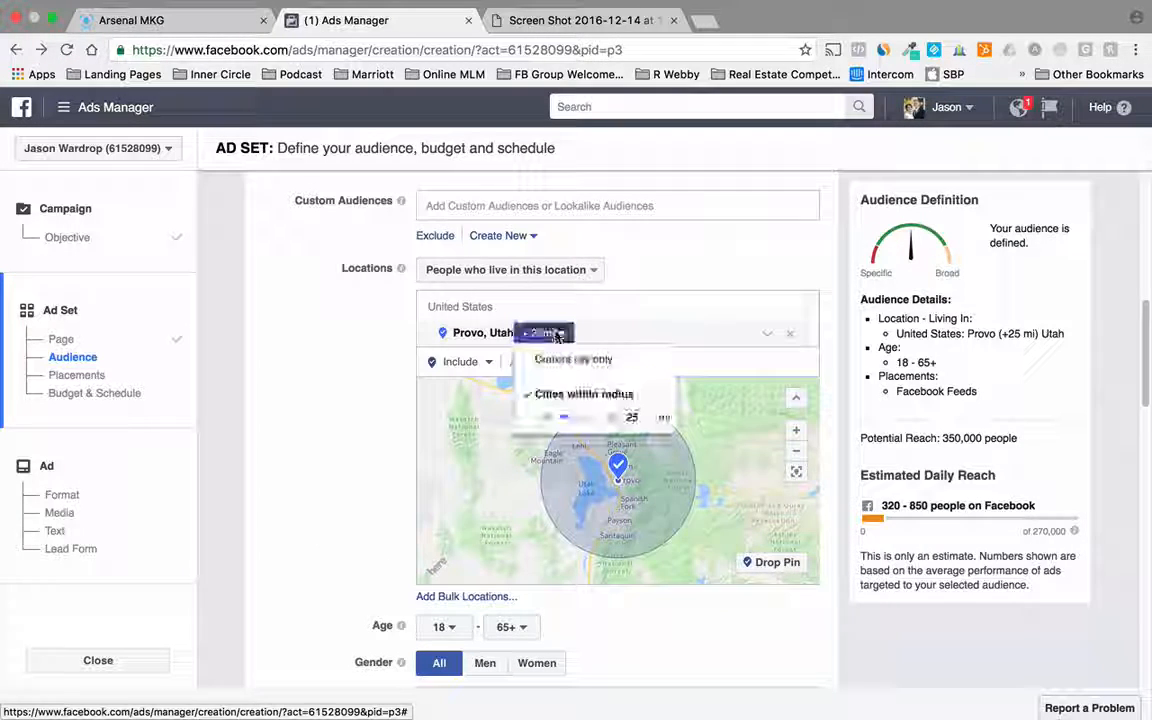
pyautogui.moveTo(580, 418); pyautogui.dragTo(592, 416)
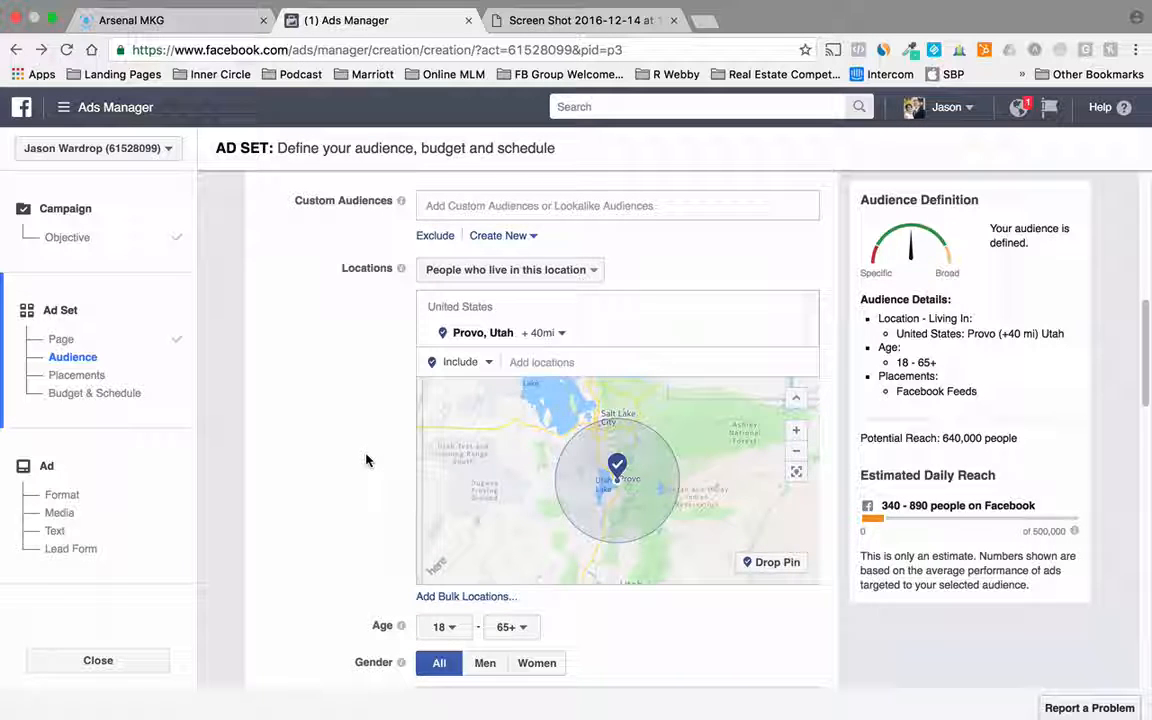
# - Set the minimum age of the audience to 26
pyautogui.scroll(-5, 362, 473)
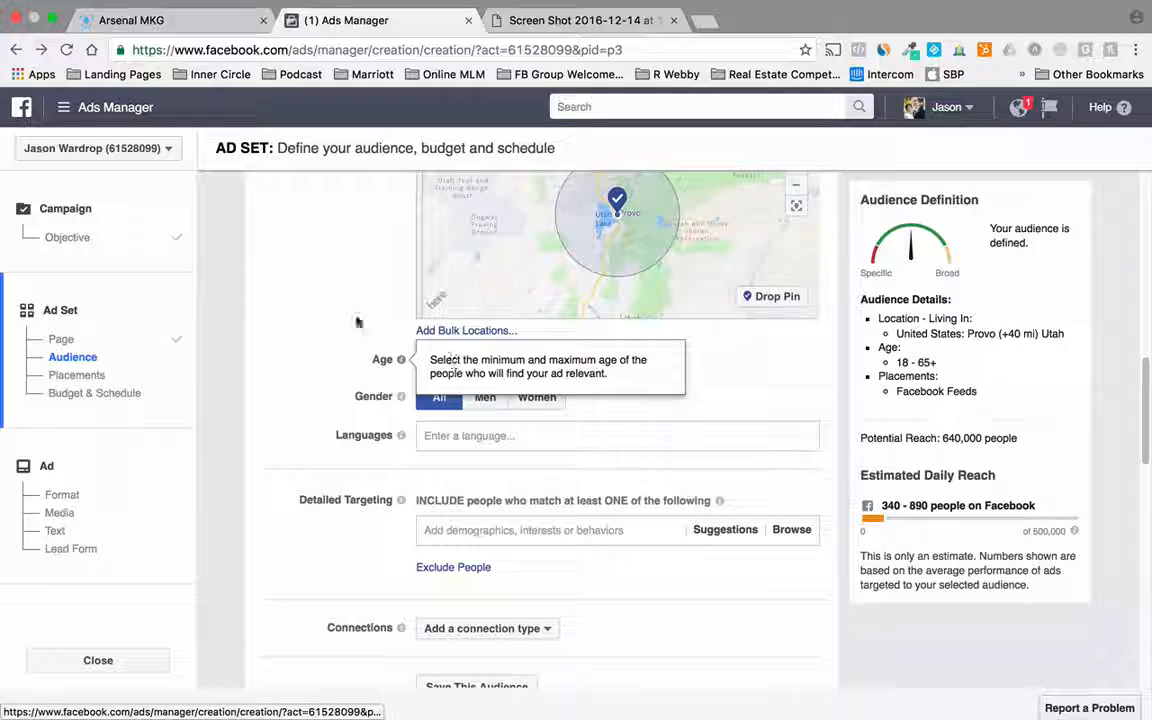
pyautogui.click(447, 362)
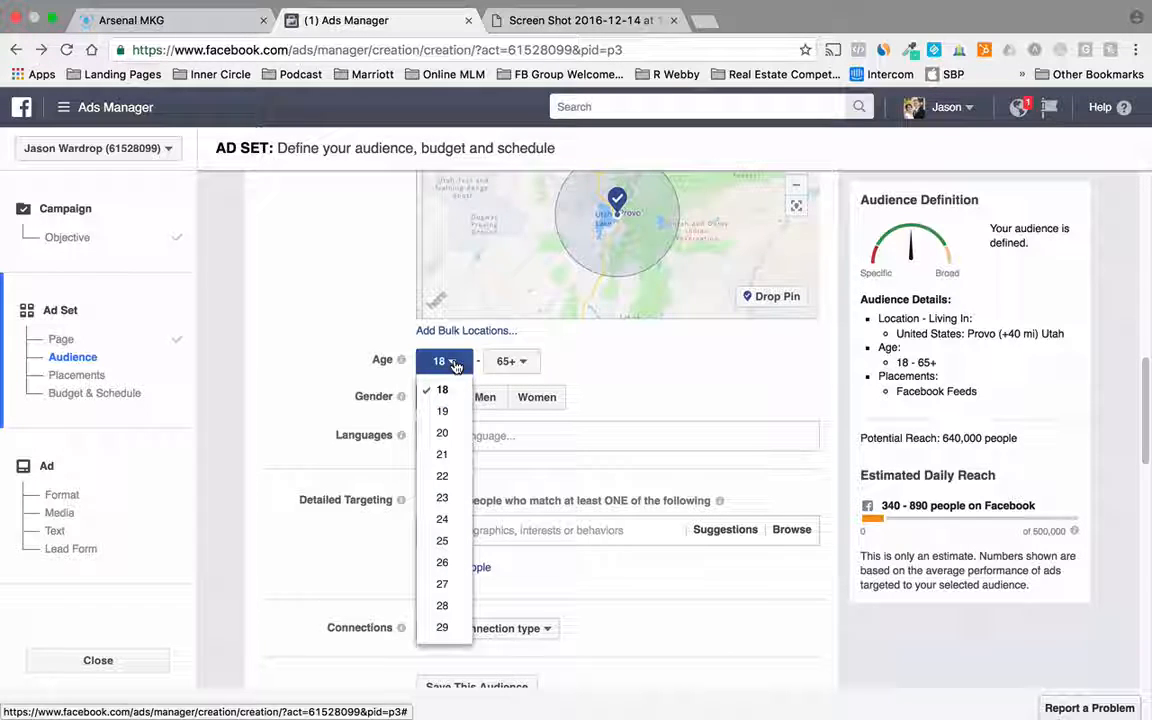
pyautogui.click(452, 563)
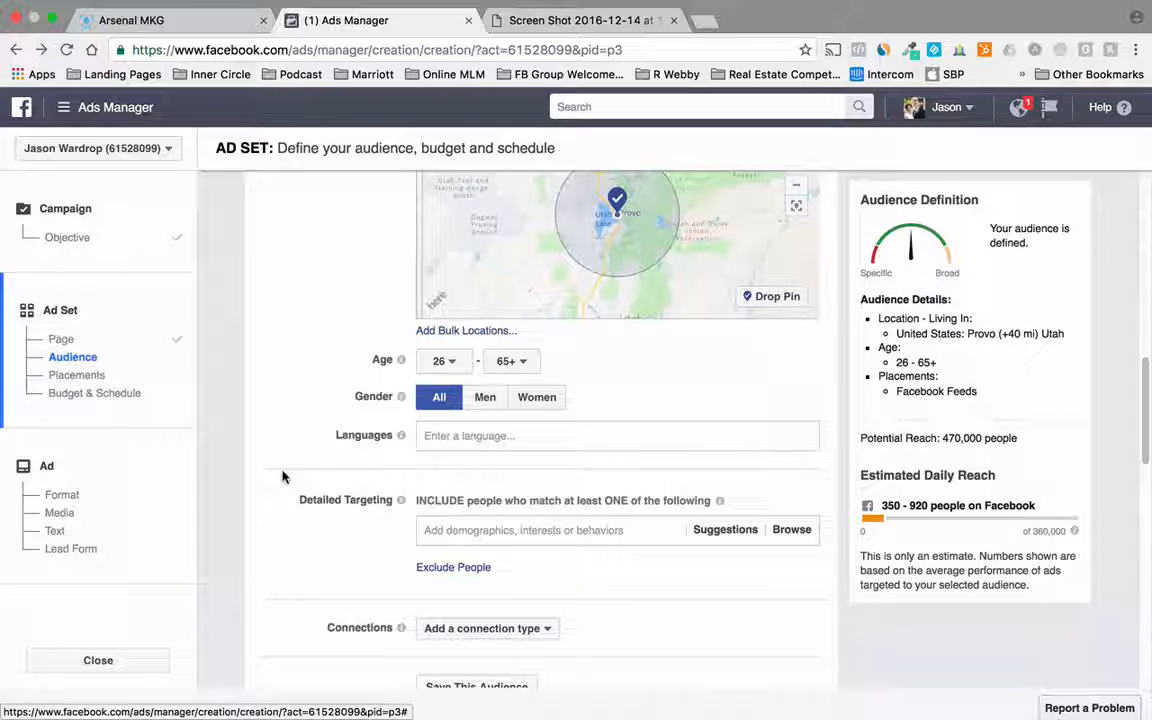
# - Add the "Likely to move" behavior from Residential profiles to the audience's detailed targeting
pyautogui.scroll(-2, 289, 497)
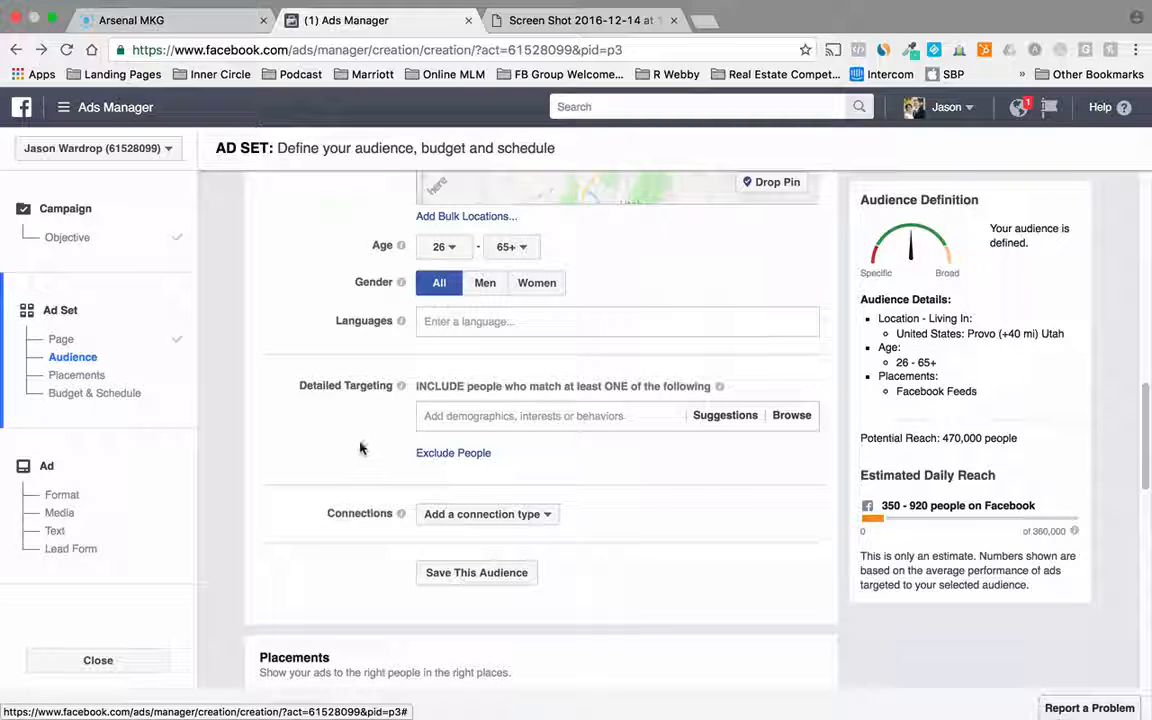
pyautogui.click(455, 413)
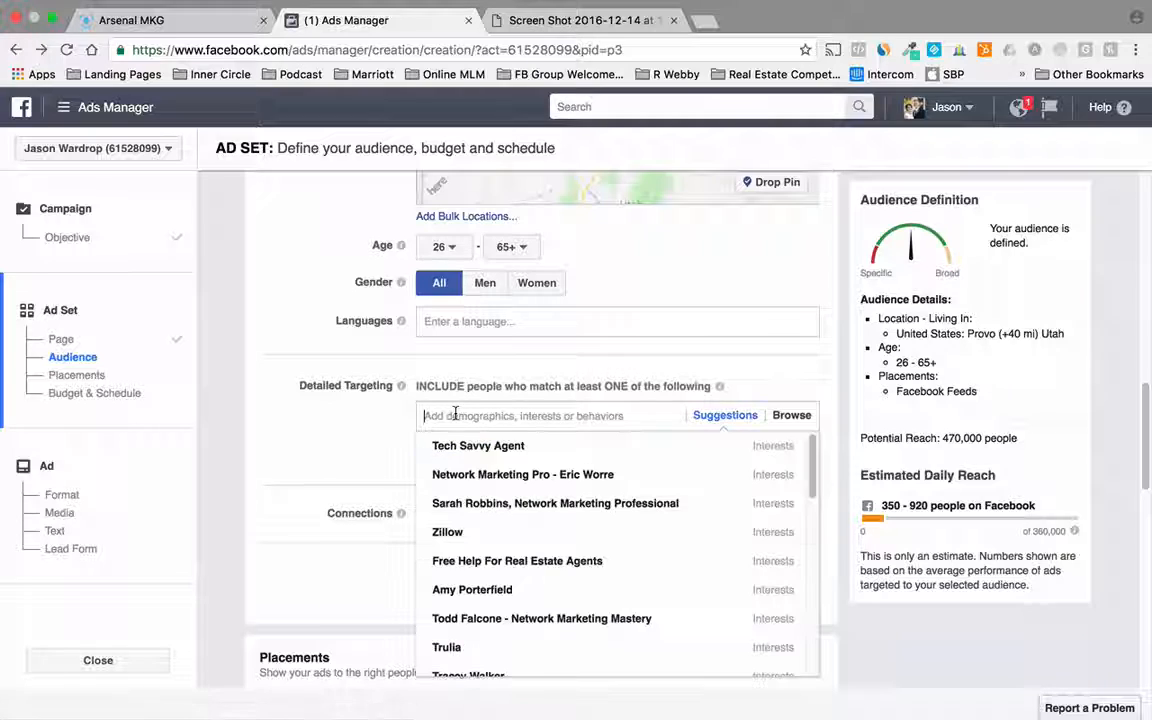
pyautogui.click(352, 418)
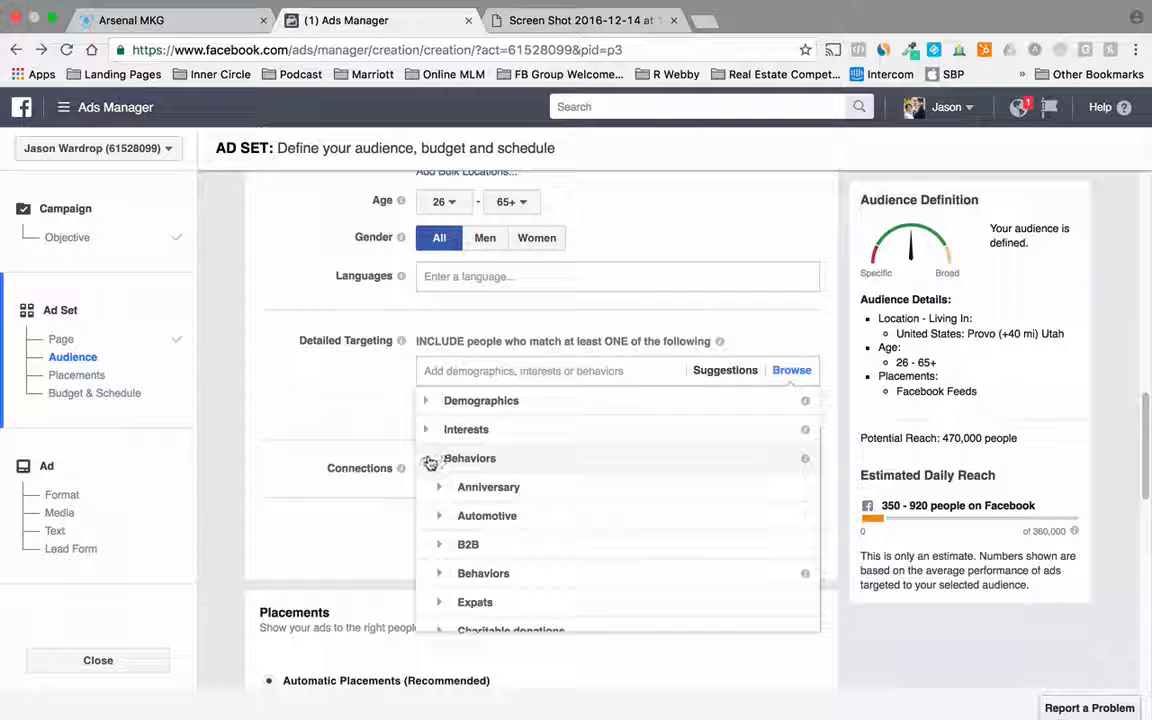
pyautogui.click(430, 461)
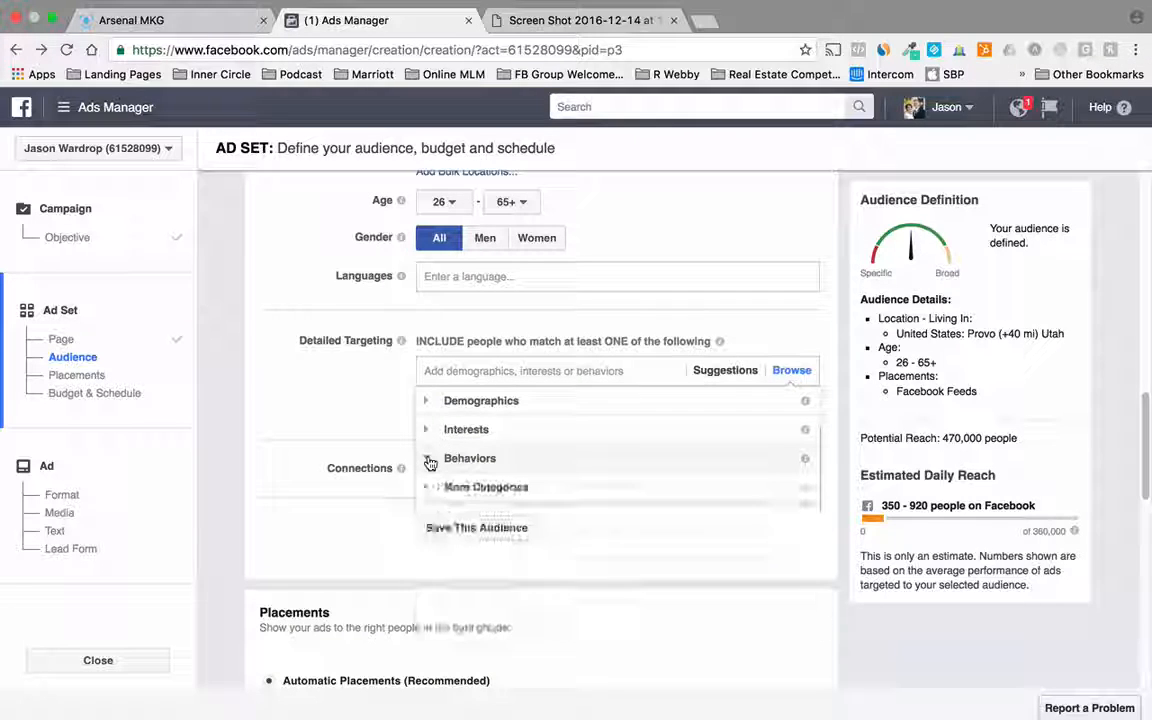
pyautogui.click(430, 461)
pyautogui.scroll(-4, 430, 462)
pyautogui.scroll(-3, 430, 463)
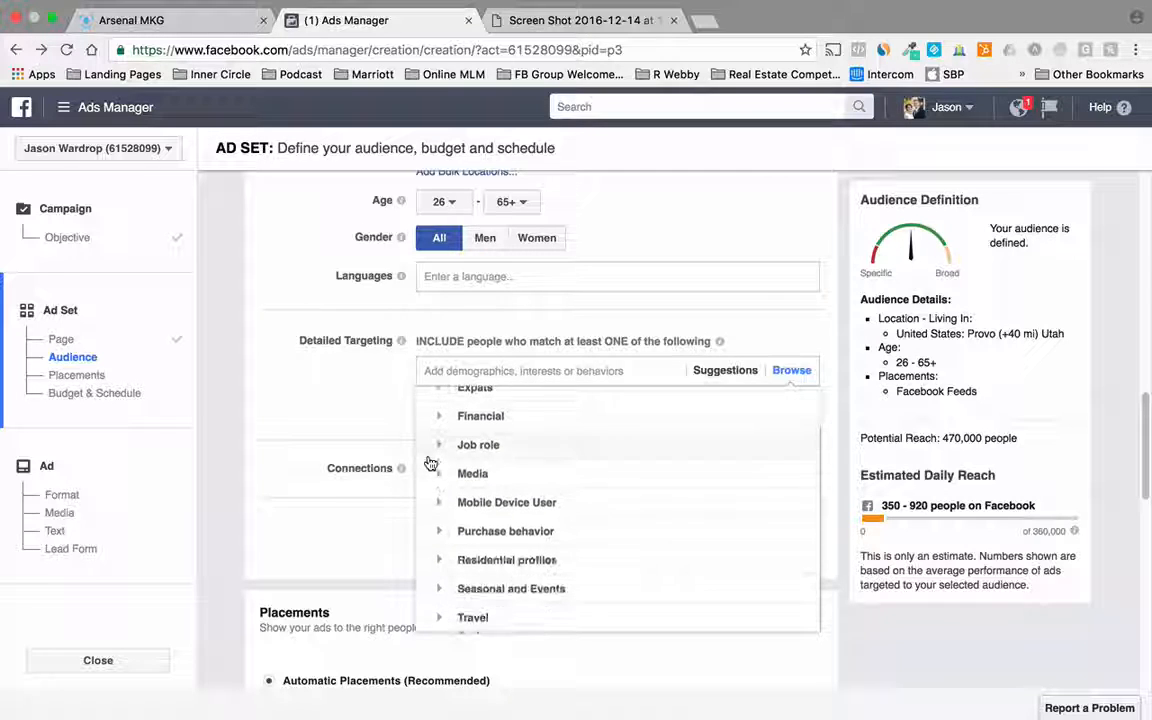
pyautogui.click(441, 563)
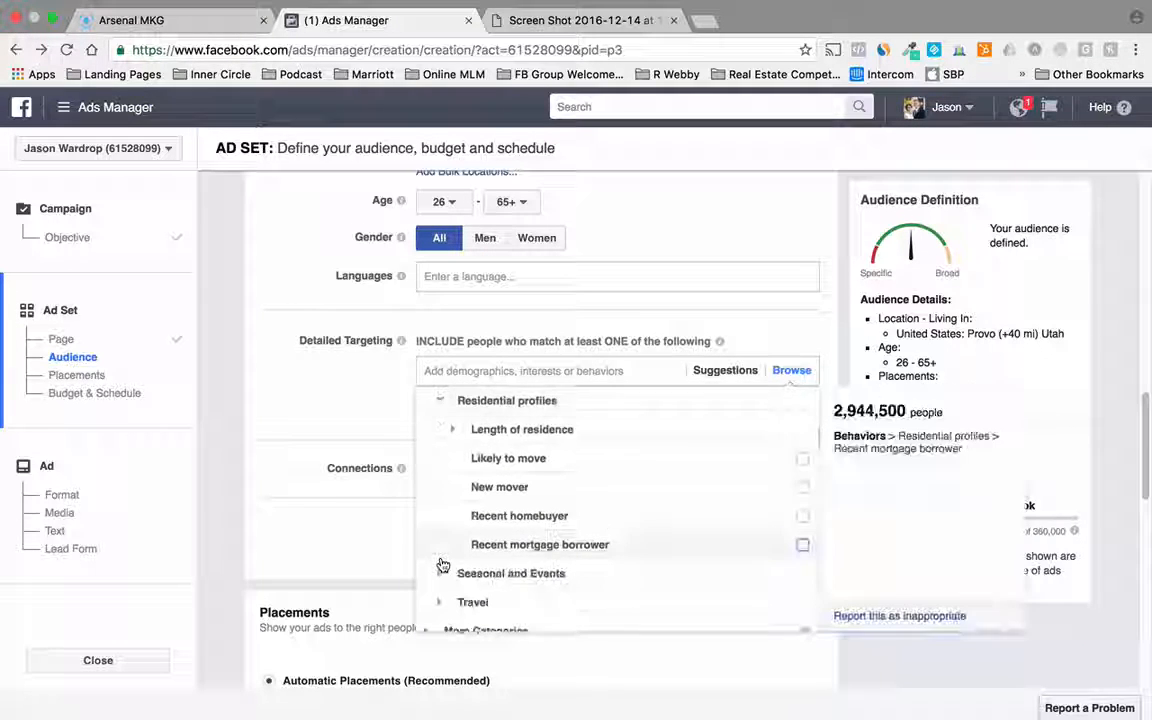
pyautogui.click(503, 460)
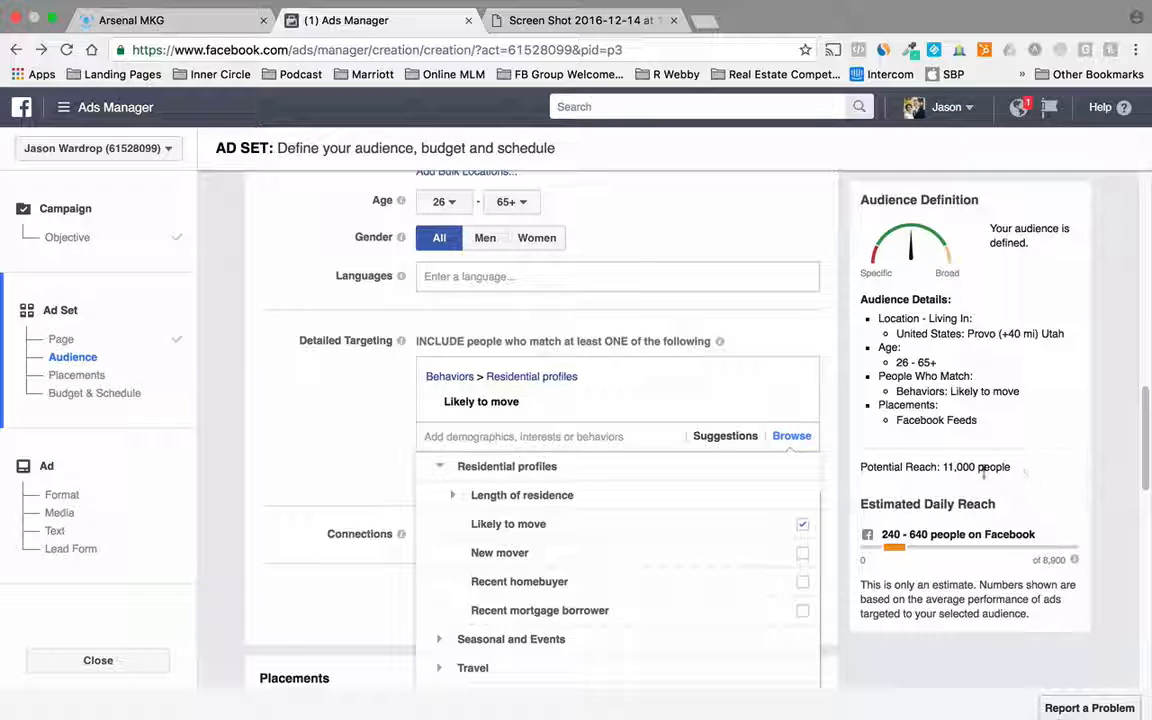
# - Check the potential reach of the audience and review its location settings
pyautogui.moveTo(943, 466); pyautogui.dragTo(1010, 466)
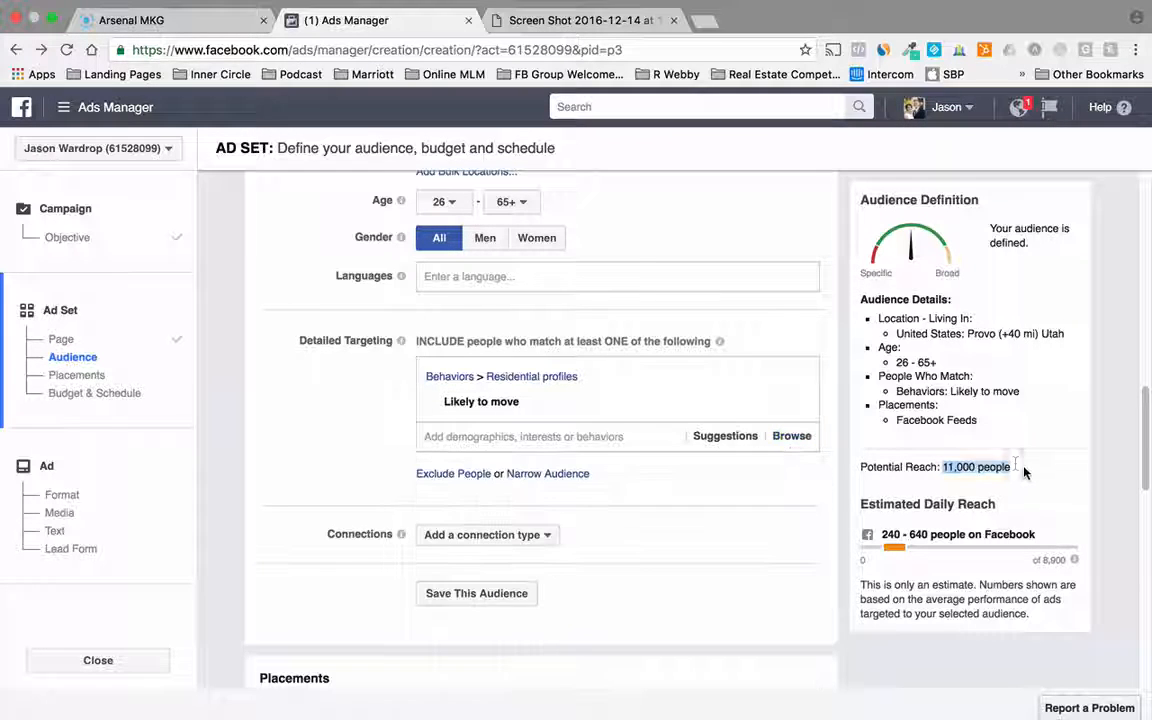
pyautogui.click(1012, 468)
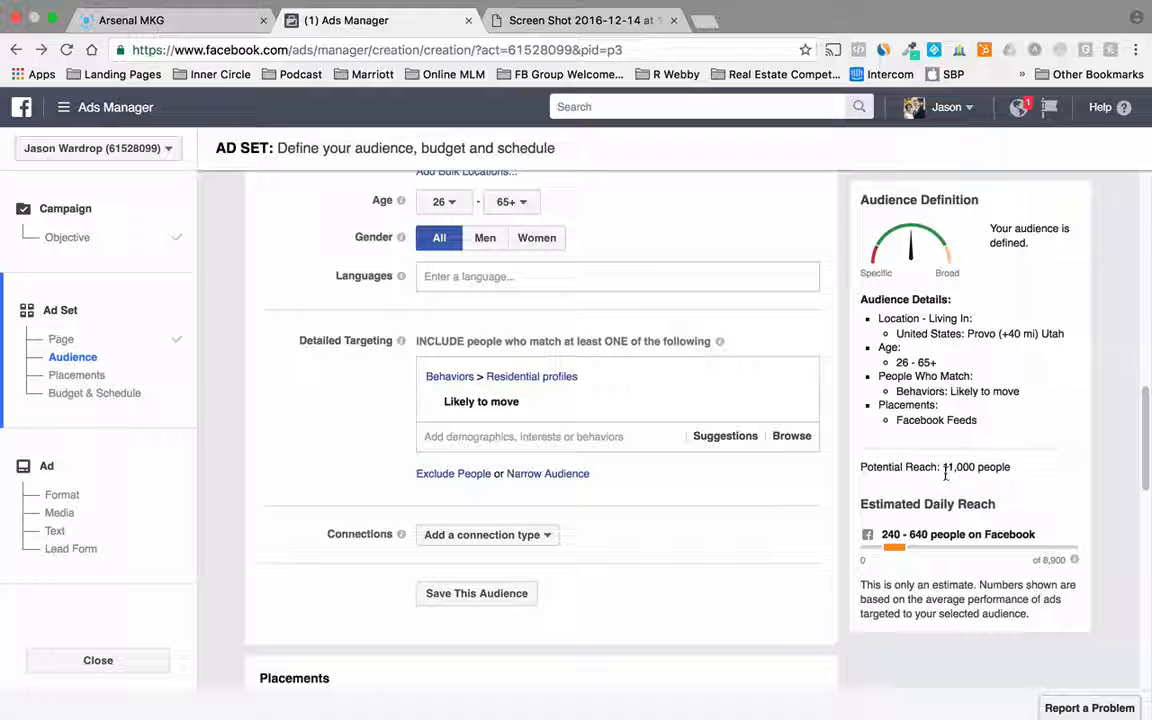
pyautogui.moveTo(1010, 467); pyautogui.dragTo(942, 467)
pyautogui.click(727, 502)
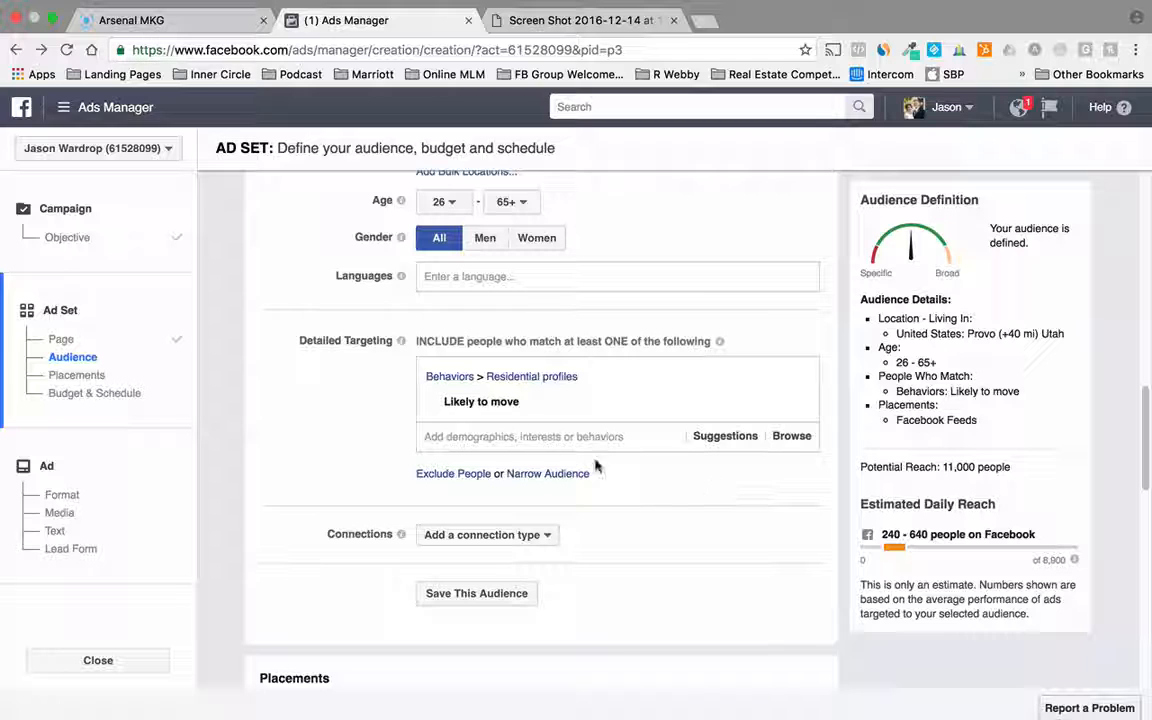
pyautogui.scroll(5, 378, 437)
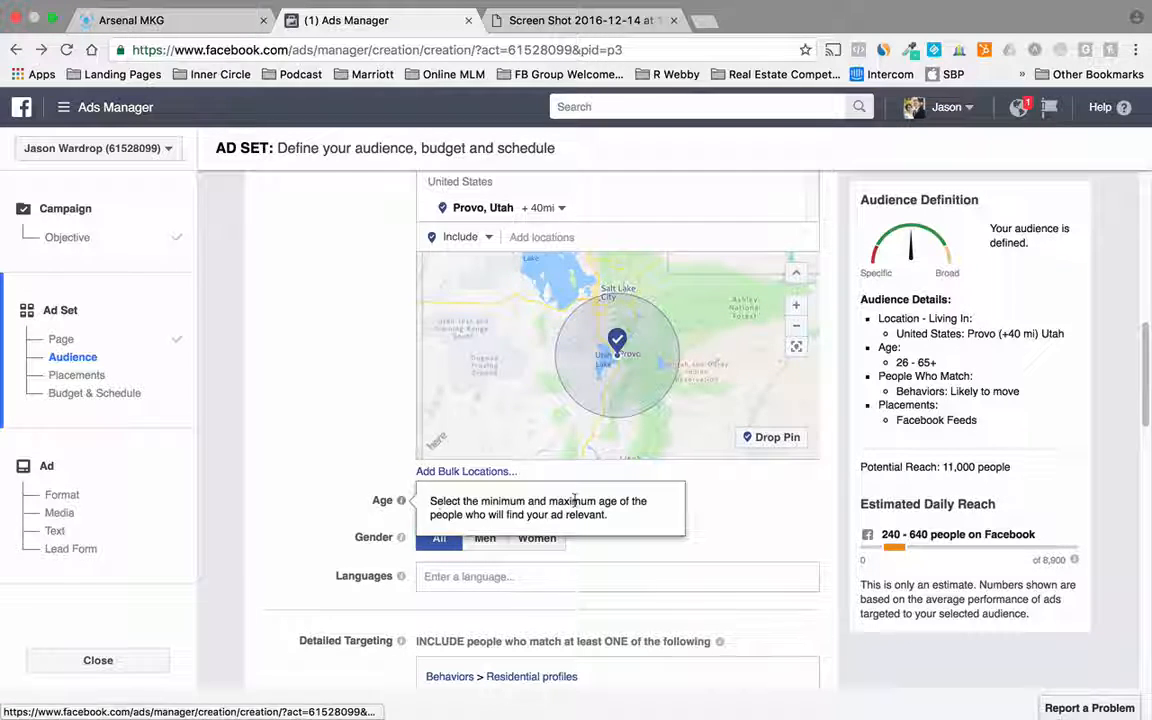
# - Check which platforms the manual placement options offer for the ad set and restore Automatic Placements
pyautogui.scroll(-3, 290, 545)
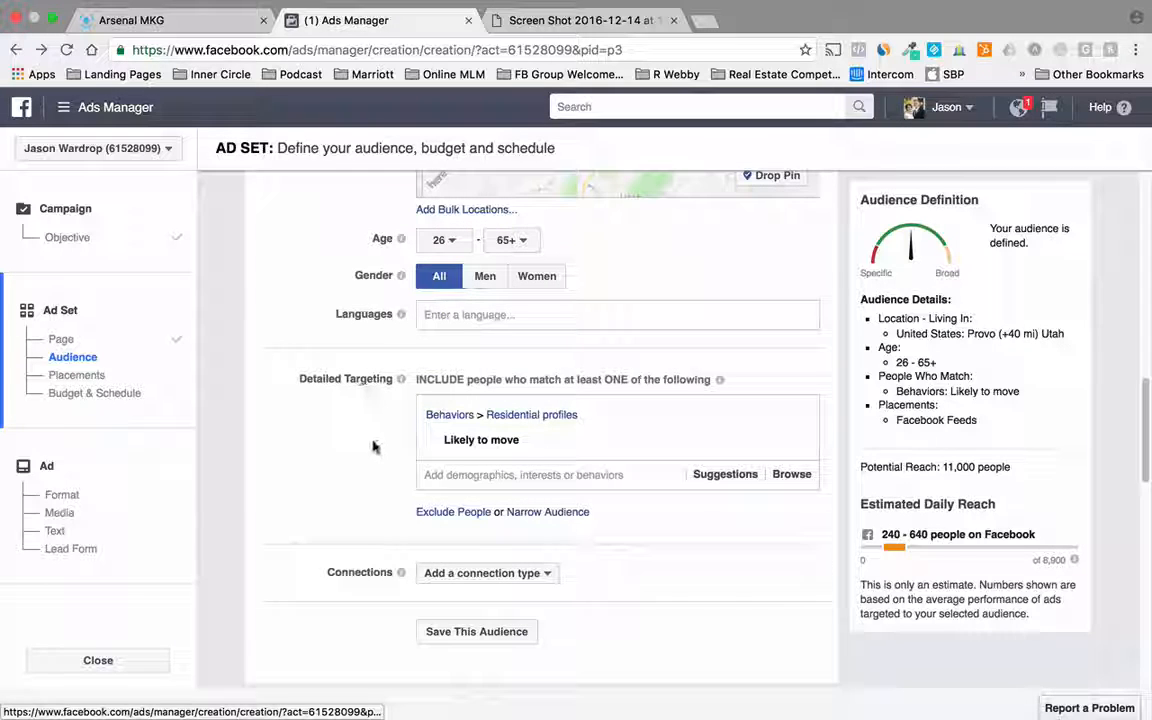
pyautogui.scroll(5, 316, 444)
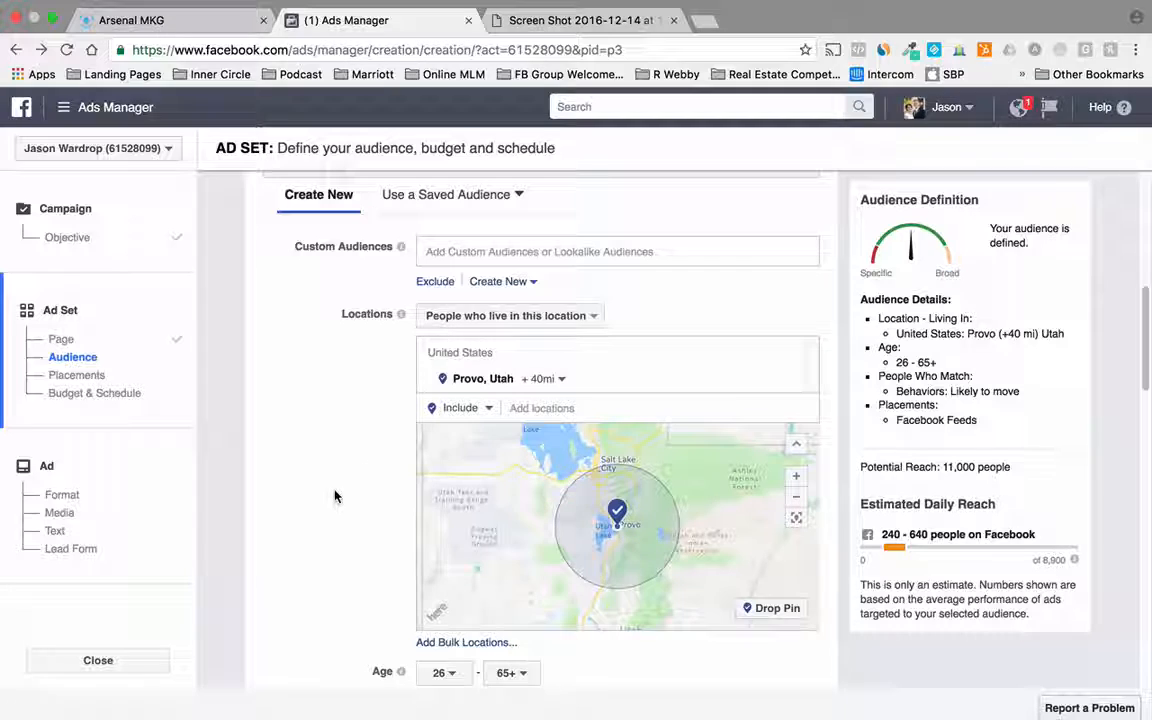
pyautogui.scroll(-5, 337, 491)
pyautogui.scroll(-8, 337, 491)
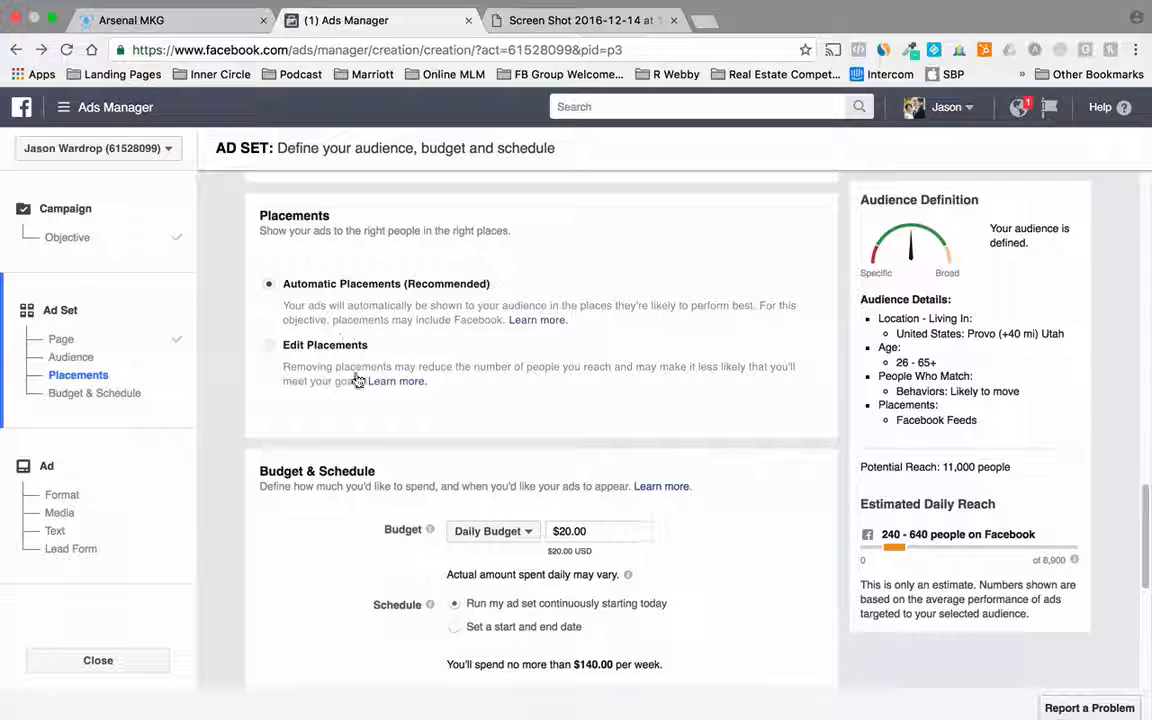
pyautogui.click(269, 348)
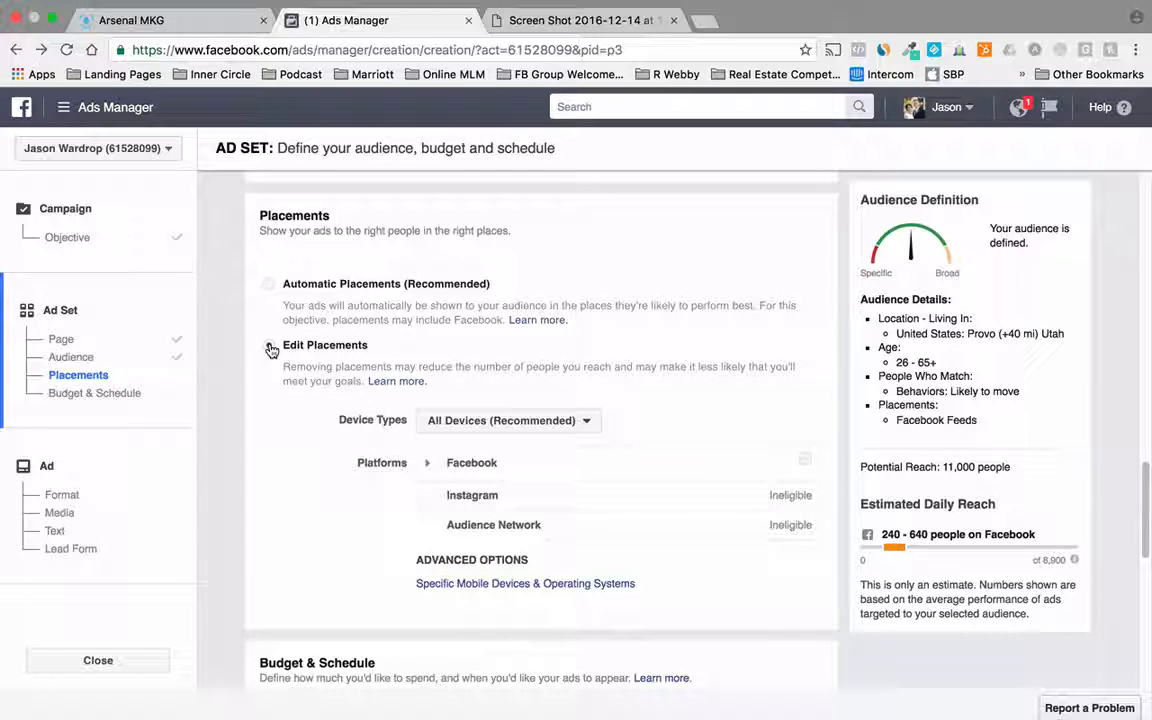
pyautogui.moveTo(795, 497)
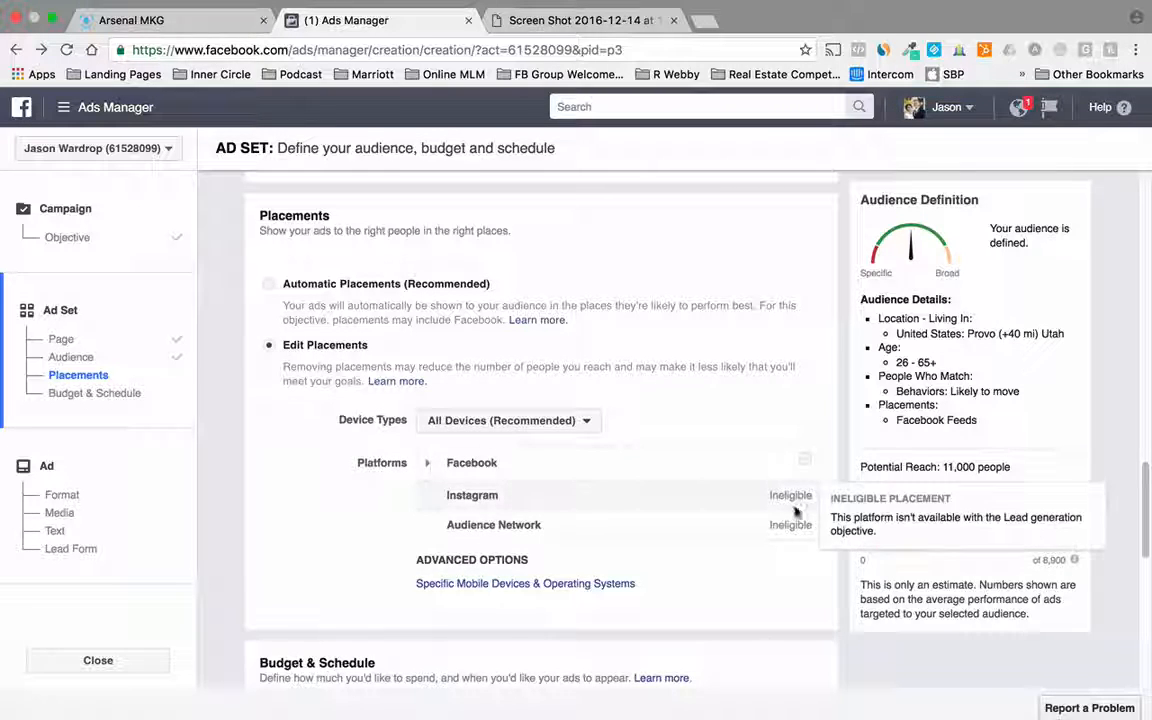
pyautogui.moveTo(804, 521)
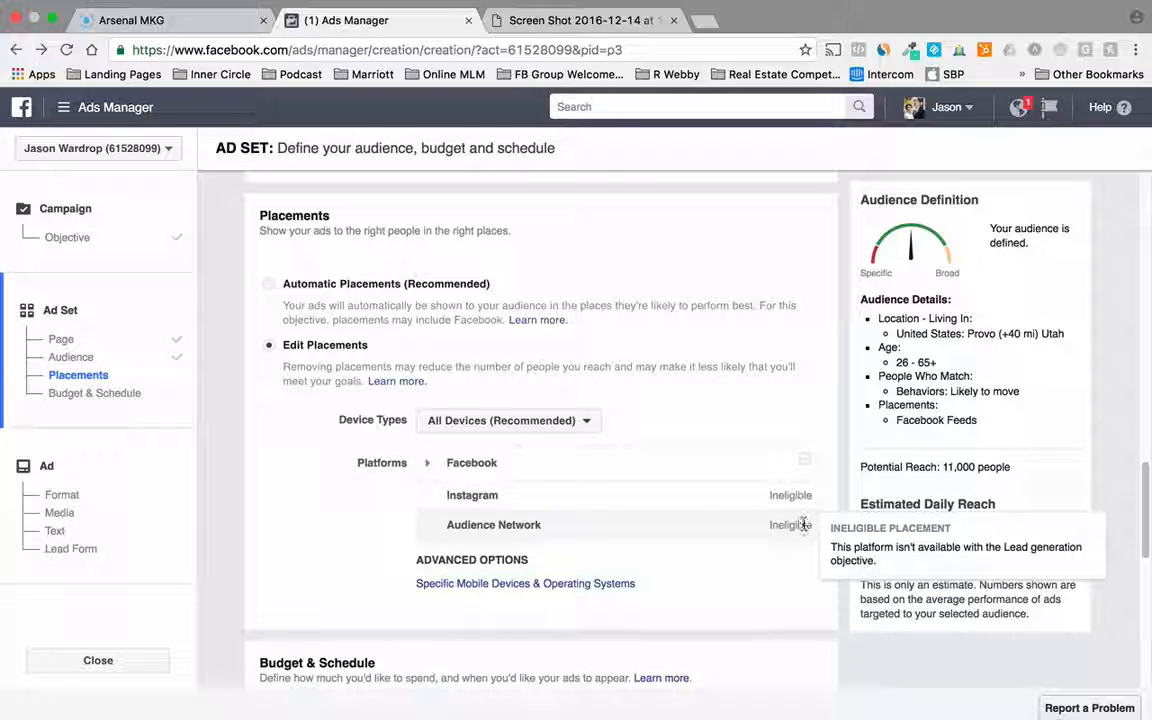
pyautogui.moveTo(812, 476)
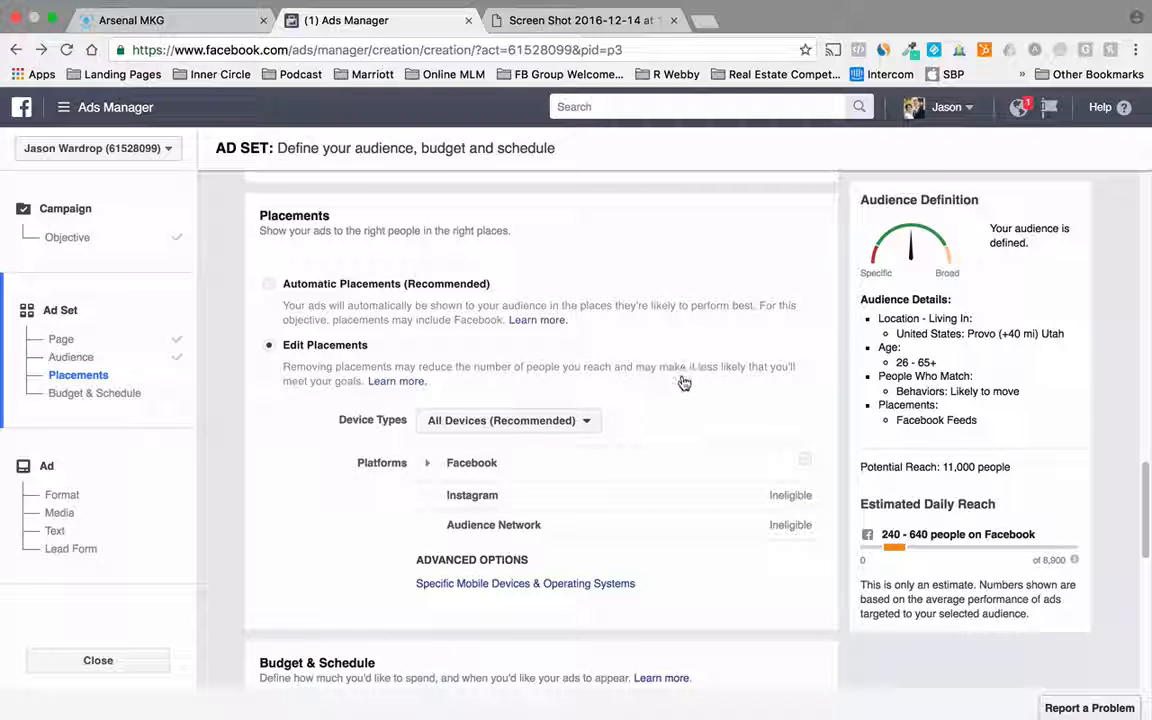
pyautogui.click(268, 284)
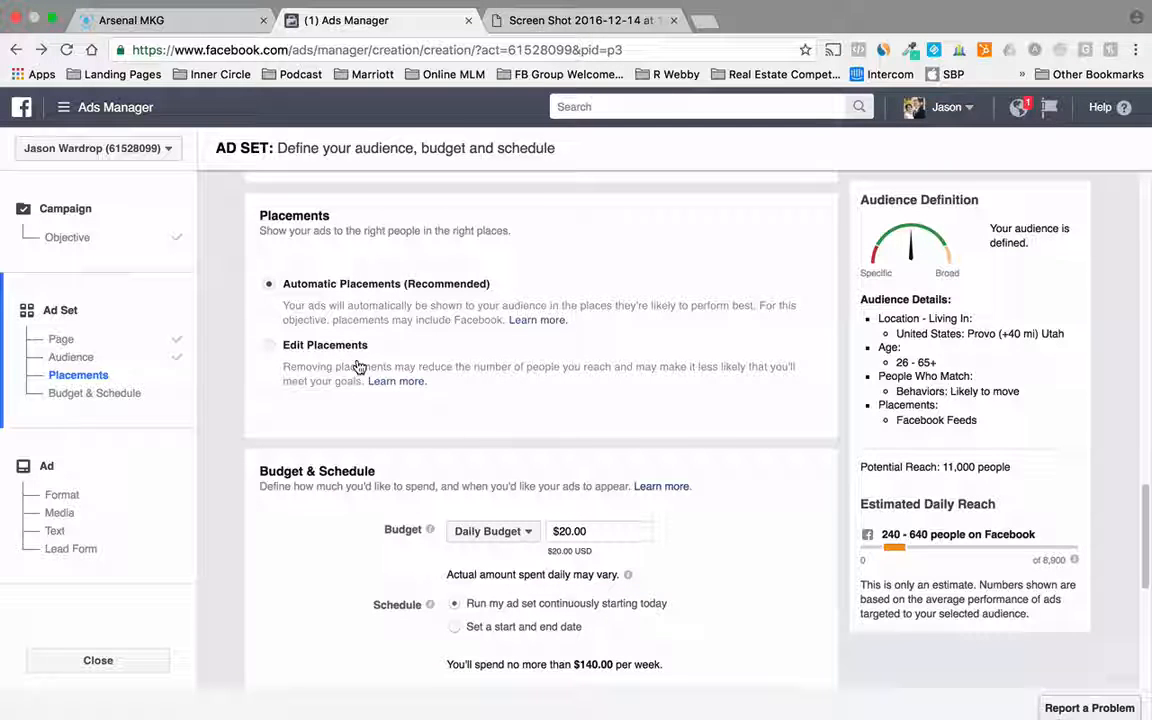
# - Set the ad set's daily budget to $10.00
pyautogui.scroll(-5, 262, 460)
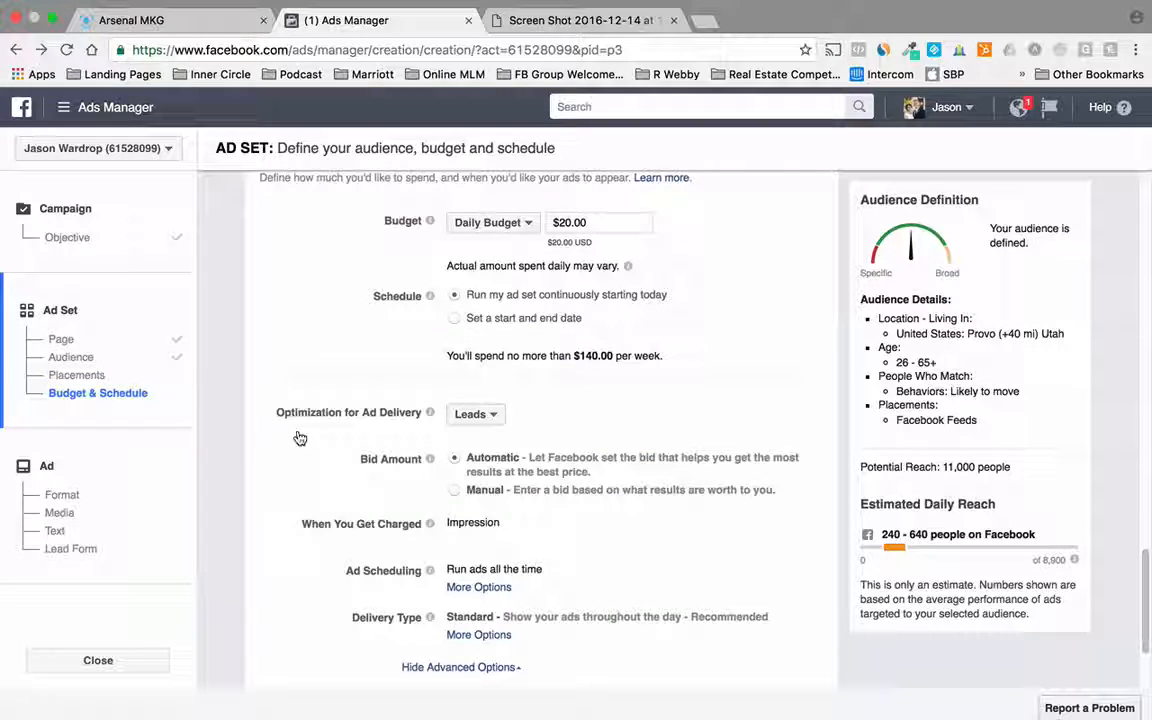
pyautogui.click(573, 222)
pyautogui.press('BackSpace')
pyautogui.write('10')
pyautogui.click(705, 275)
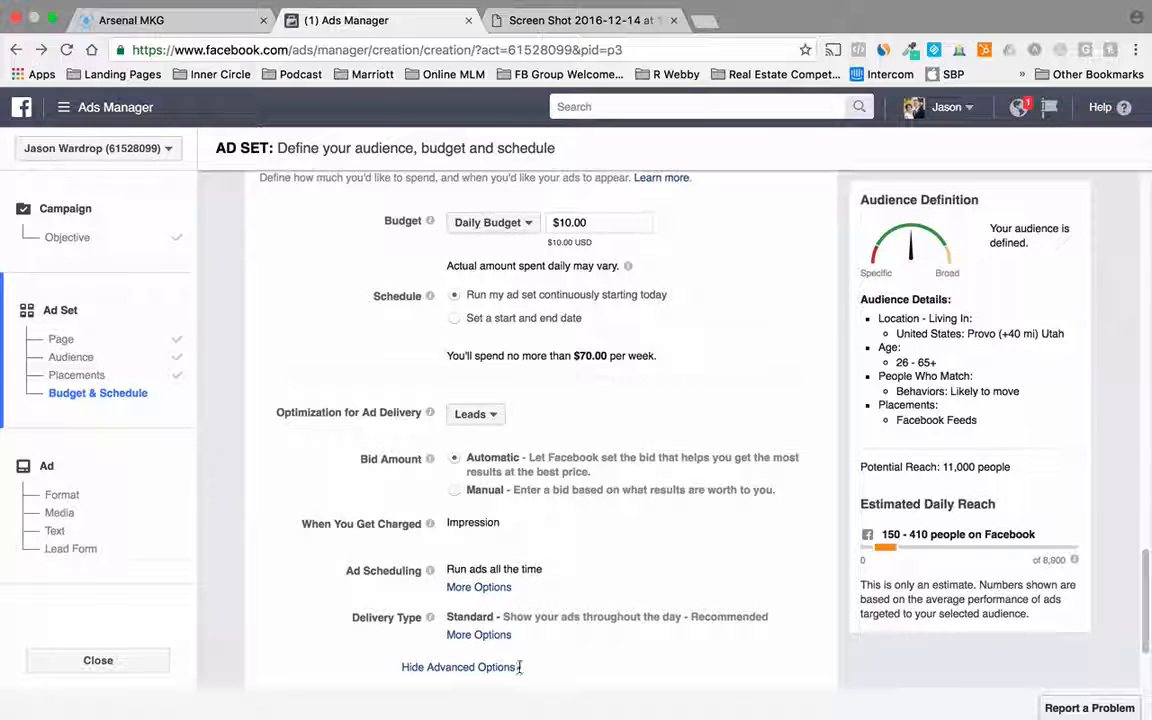
# - Name the ad set "Provo - 26+ - Demo Ad Set" and continue to the ad creation stage
pyautogui.scroll(-2, 698, 428)
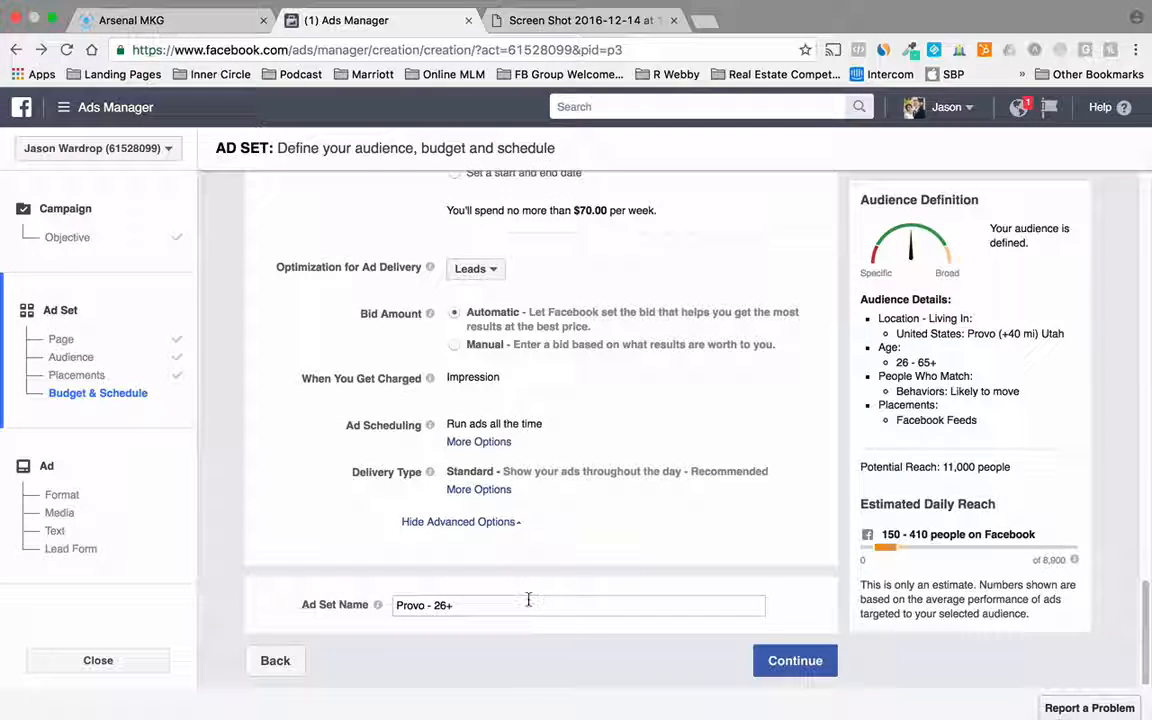
pyautogui.click(527, 604)
pyautogui.write('- Demo Ad Set')
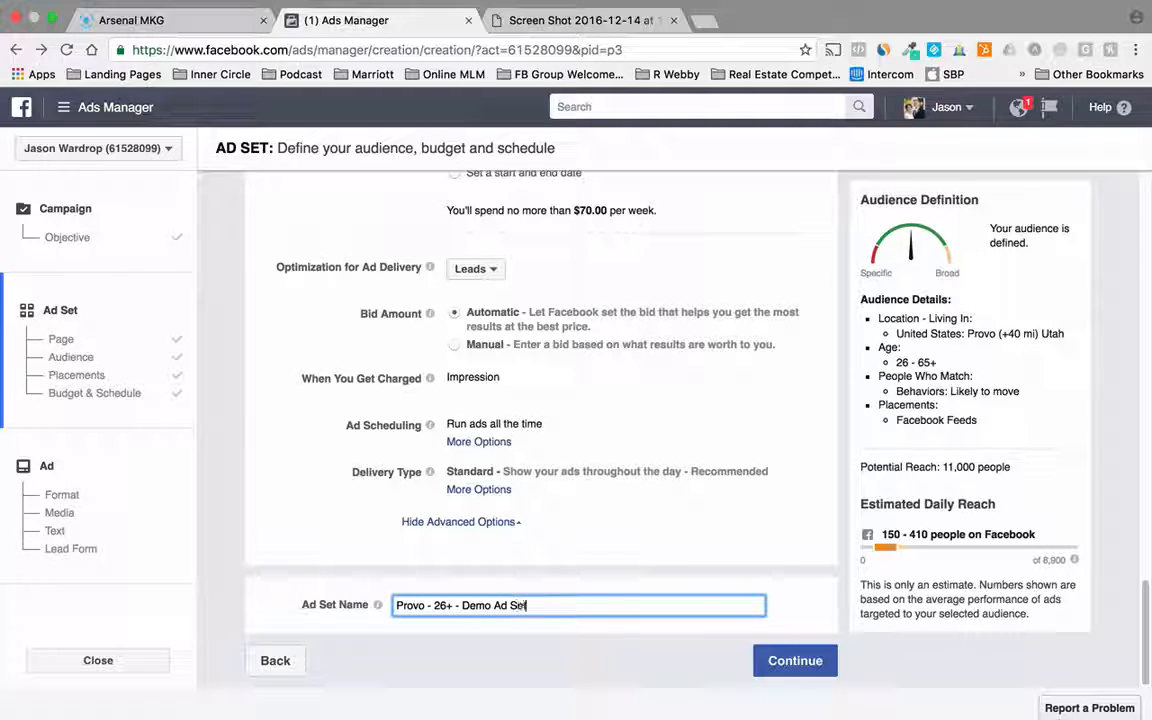
pyautogui.click(806, 662)
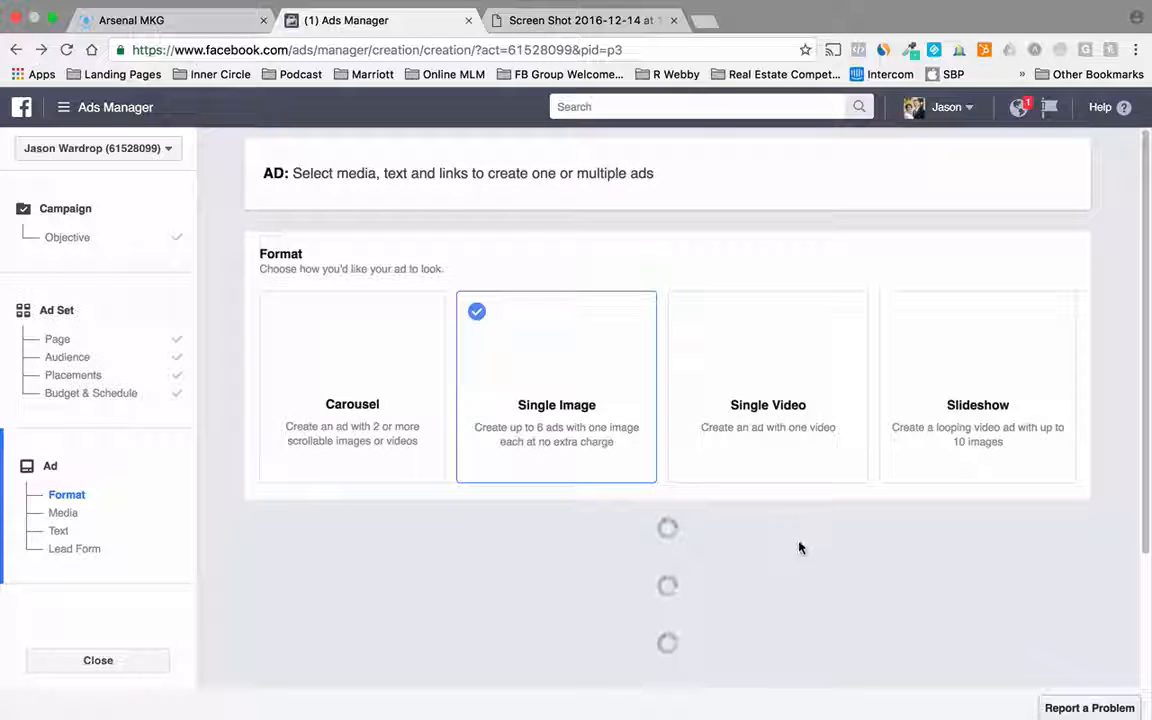
# - Capture a screenshot of only the cruise picture collage, including the logo, from the sample realtor ad
pyautogui.scroll(-1, 624, 442)
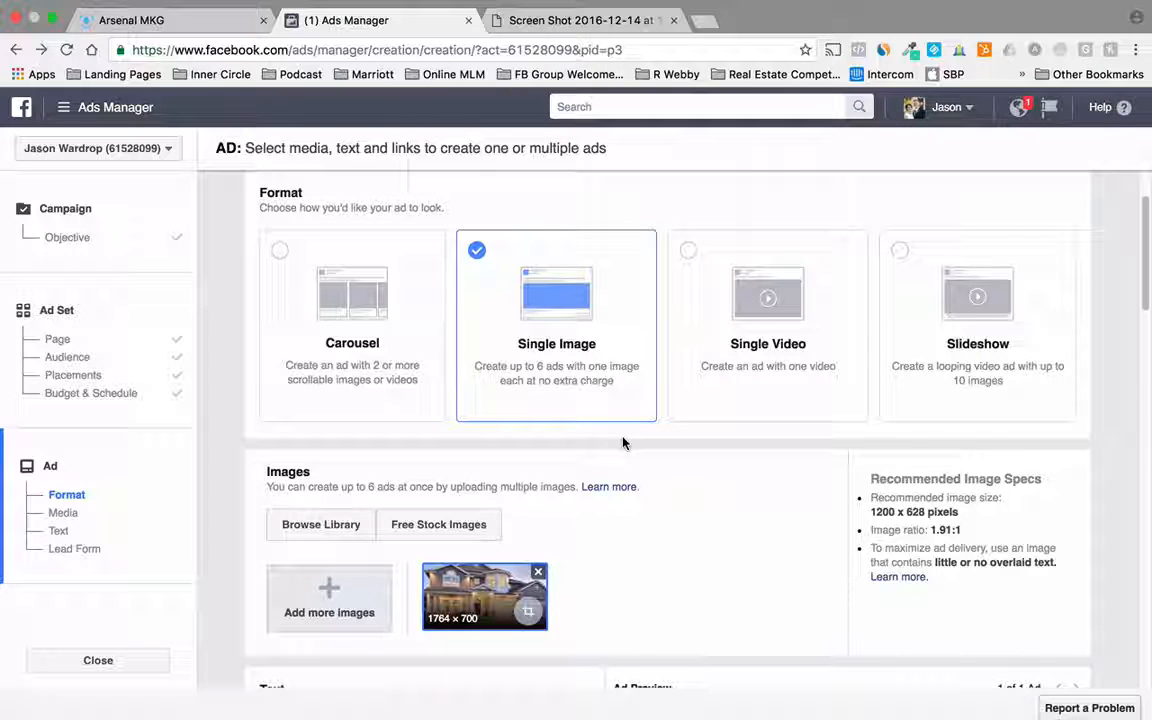
pyautogui.click(527, 19)
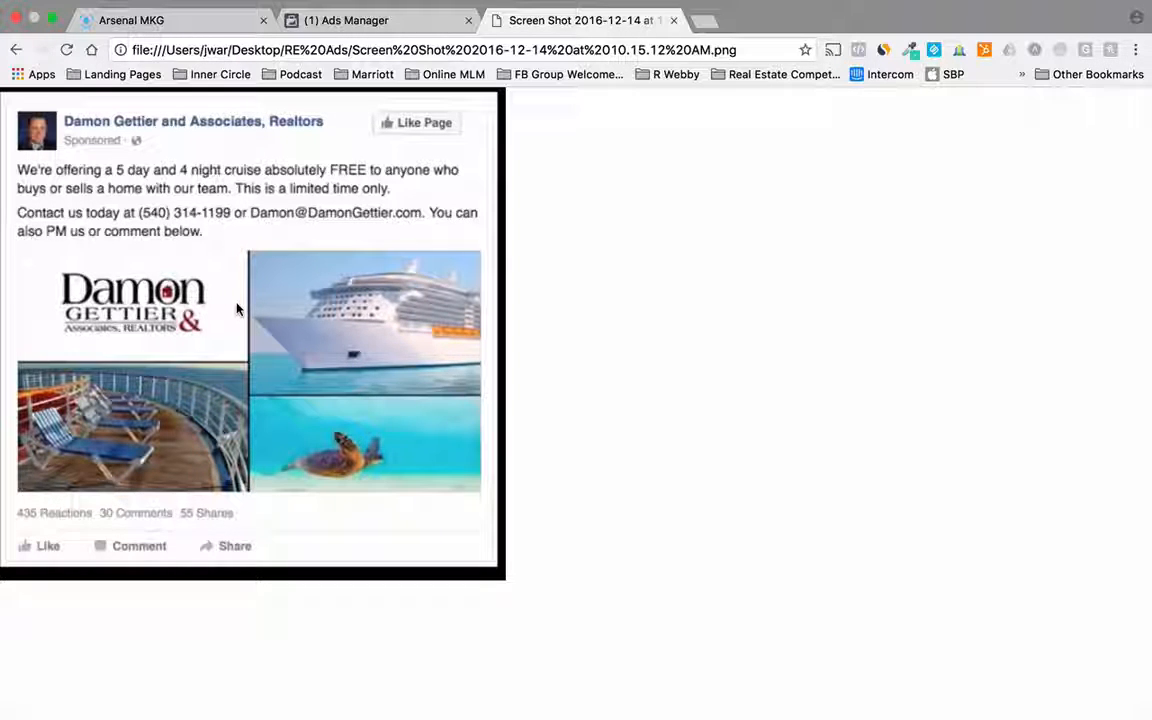
pyautogui.press('super+shift+4')
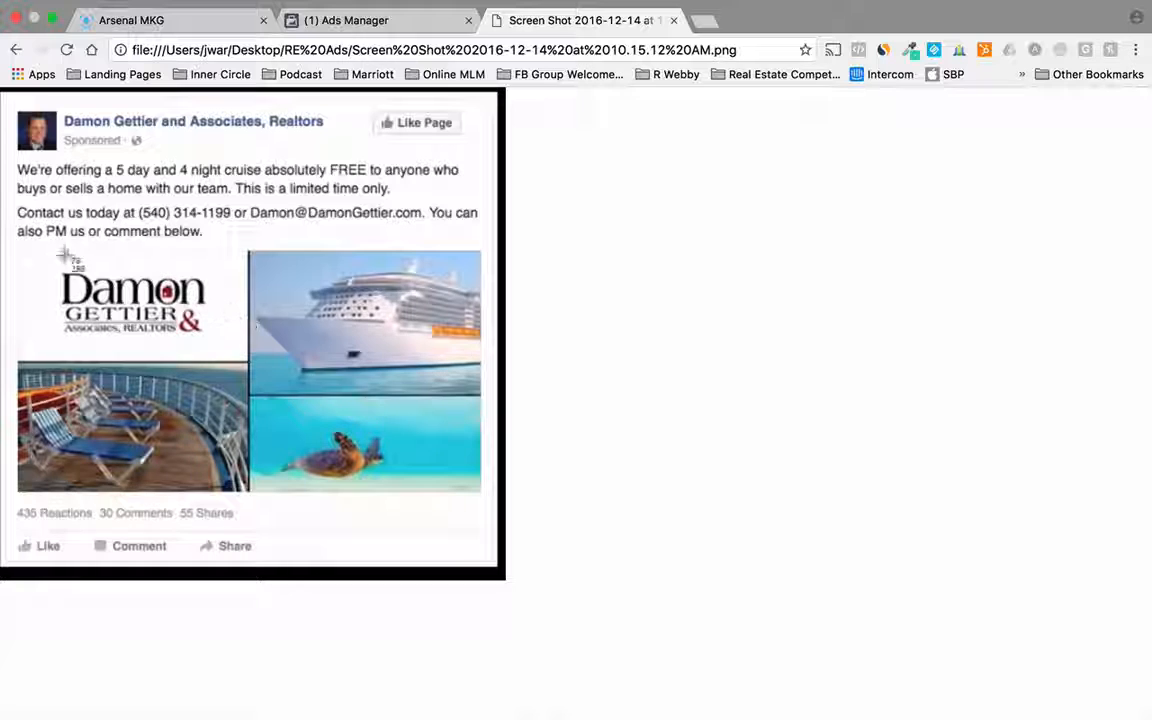
pyautogui.moveTo(10, 249); pyautogui.dragTo(483, 494)
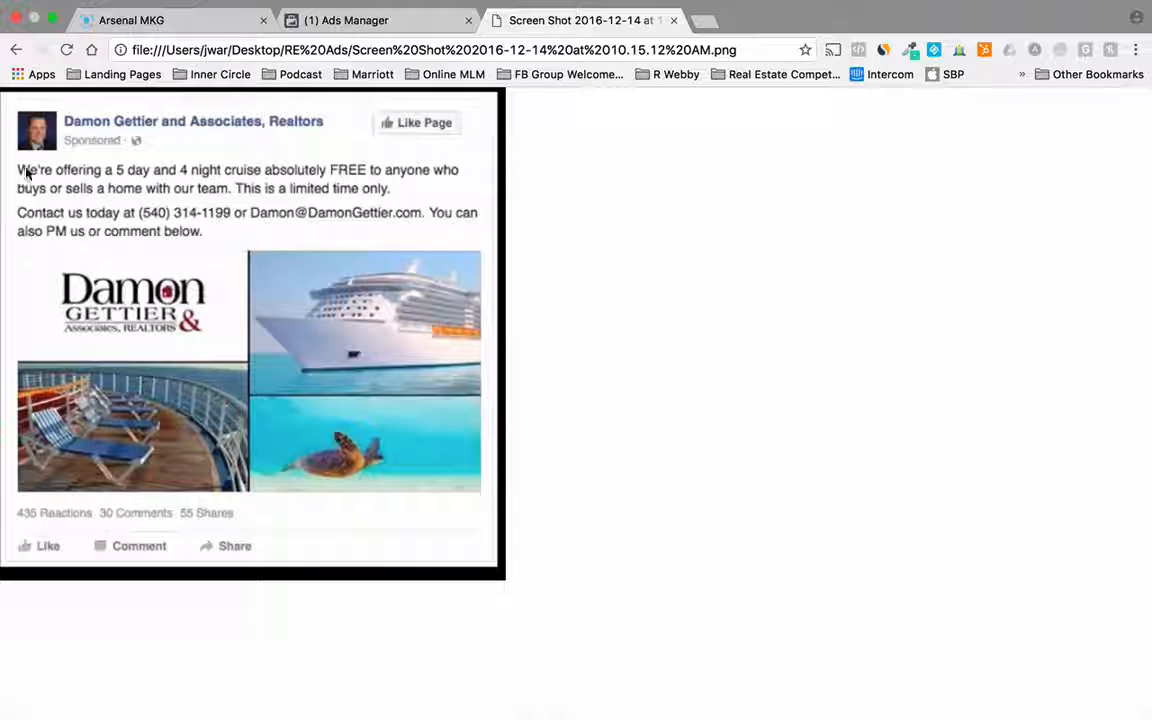
# - Upload the newly captured cruise collage screenshot from the Desktop folder as an additional ad image in Ads Manager
pyautogui.click(345, 22)
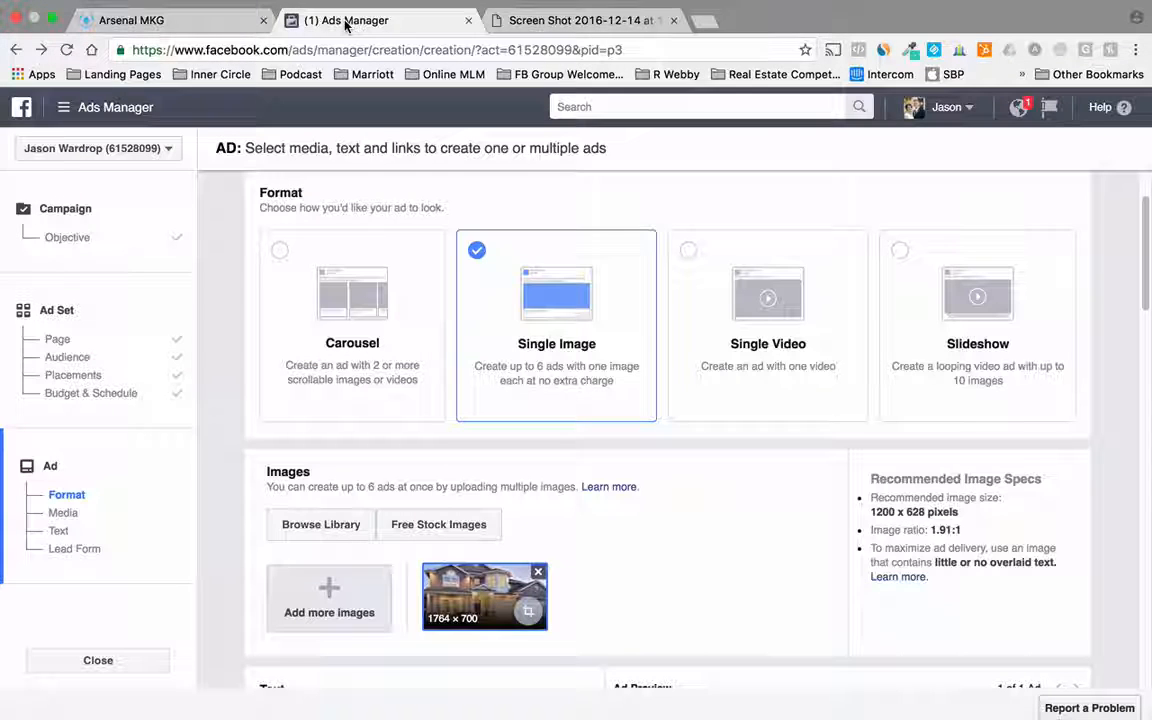
pyautogui.click(320, 595)
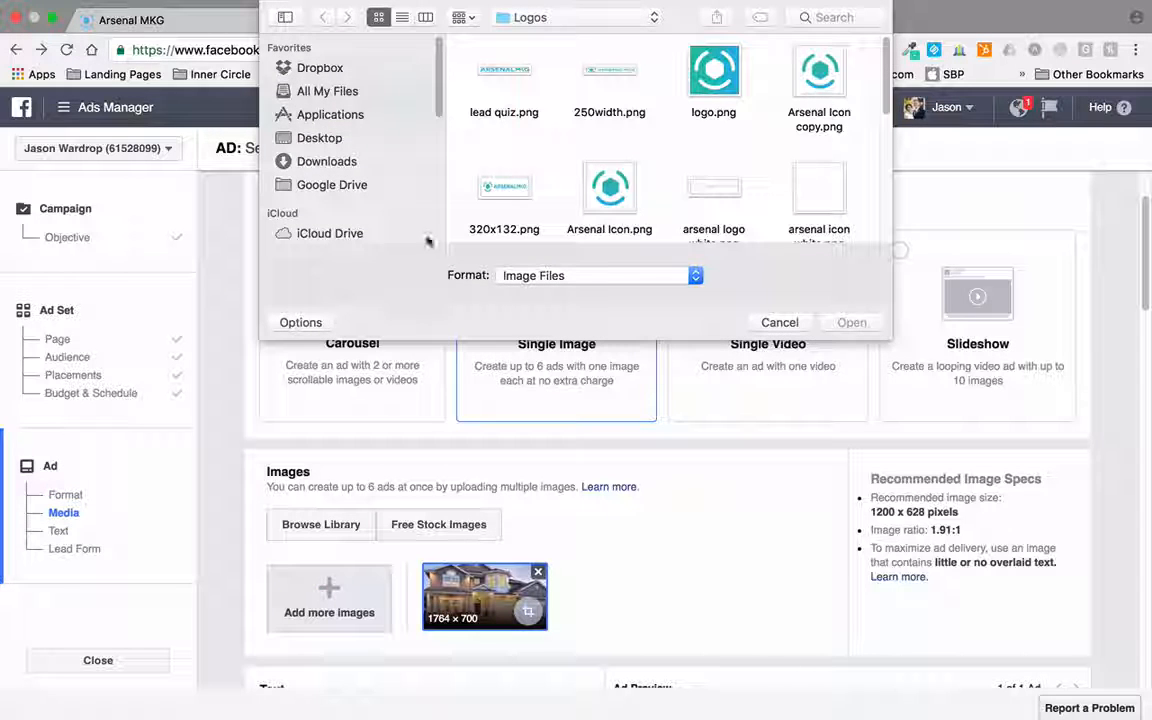
pyautogui.click(338, 138)
pyautogui.click(504, 78)
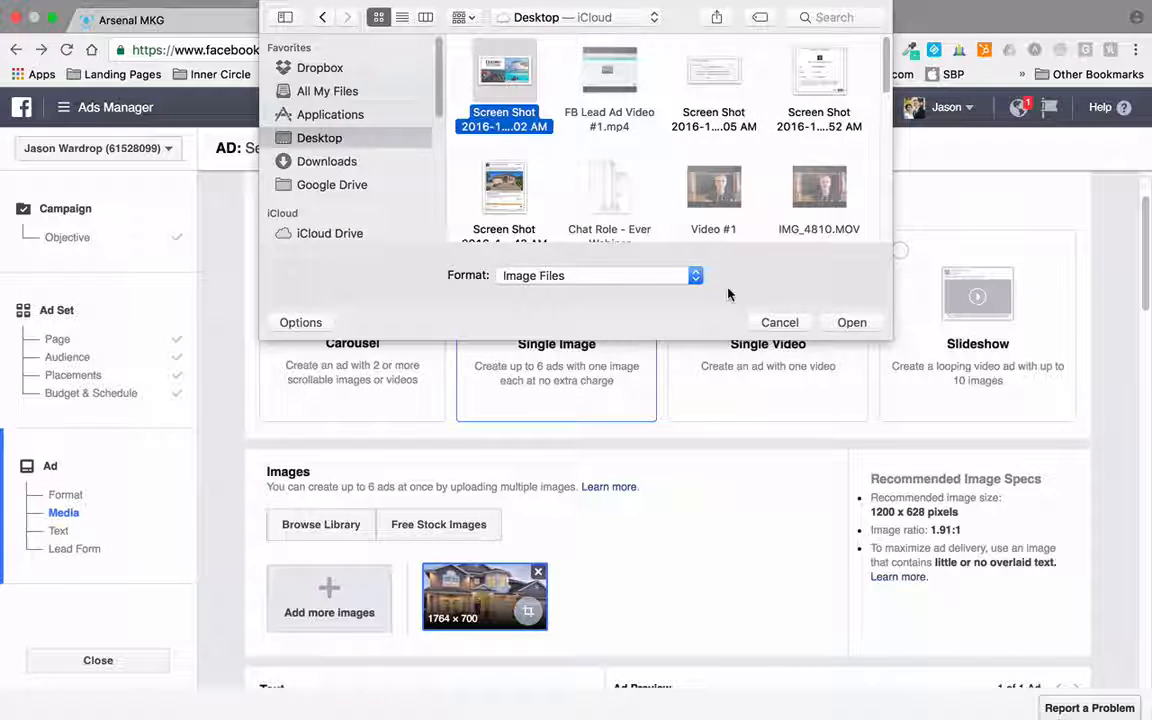
pyautogui.click(850, 322)
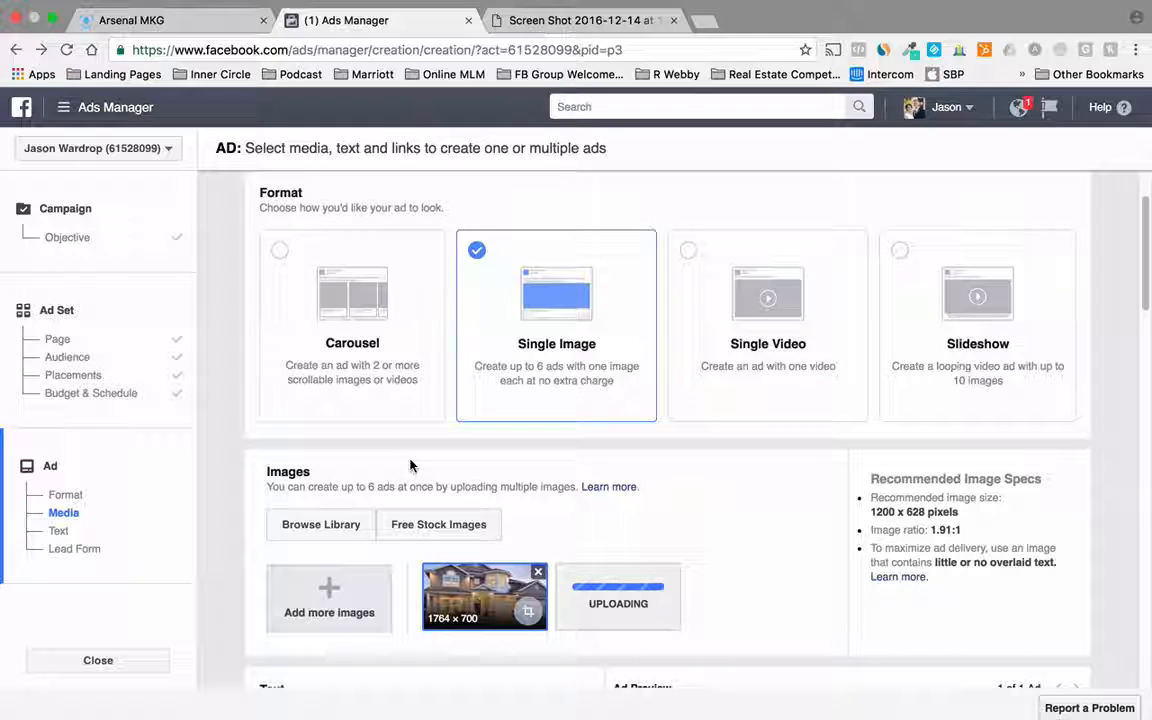
# - Remove the 1764 × 700 house image from the ad, leaving only the cruise collage as its picture
pyautogui.scroll(-5, 443, 441)
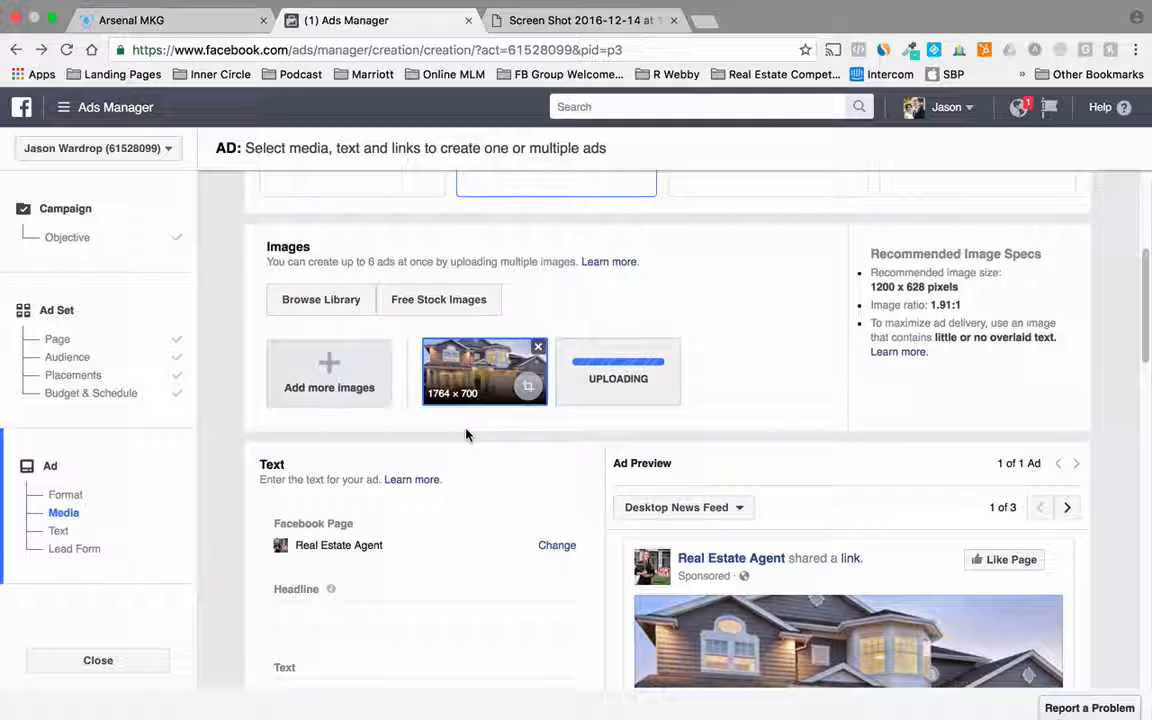
pyautogui.click(550, 20)
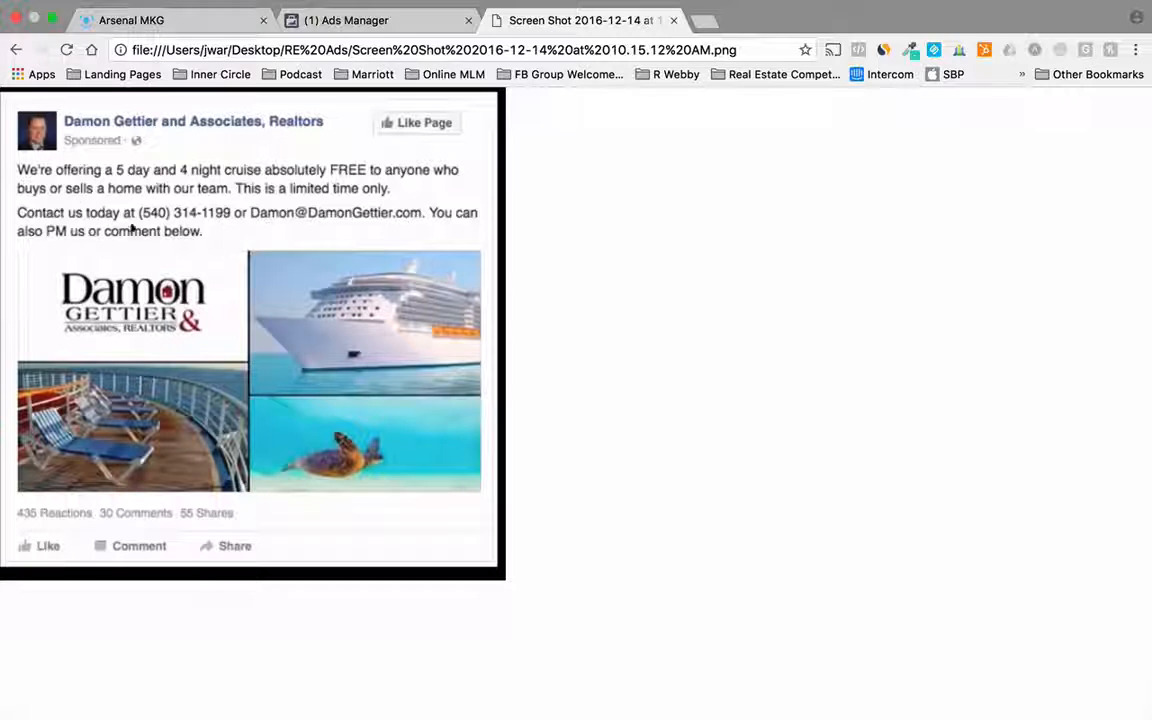
pyautogui.click(340, 20)
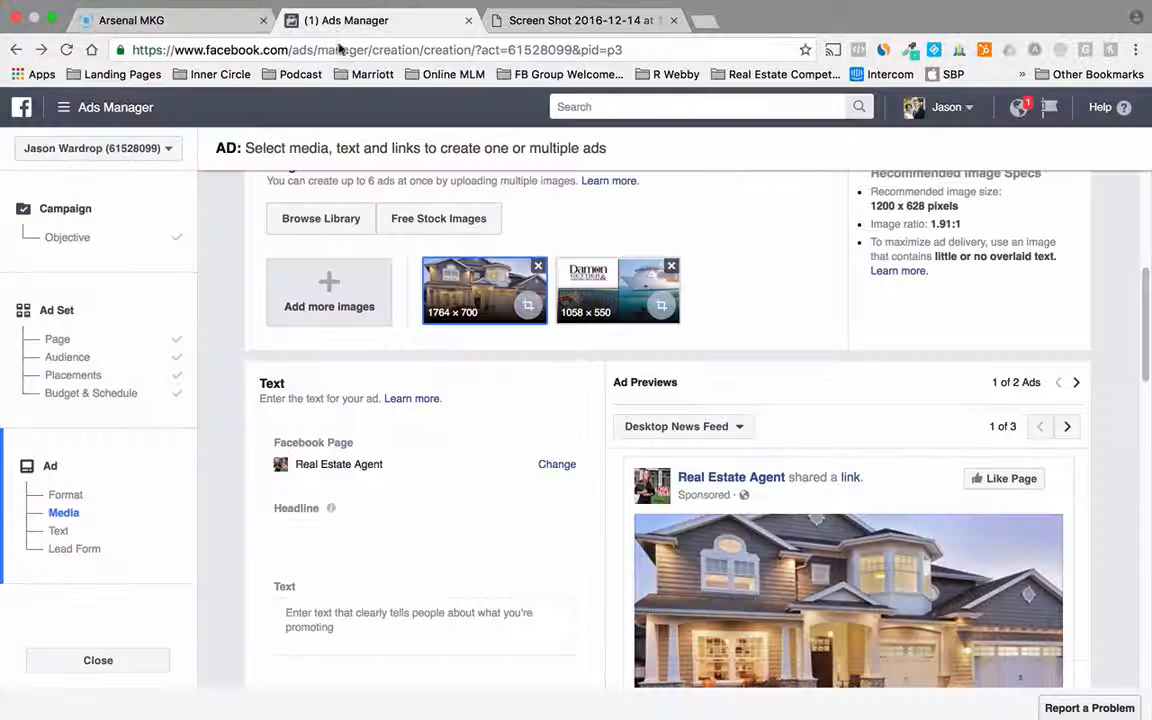
pyautogui.click(538, 266)
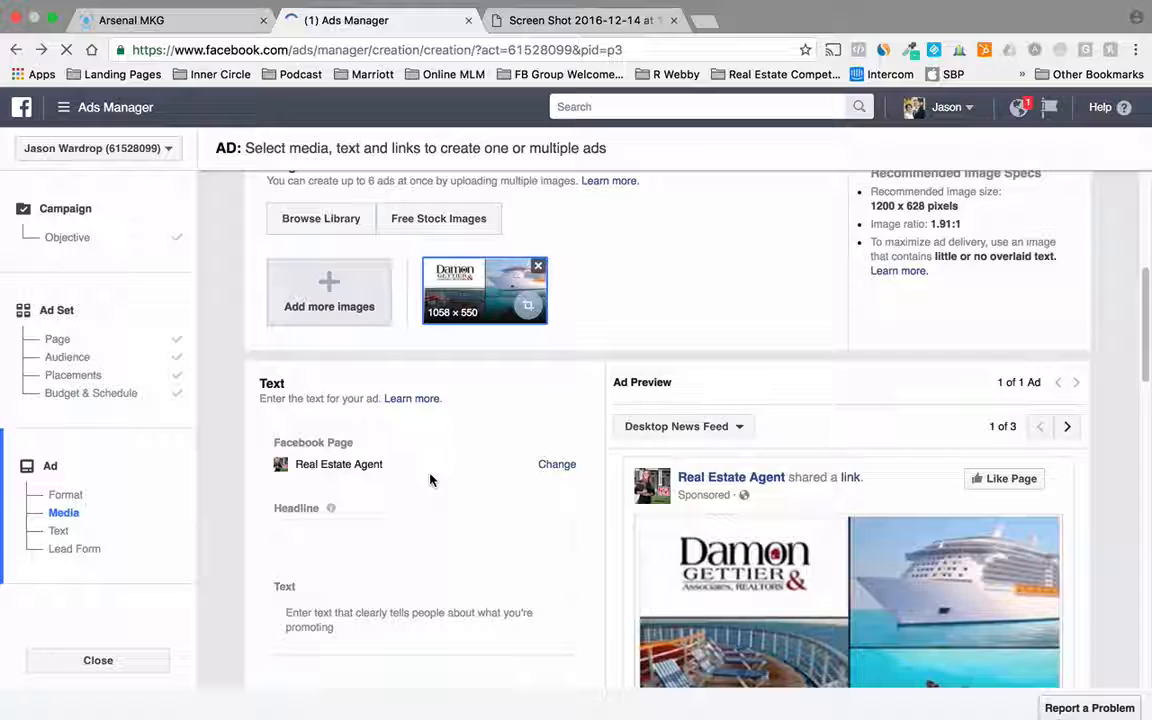
# - Check the sample realtor ad, and set the ad headline to "Thinking Of Selling? List With Us & Get A Free Cruise on Us!"
pyautogui.scroll(-2, 466, 487)
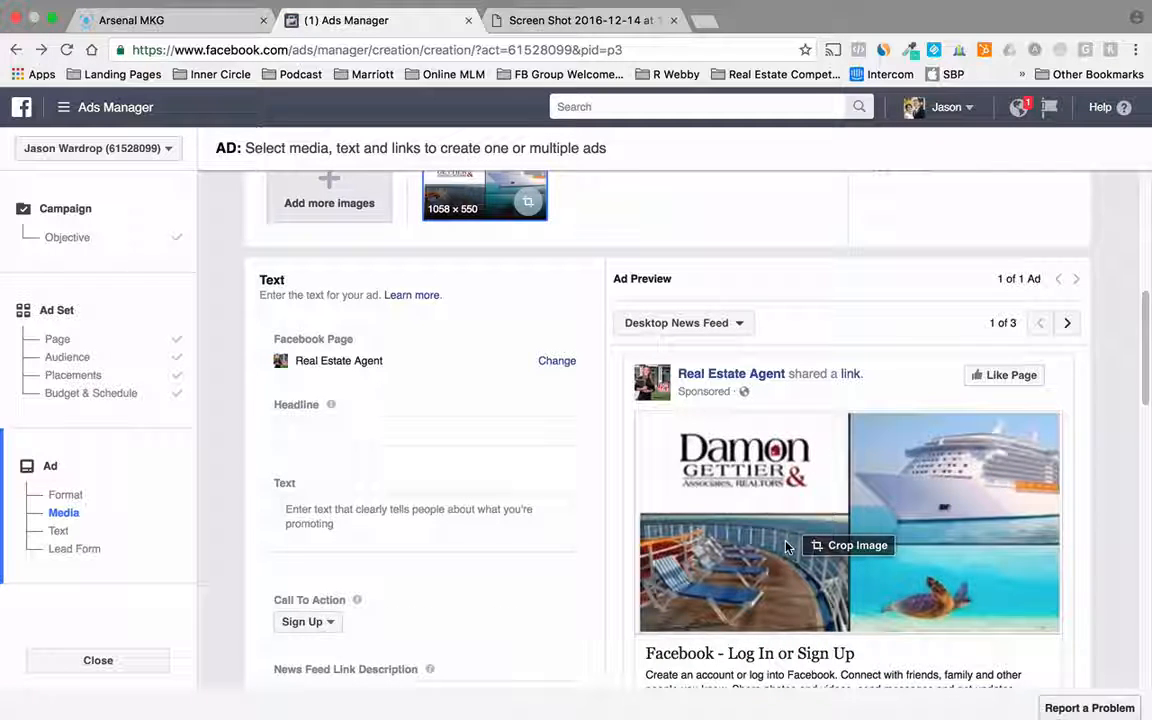
pyautogui.click(373, 427)
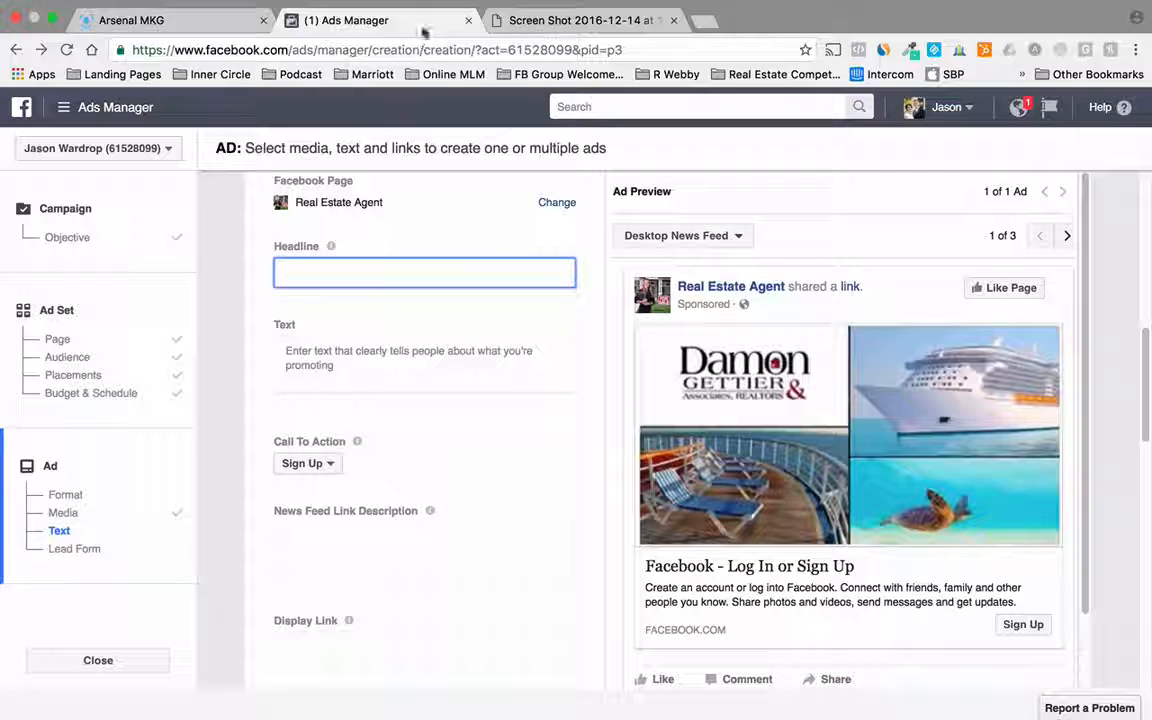
pyautogui.click(568, 22)
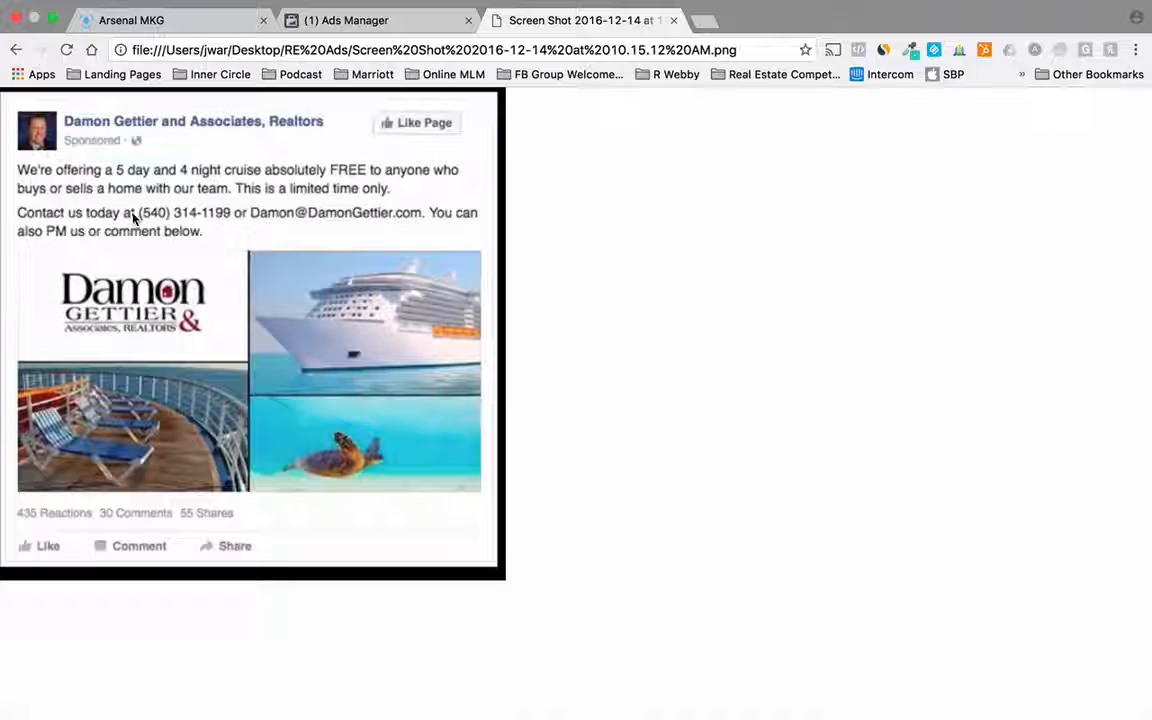
pyautogui.click(366, 20)
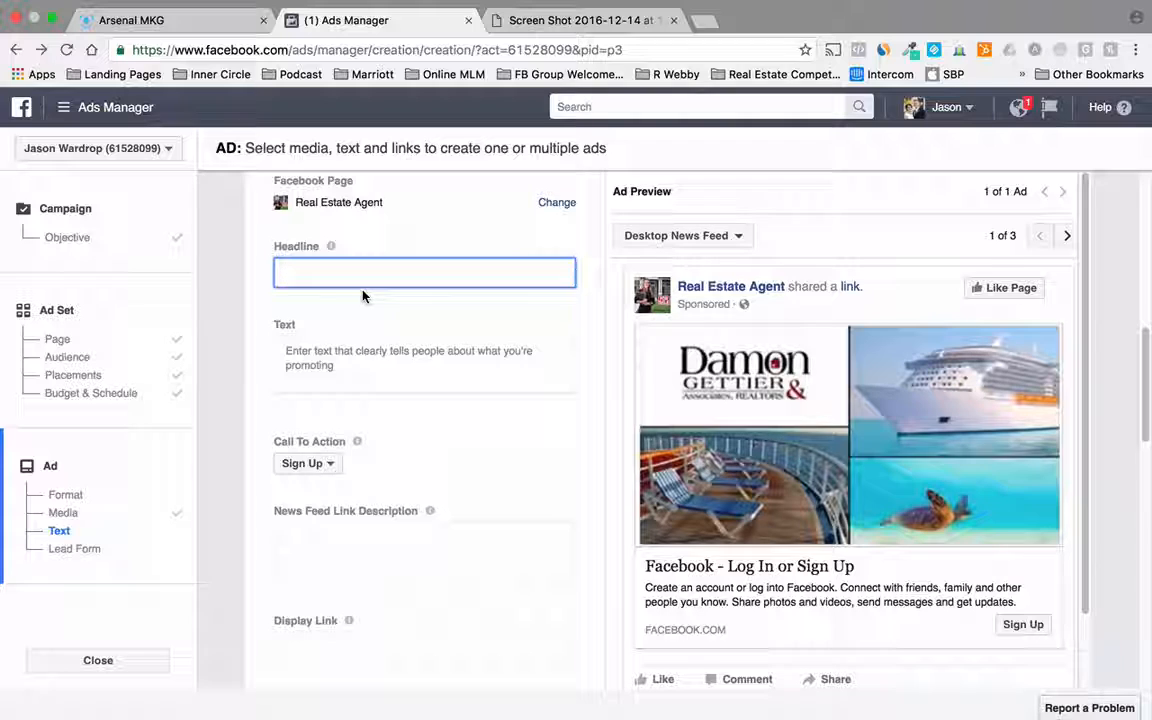
pyautogui.write('List Your')
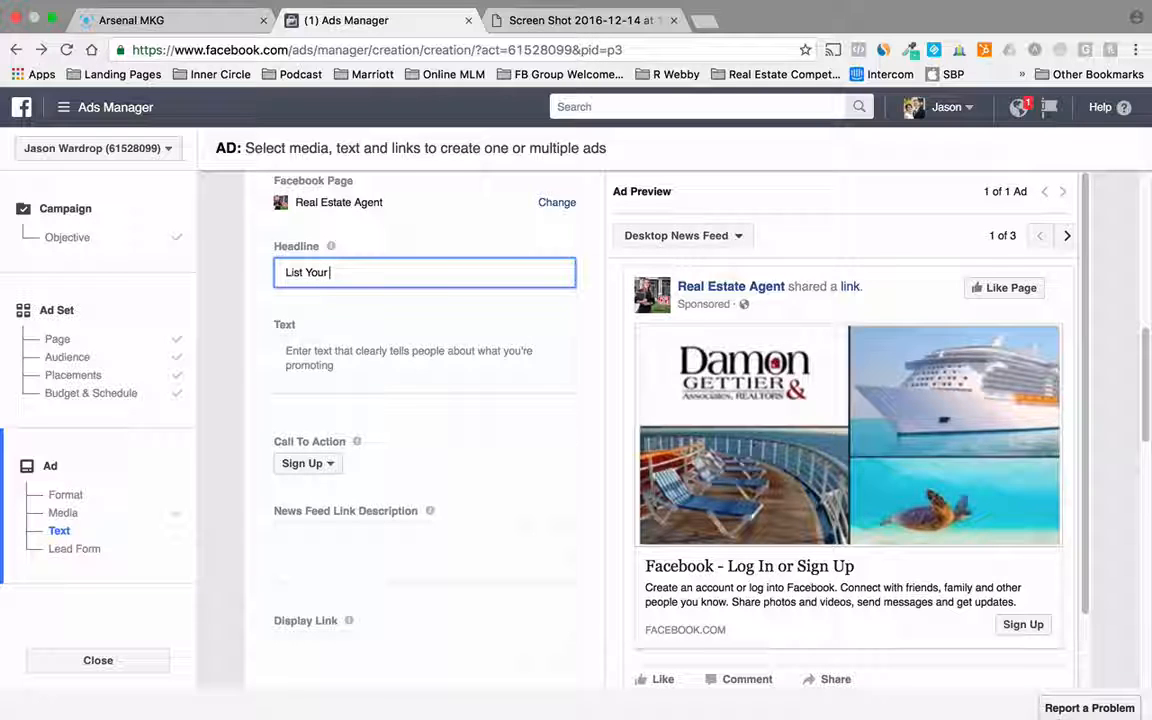
pyautogui.hotkey('ctrl', 'a')
pyautogui.write('Thi')
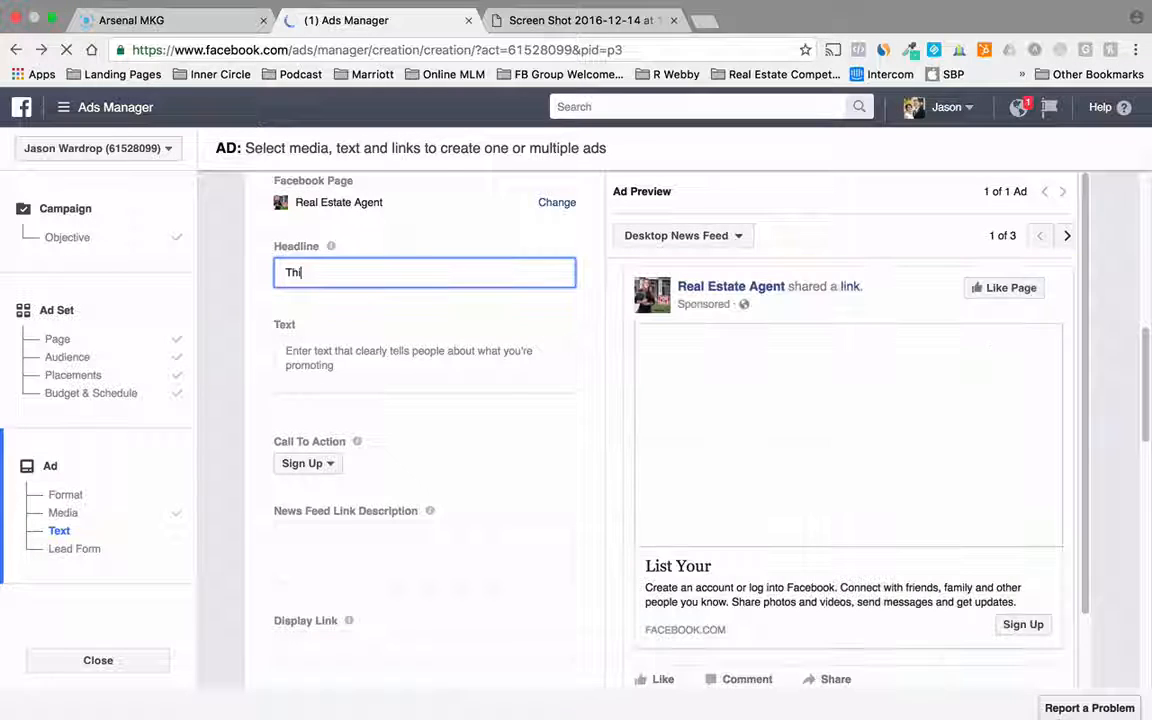
pyautogui.write('nking Of Selling')
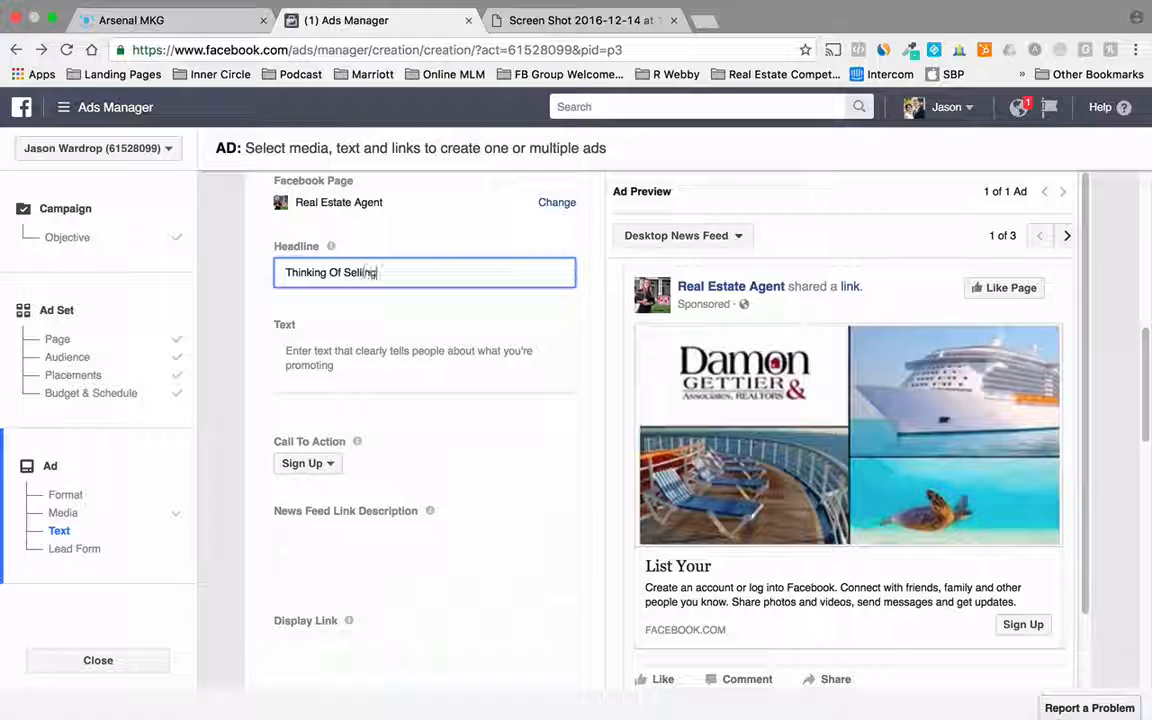
pyautogui.write('? List Wit')
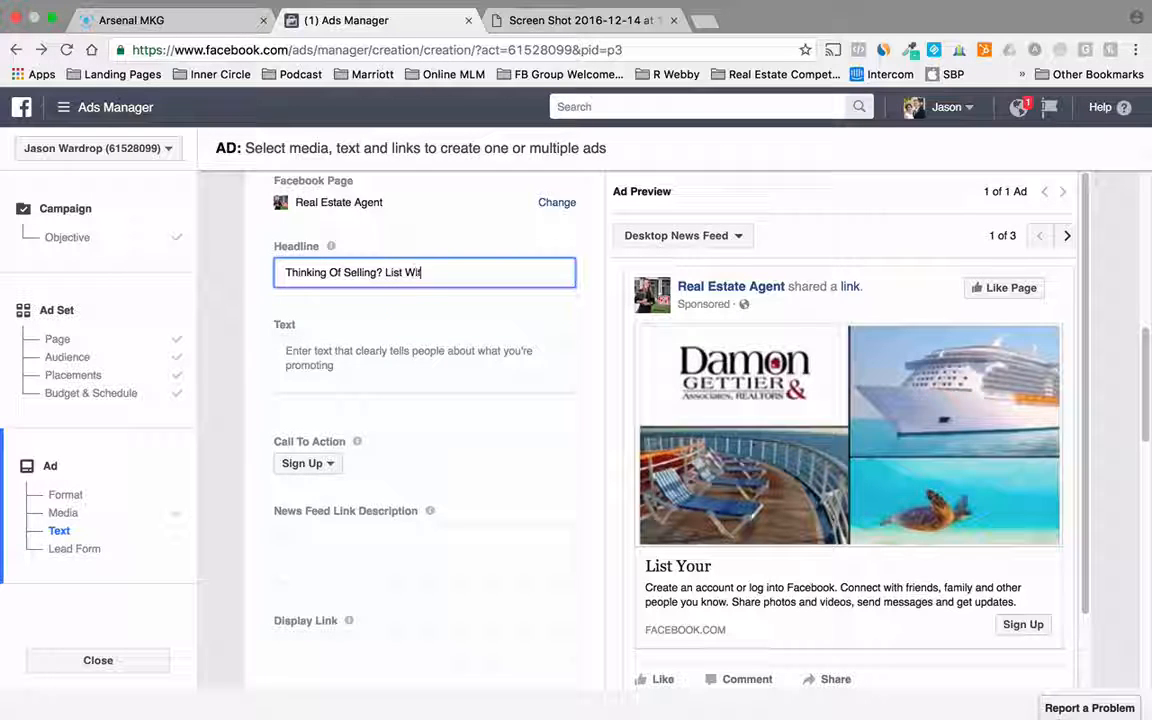
pyautogui.write('h Us')
pyautogui.write(' & Wi')
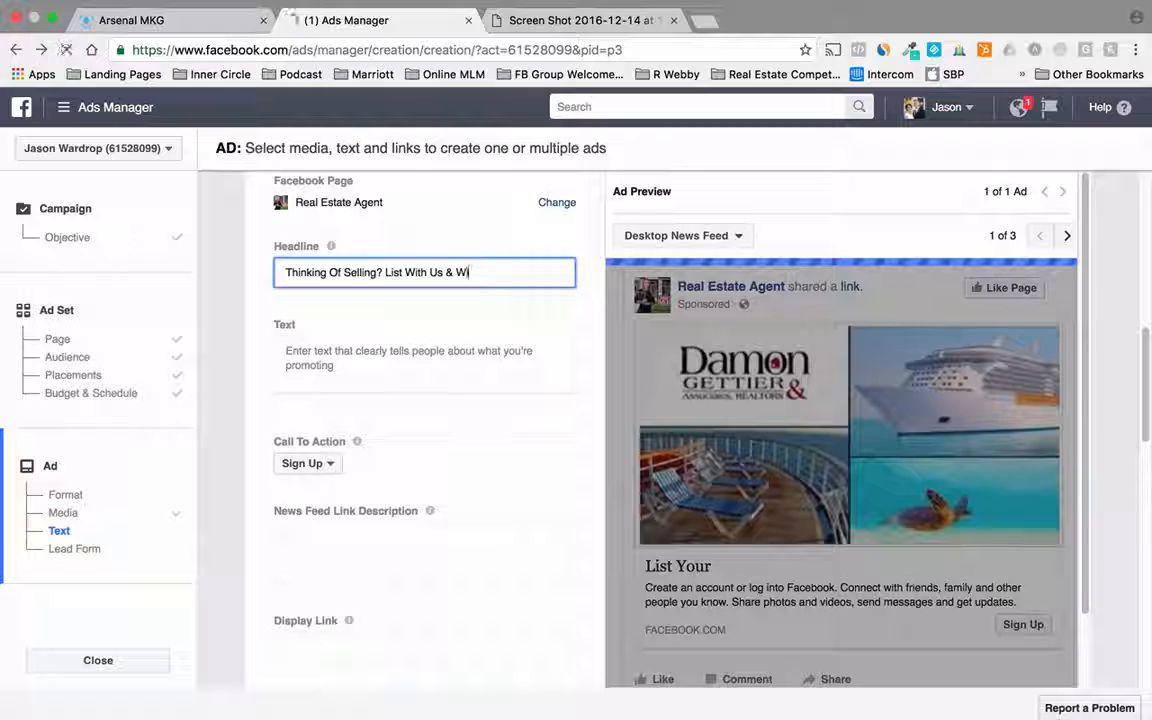
pyautogui.press('BackSpace')
pyautogui.write('Get A')
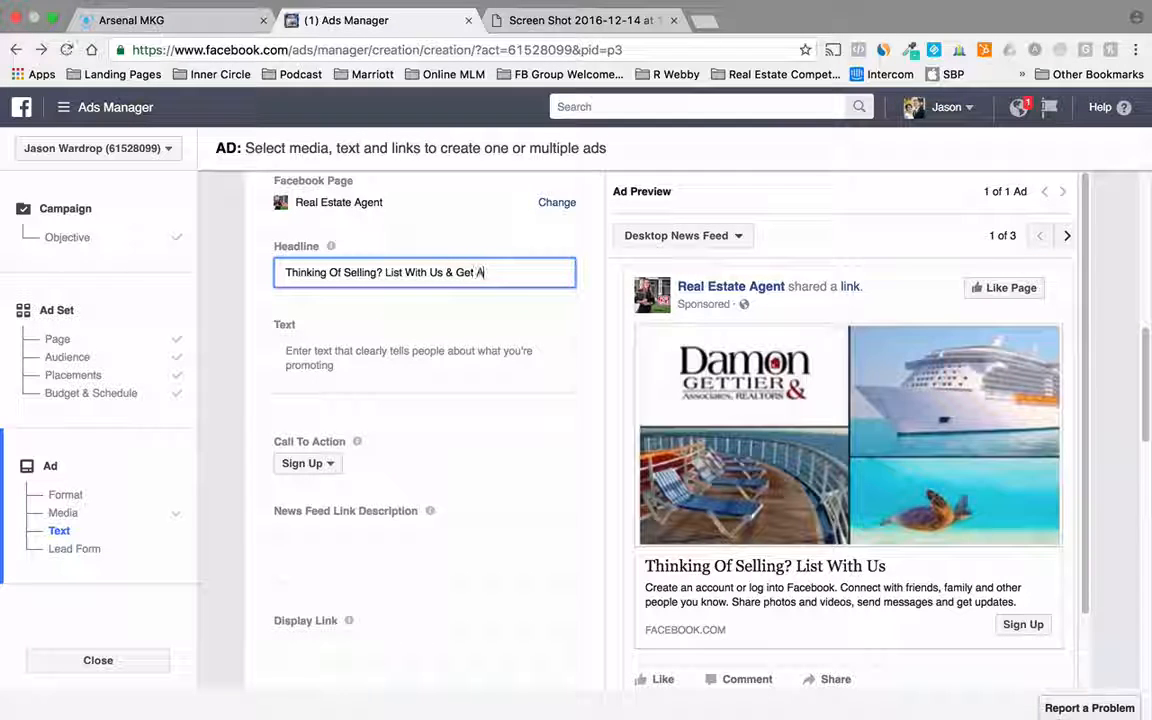
pyautogui.write(' Free Cruise on')
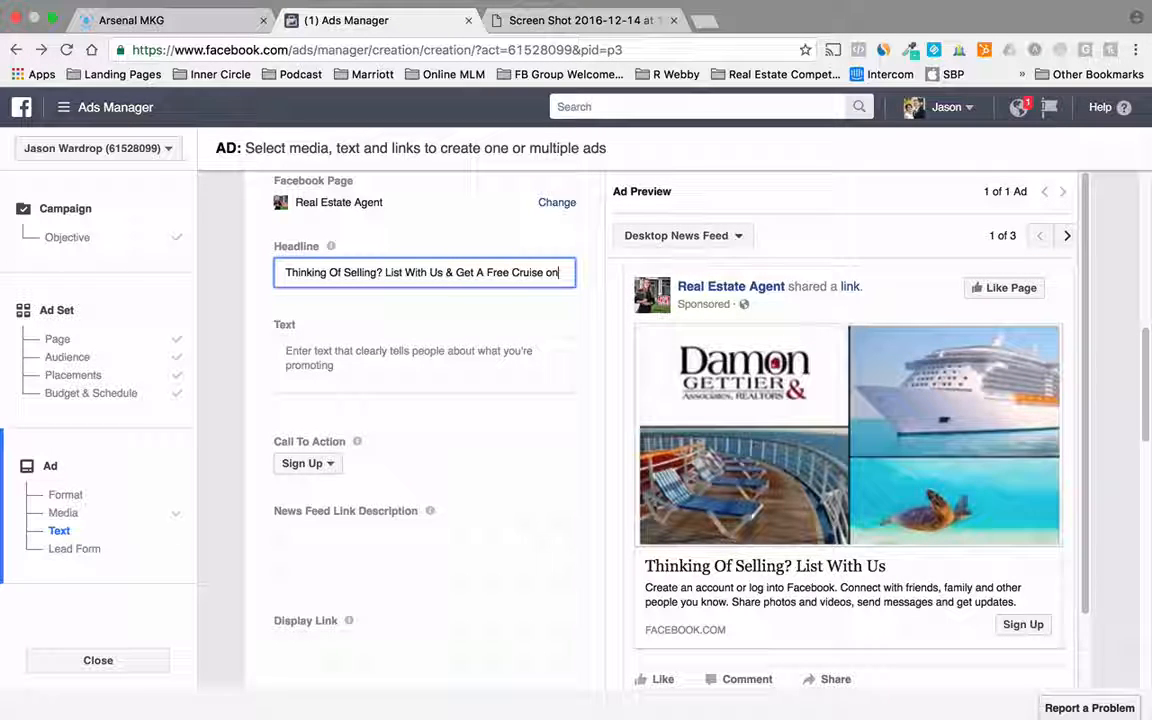
pyautogui.write(' Us!')
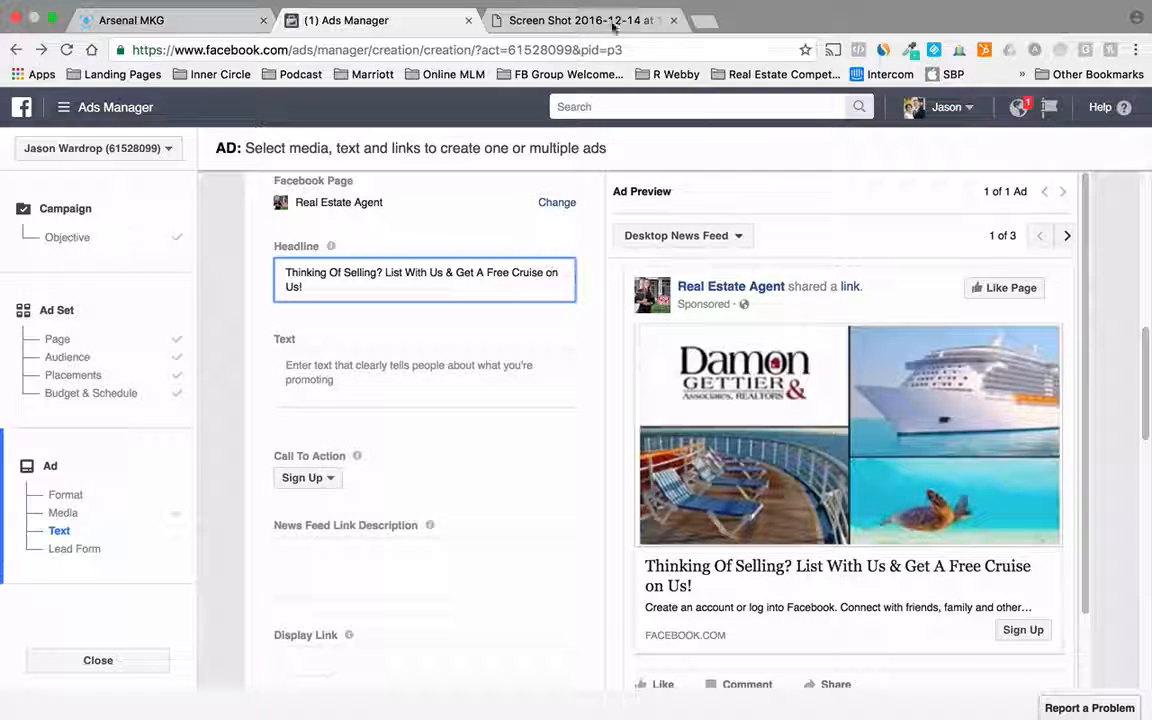
# - Write the ad text "We're offering a ...... to anyone who lists their home with our team." and, after a blank line, "Contact info..."
pyautogui.click(575, 20)
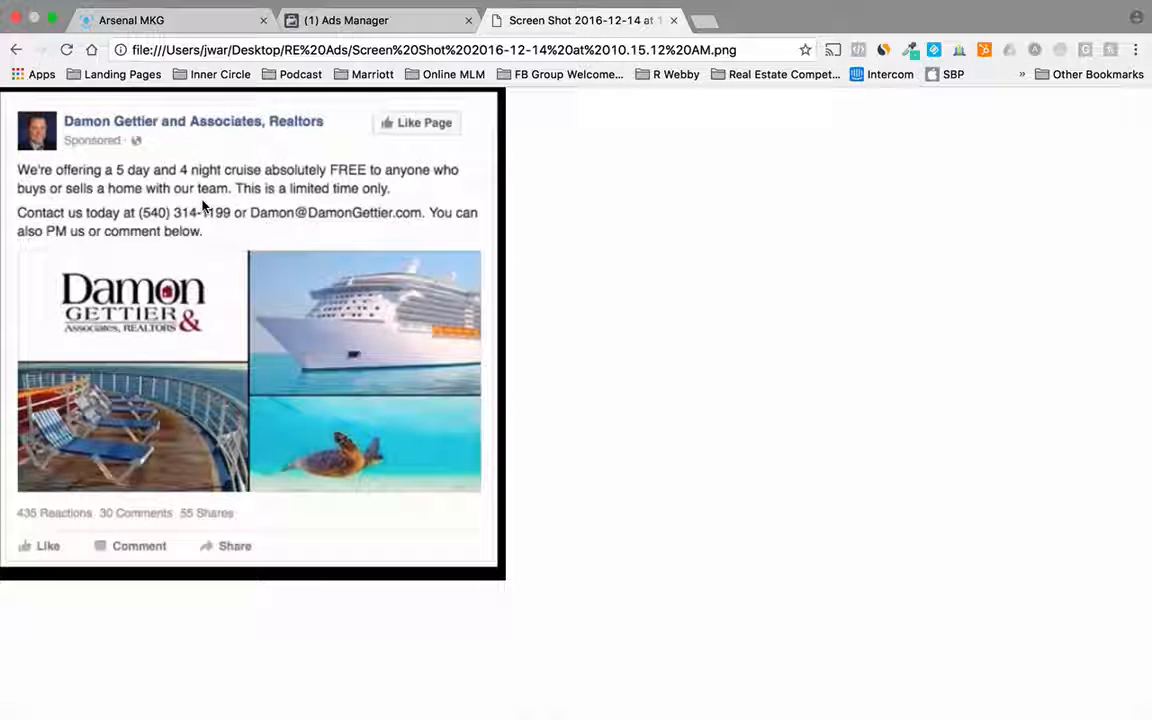
pyautogui.click(358, 22)
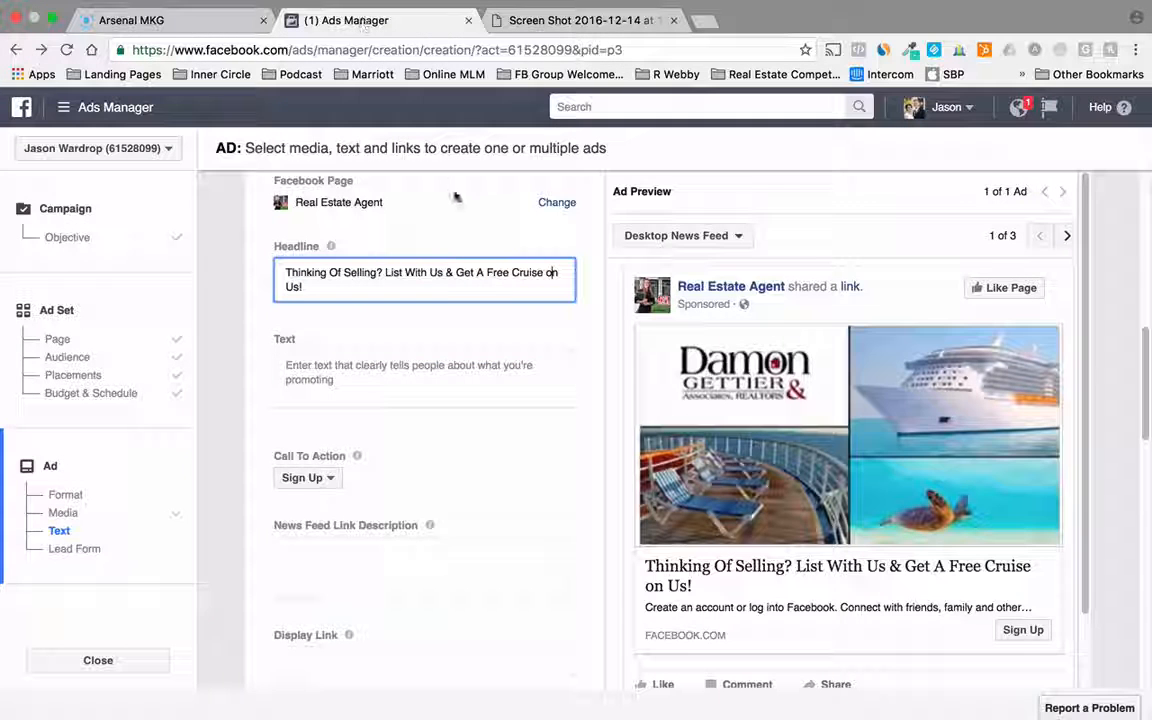
pyautogui.click(386, 374)
pyautogui.write("We're offering a ...... to anyone who buy")
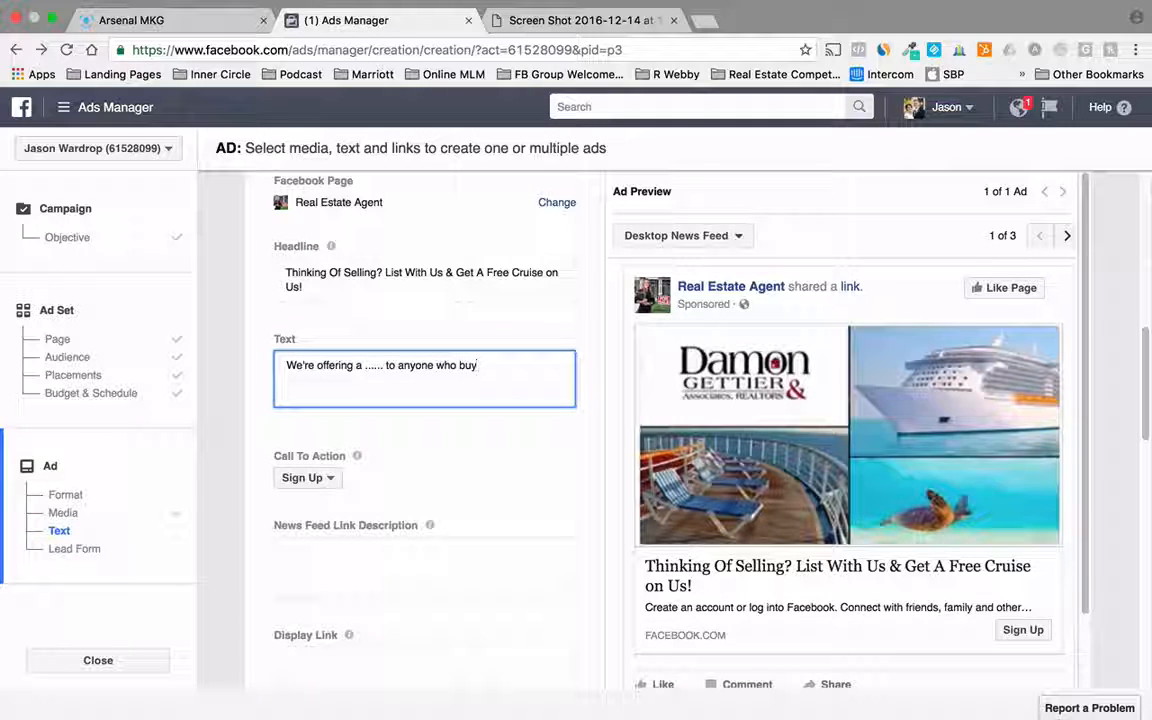
pyautogui.write('s')
pyautogui.press('BackSpace')
pyautogui.press('BackSpace')
pyautogui.press('BackSpace')
pyautogui.press('BackSpace')
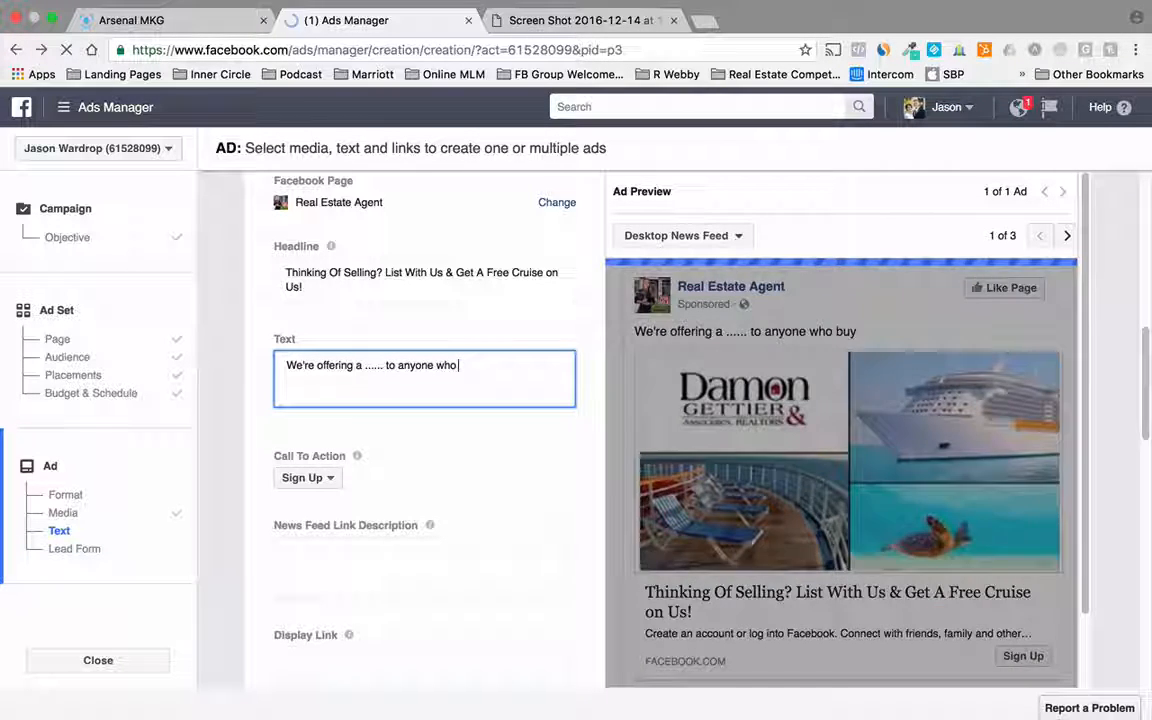
pyautogui.write('lists their')
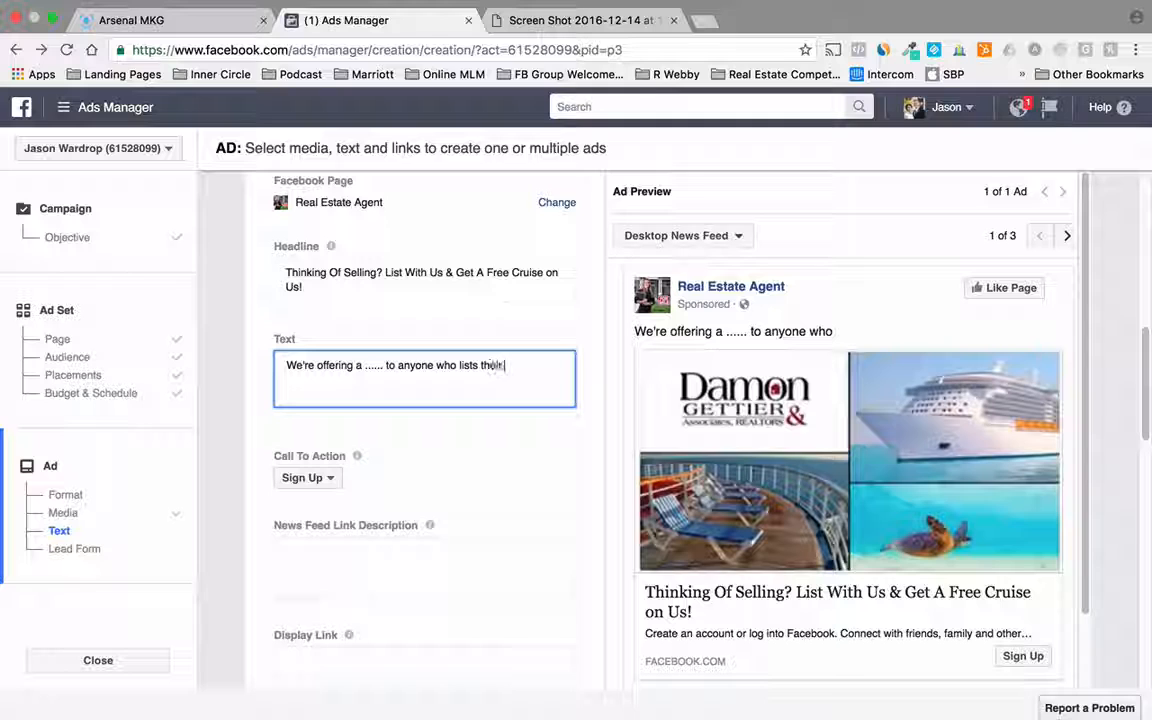
pyautogui.write(' home with our team.')
pyautogui.press('Return')
pyautogui.press('Return')
pyautogui.write('Contact info')
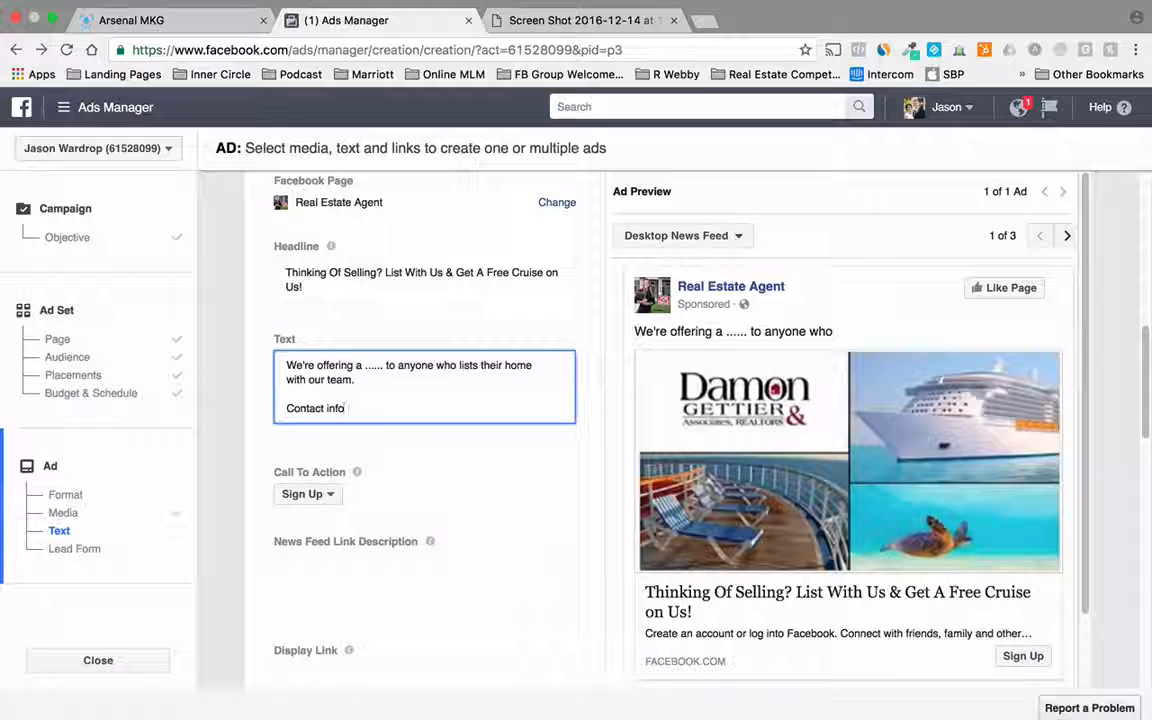
pyautogui.write('...')
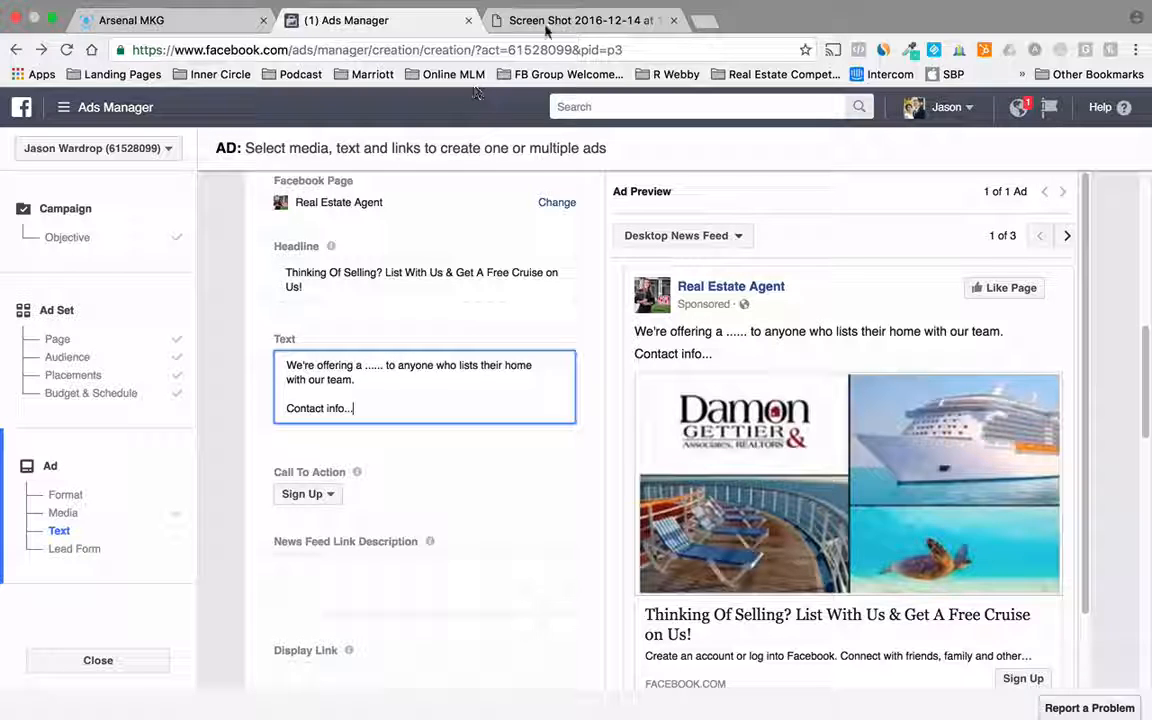
# - Set the news feed link description to "Get a free cruise on us! Enter your contact info here..."
pyautogui.click(472, 577)
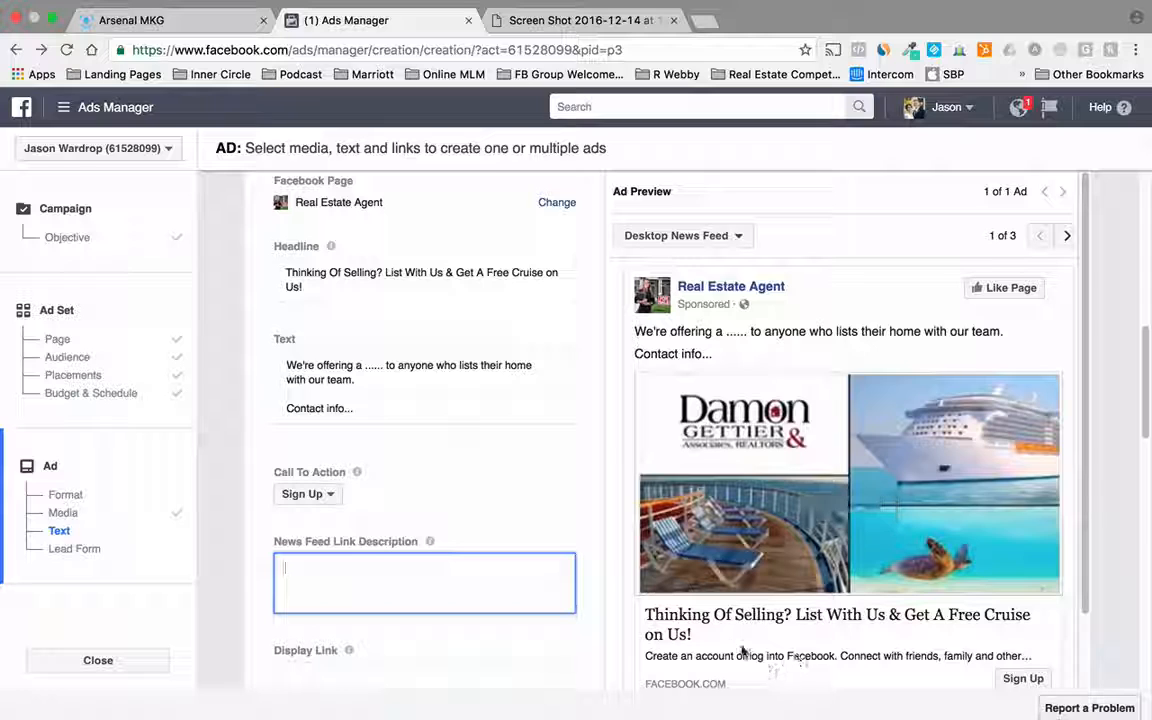
pyautogui.write('G')
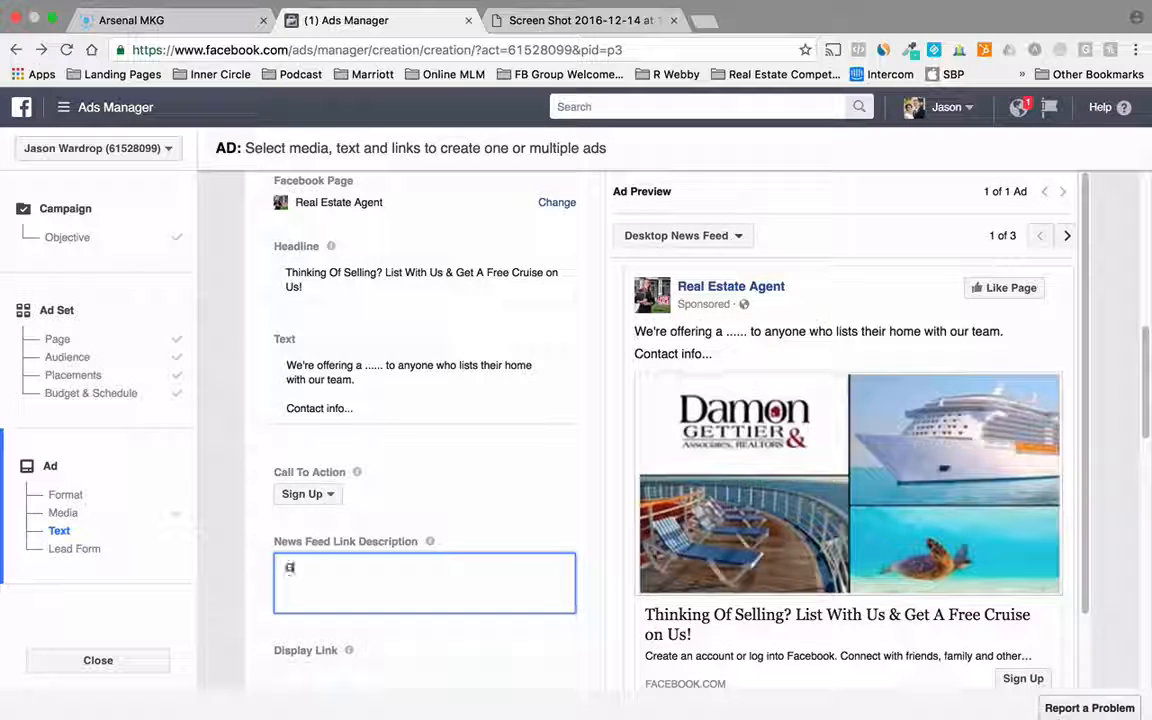
pyautogui.write('et a free cruis')
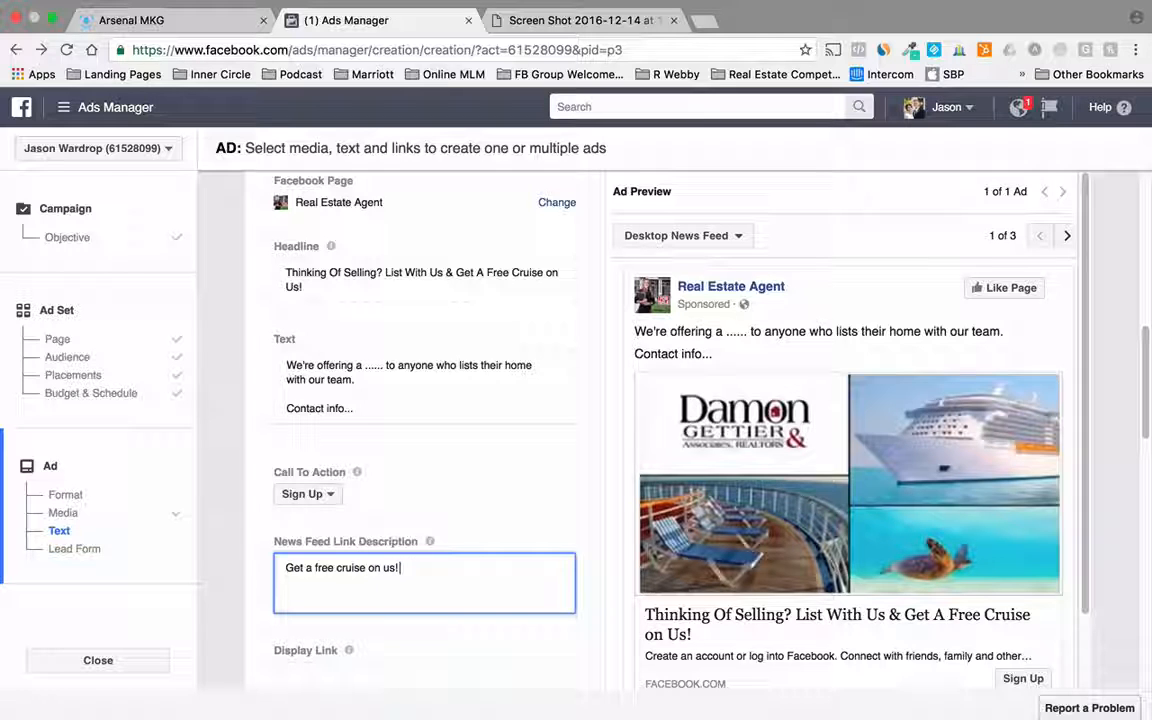
pyautogui.write('e on us!')
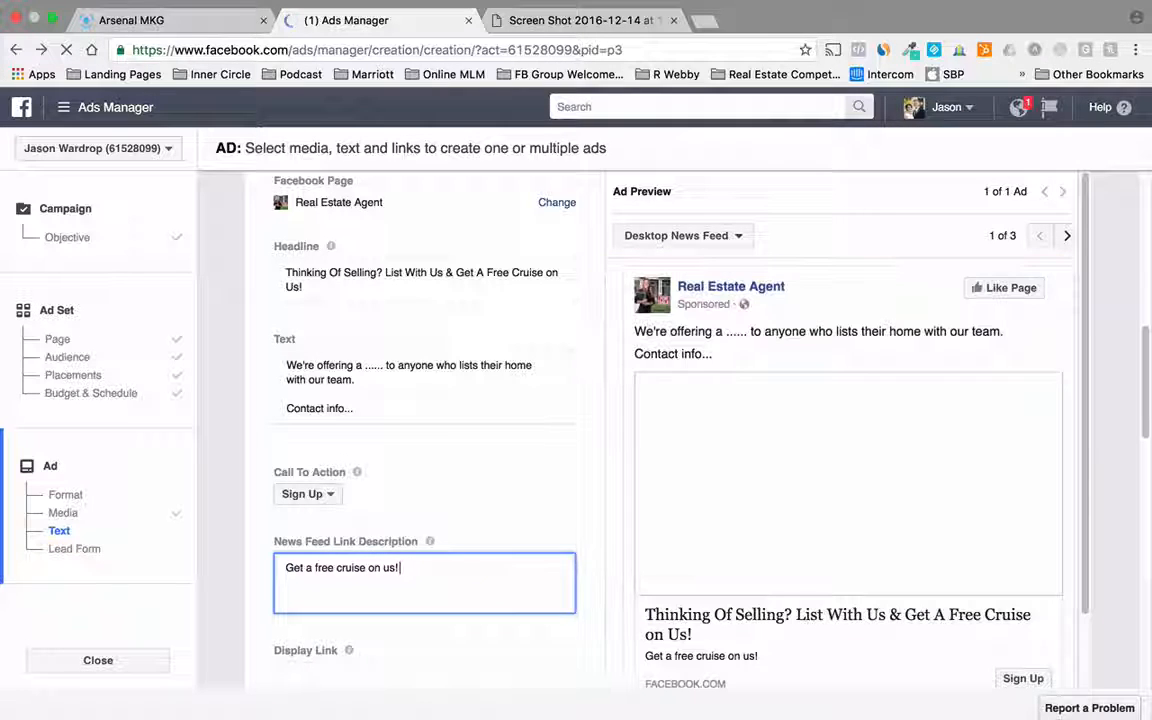
pyautogui.write(' Enter your contact info he')
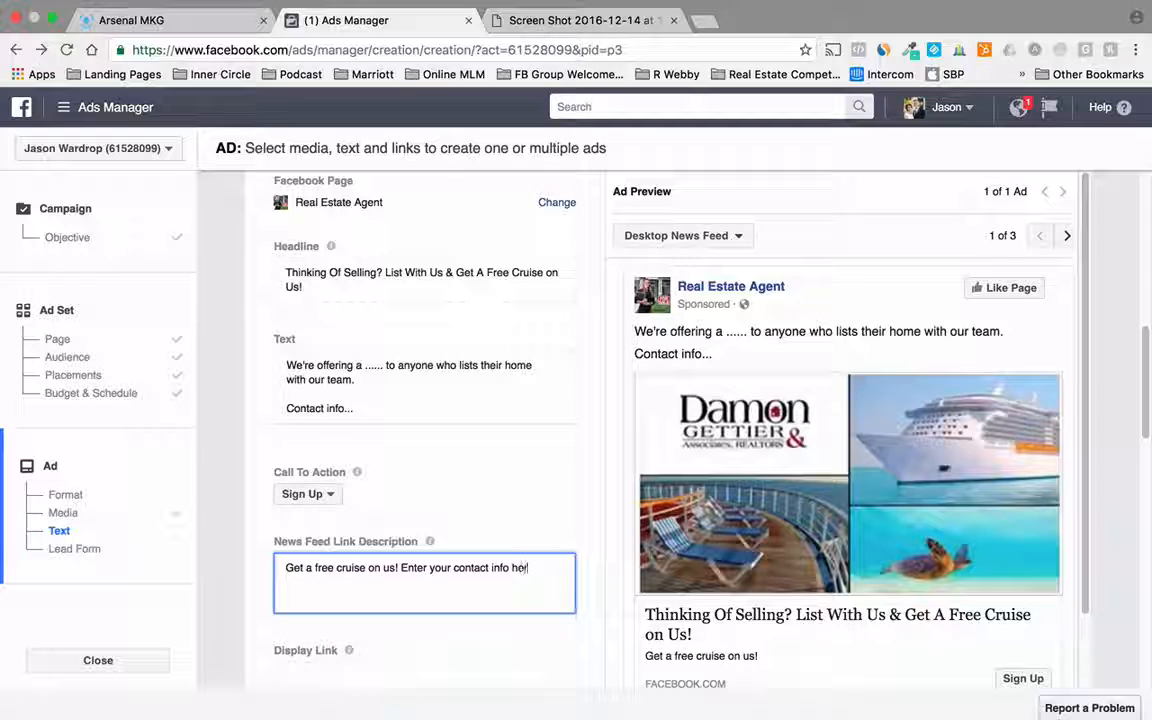
pyautogui.write('re...')
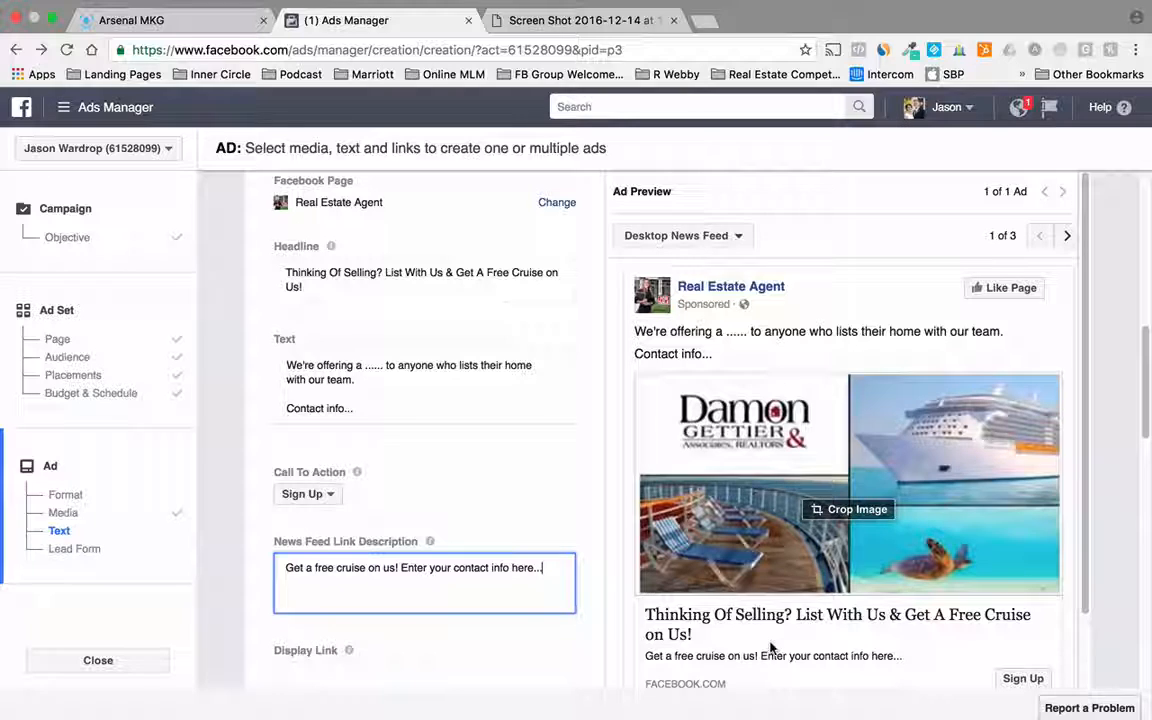
# - Set the ad's call to action to Learn More
pyautogui.scroll(-3, 584, 540)
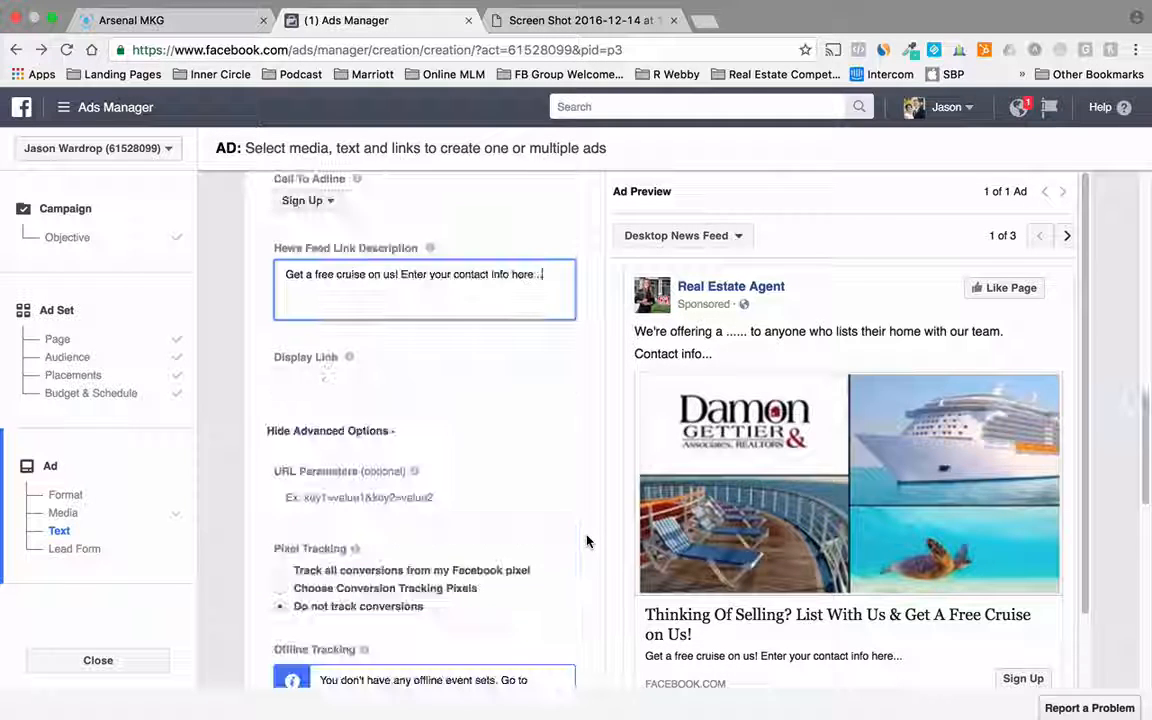
pyautogui.scroll(2, 576, 522)
pyautogui.click(327, 339)
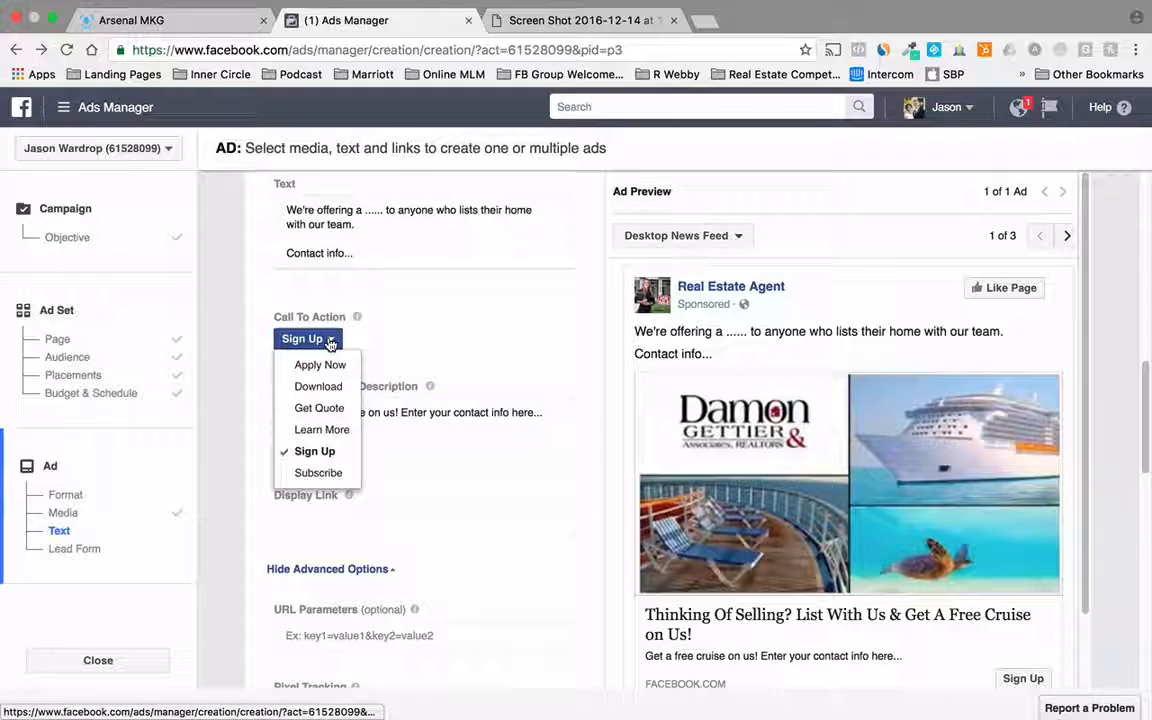
pyautogui.click(331, 431)
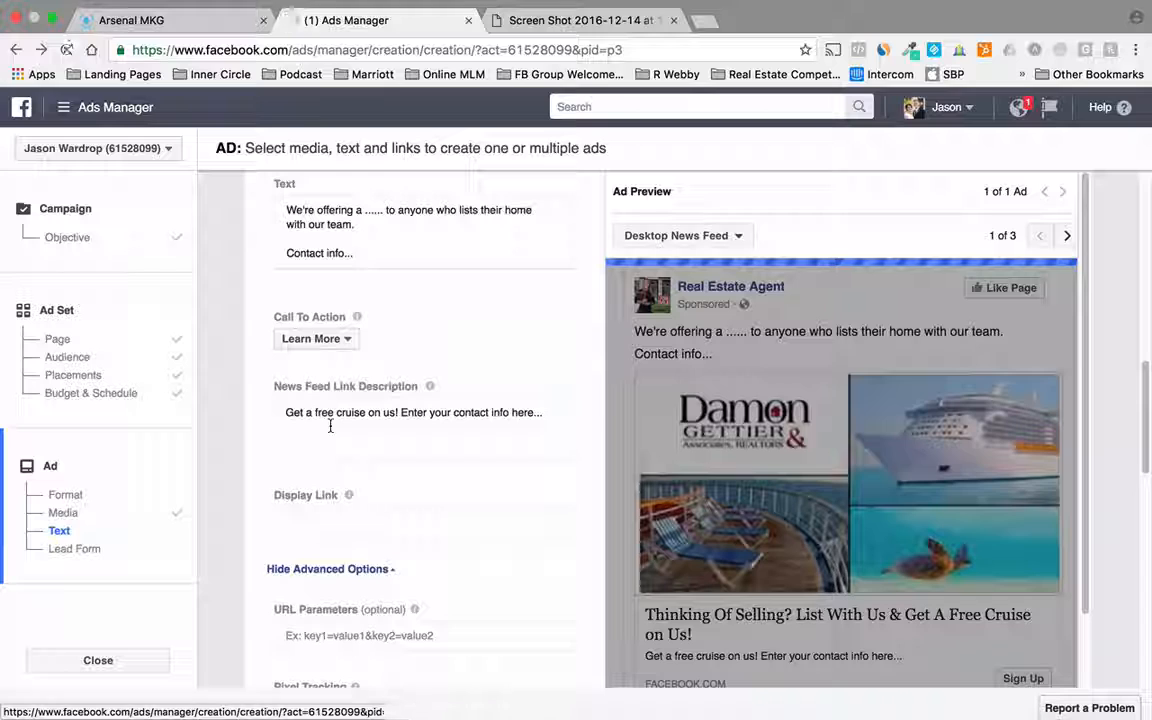
pyautogui.scroll(-2, 553, 383)
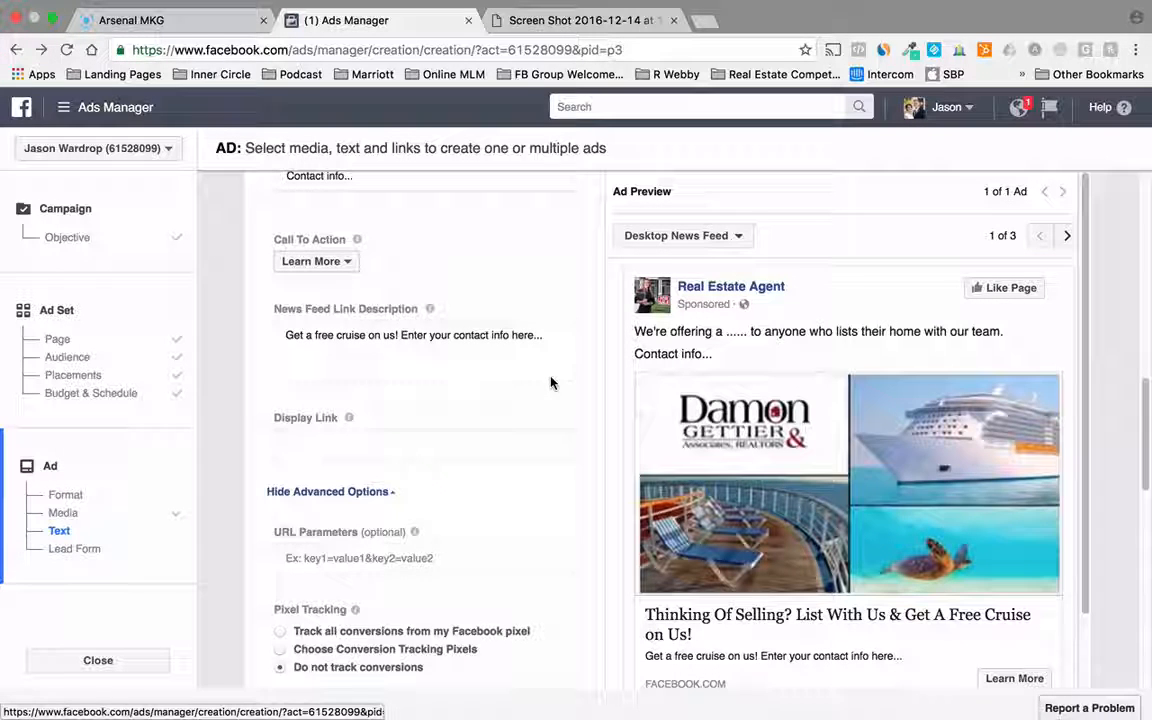
pyautogui.click(429, 443)
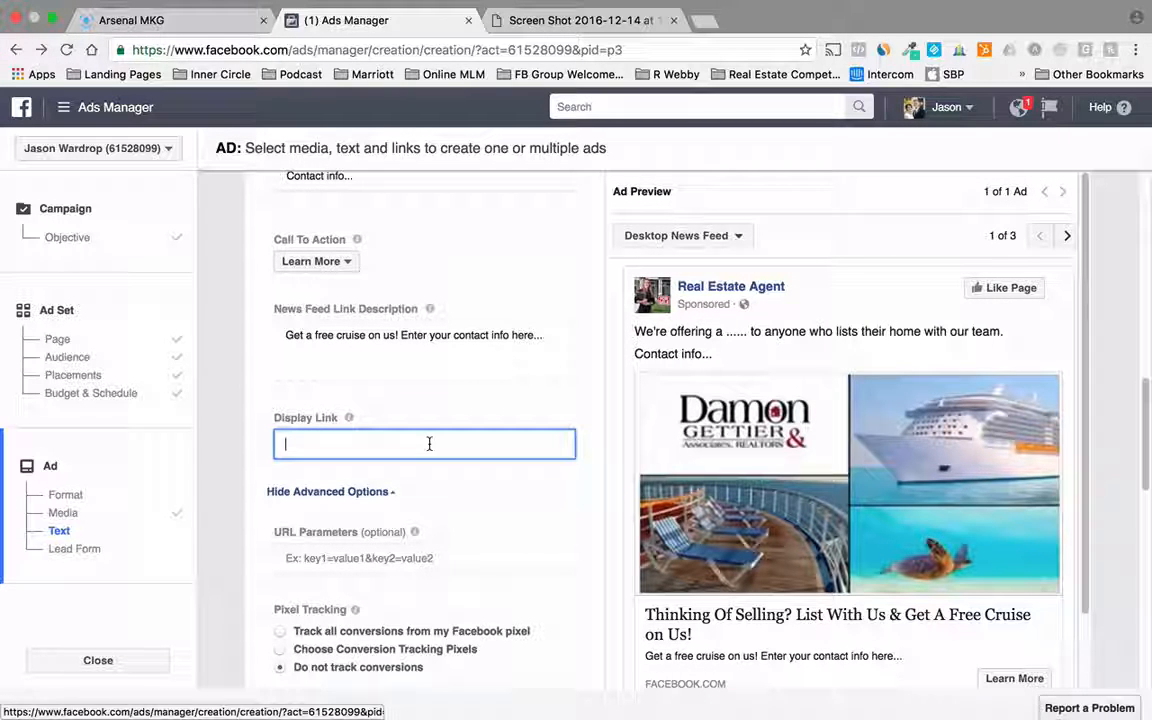
pyautogui.write('www.yoursite.com')
pyautogui.click(510, 404)
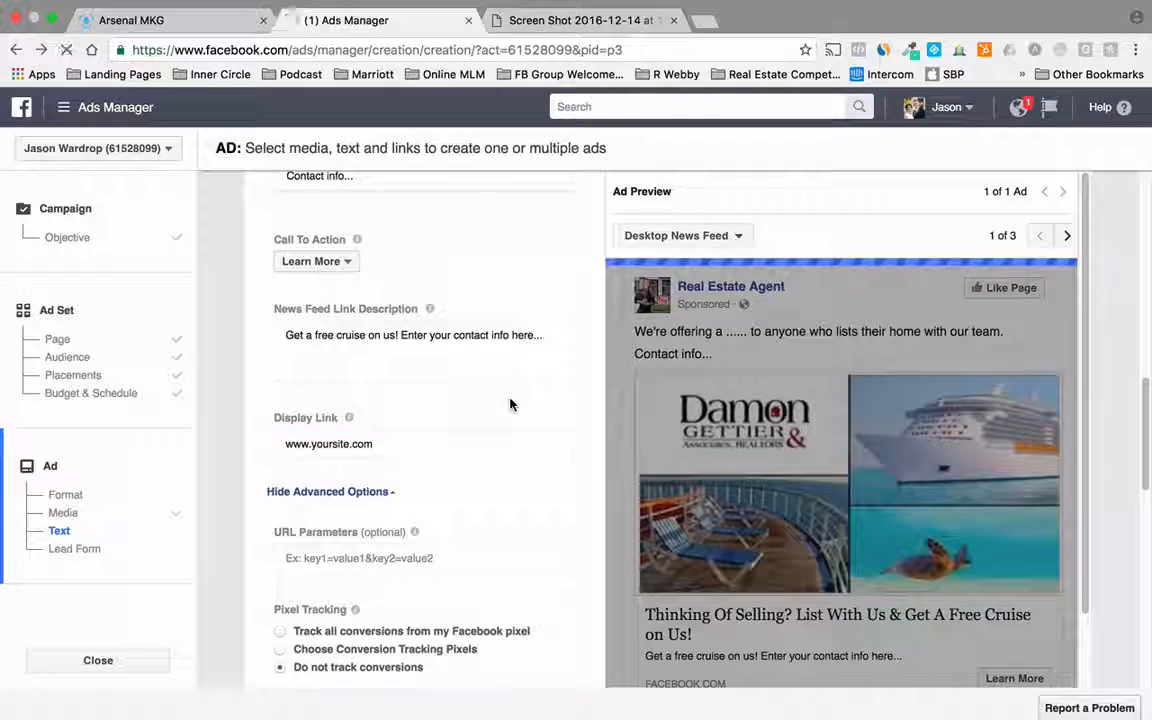
# - Examine the tracking options and the Lead Form section beneath the ad text settings
pyautogui.scroll(-1, 491, 401)
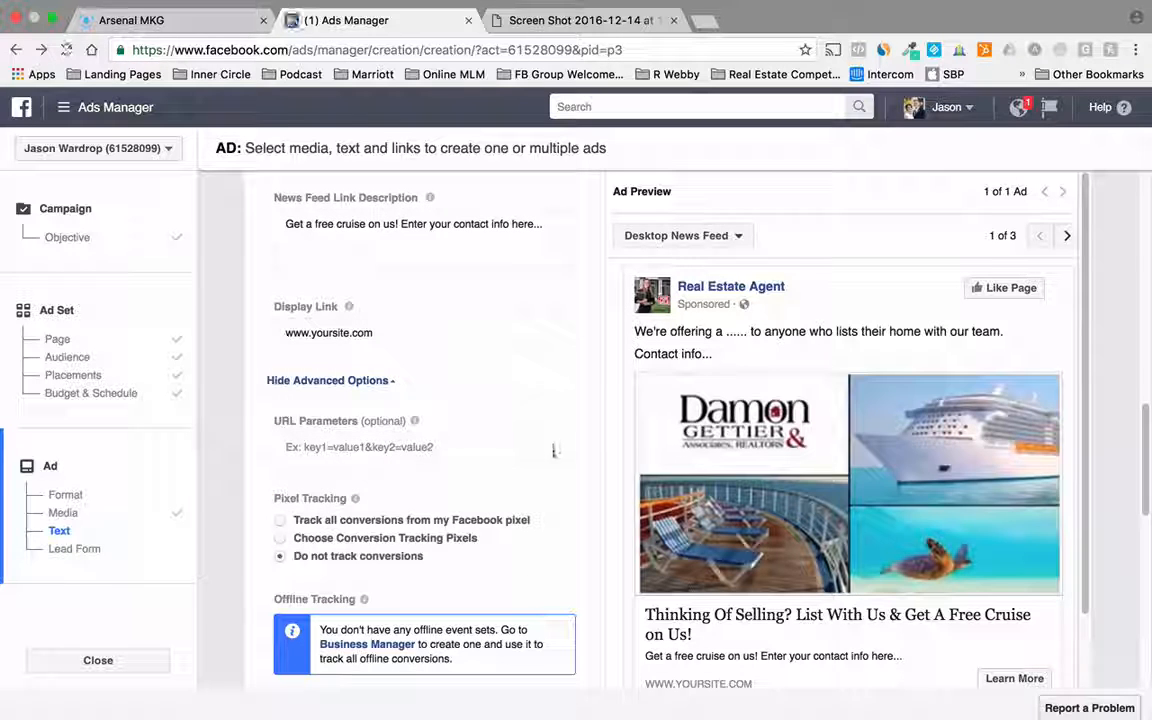
pyautogui.scroll(-2, 550, 455)
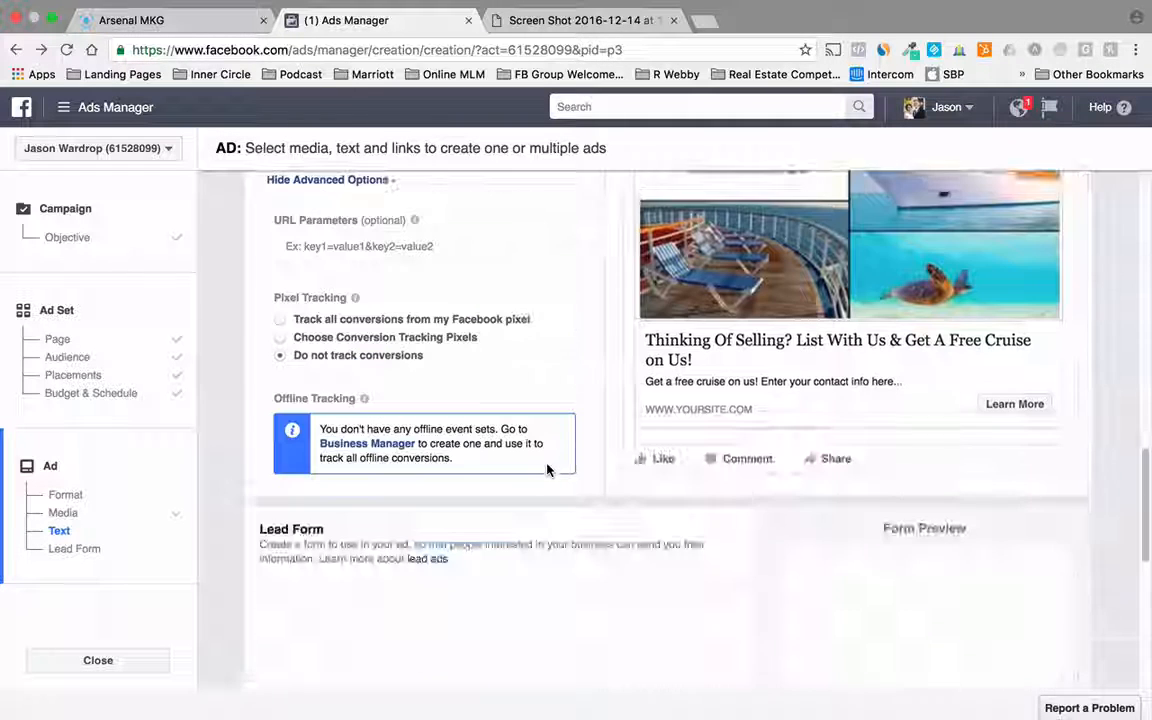
pyautogui.scroll(-2, 547, 469)
pyautogui.scroll(-1, 548, 467)
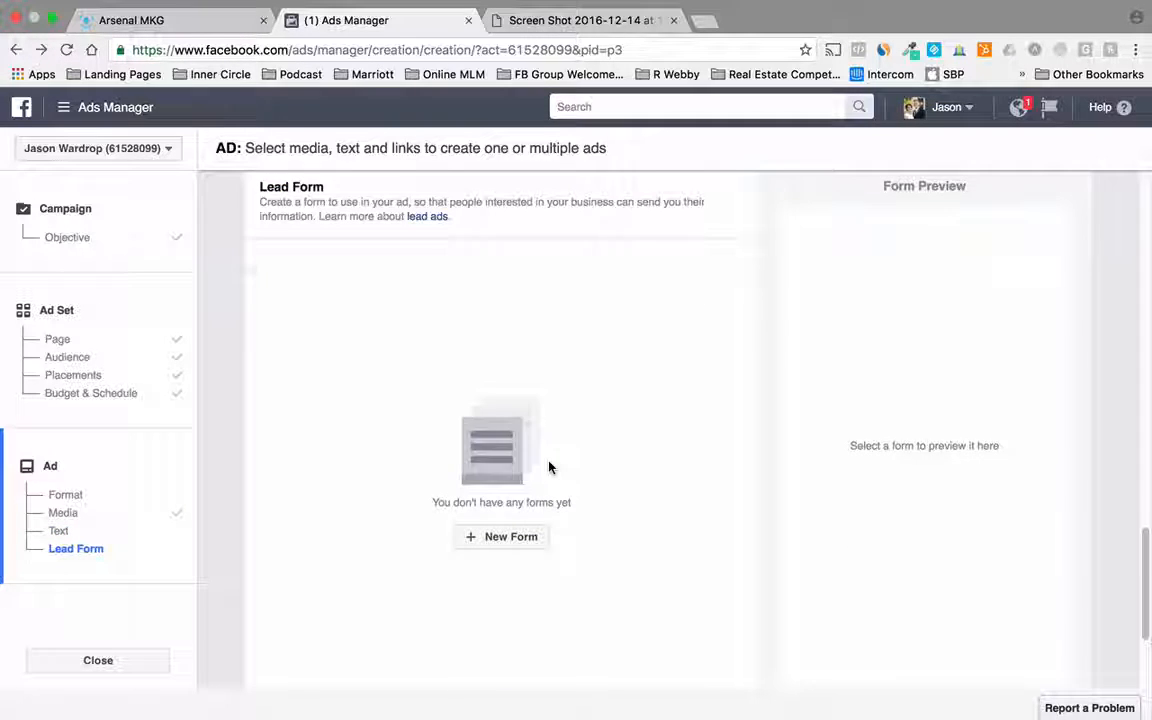
pyautogui.scroll(4, 548, 467)
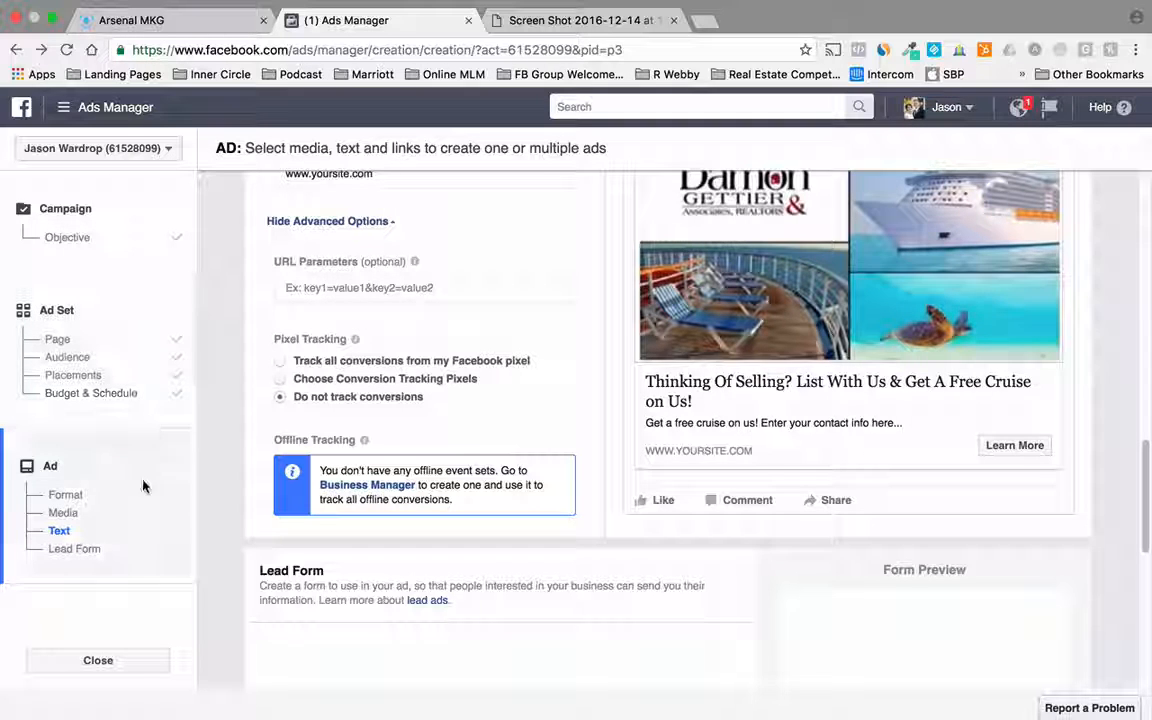
# - Create a new lead form for the ad and name it "Win Your Free Cruise"
pyautogui.scroll(-2, 367, 431)
pyautogui.scroll(-2, 375, 425)
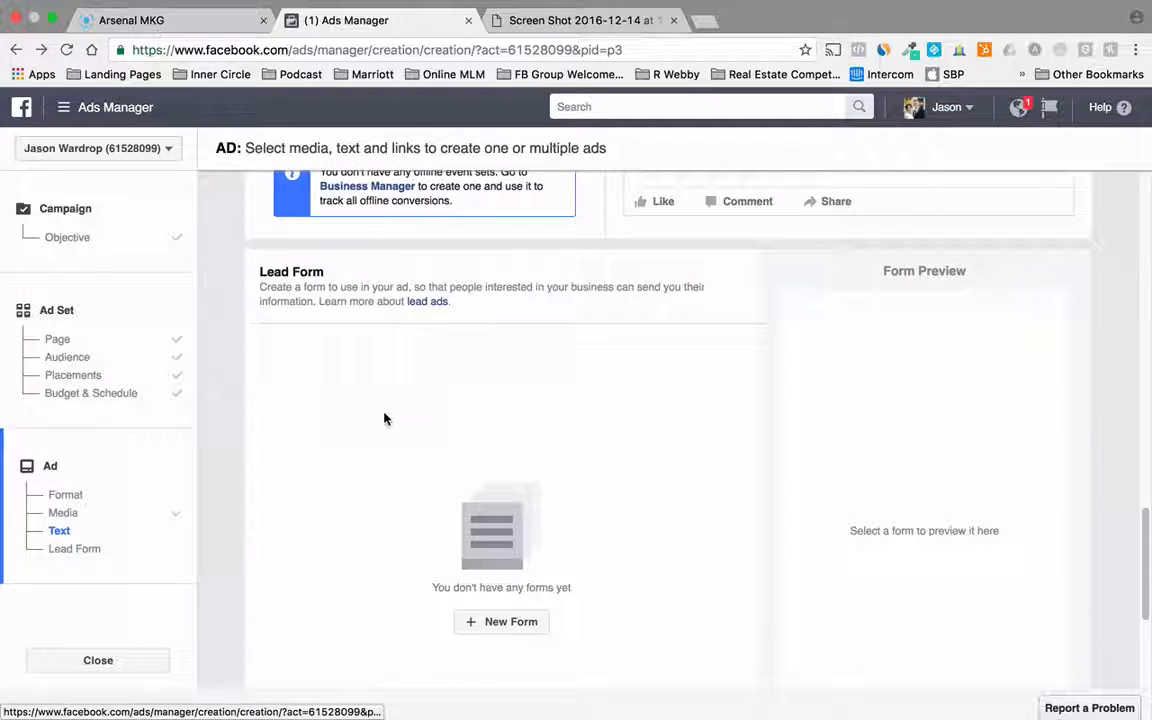
pyautogui.scroll(-1, 385, 410)
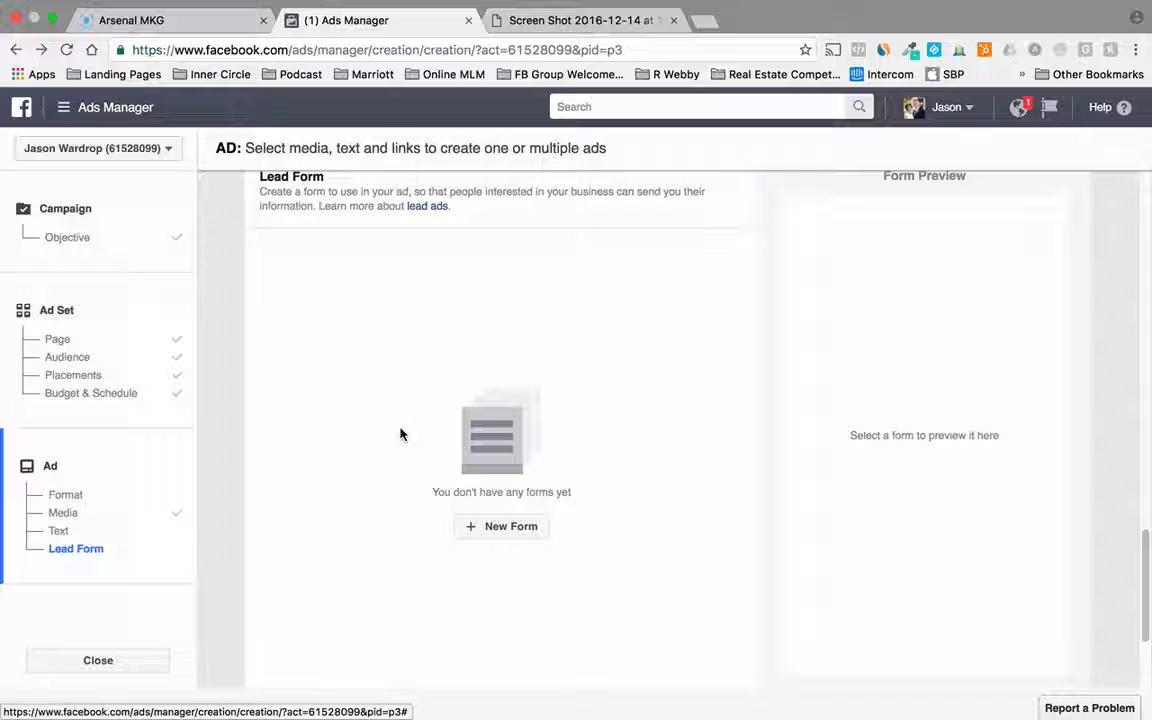
pyautogui.click(499, 530)
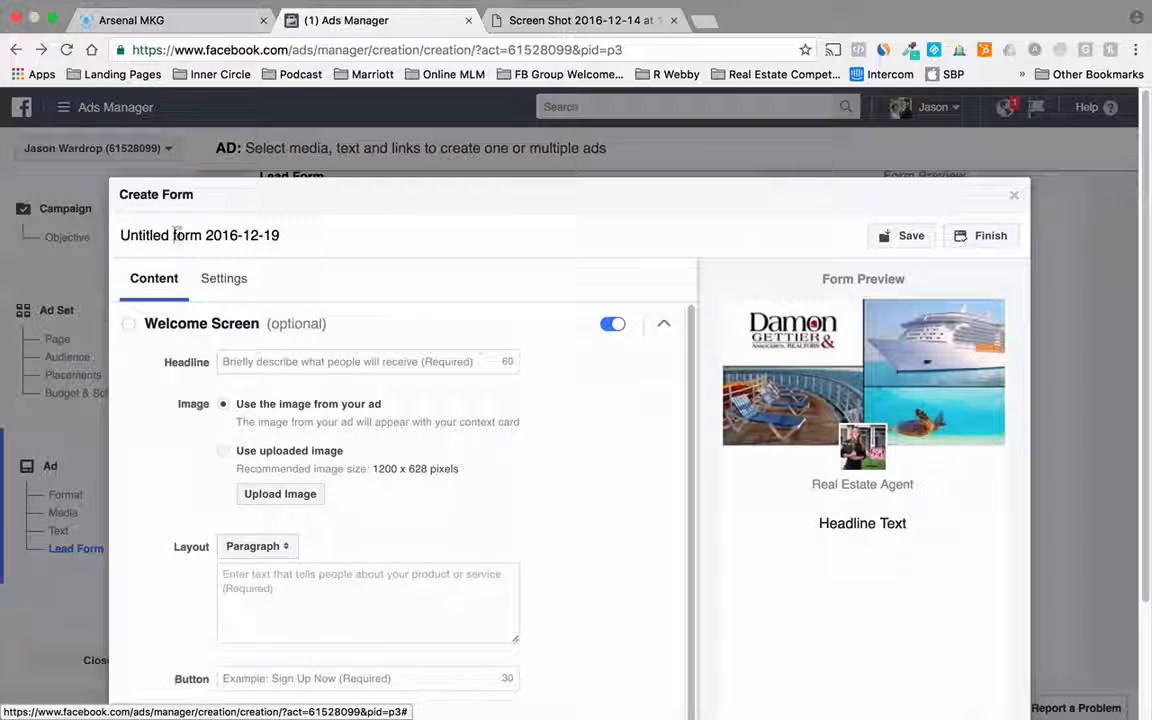
pyautogui.click(270, 234)
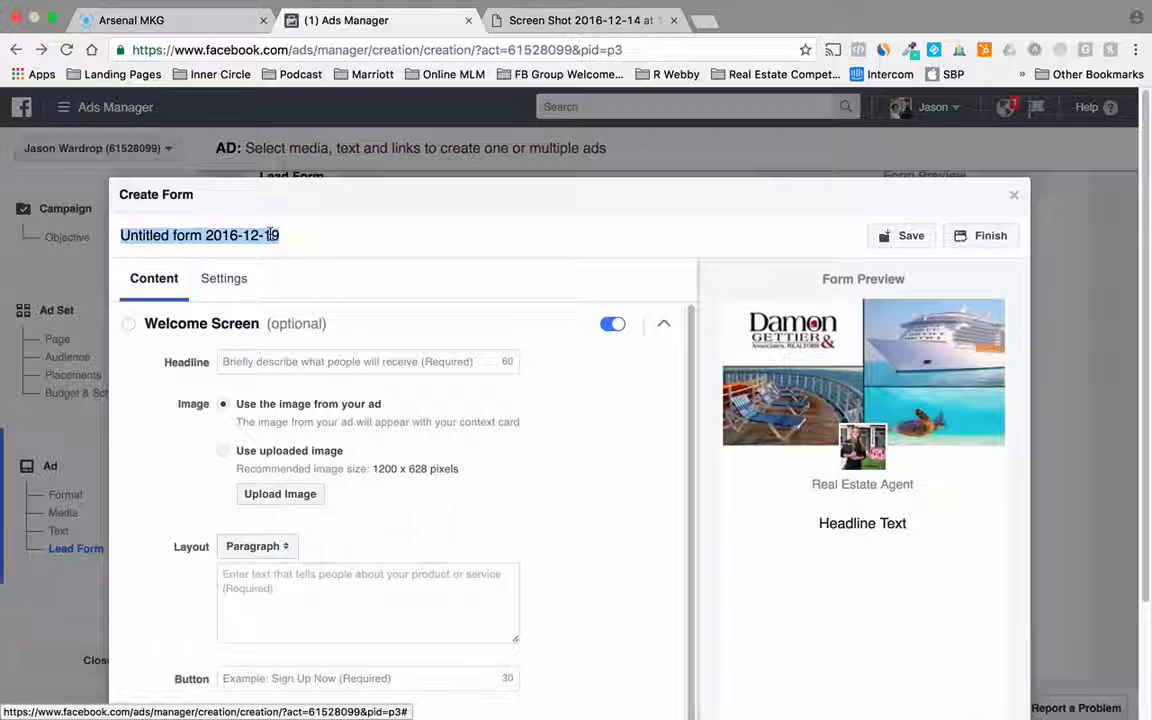
pyautogui.write('Win Your Free Cruise')
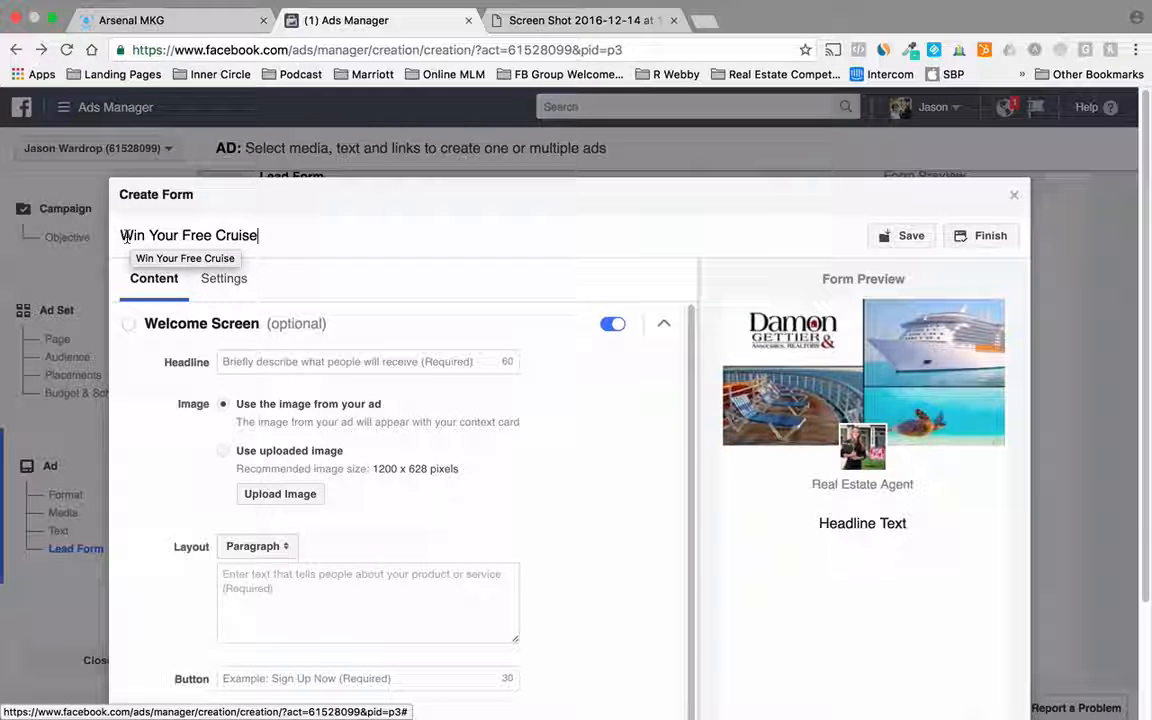
# - Check the Arsenal MKG leads list and the sample cruise ad screenshot, and rename the lead form as "Free Cruise"
pyautogui.click(178, 20)
pyautogui.click(58, 283)
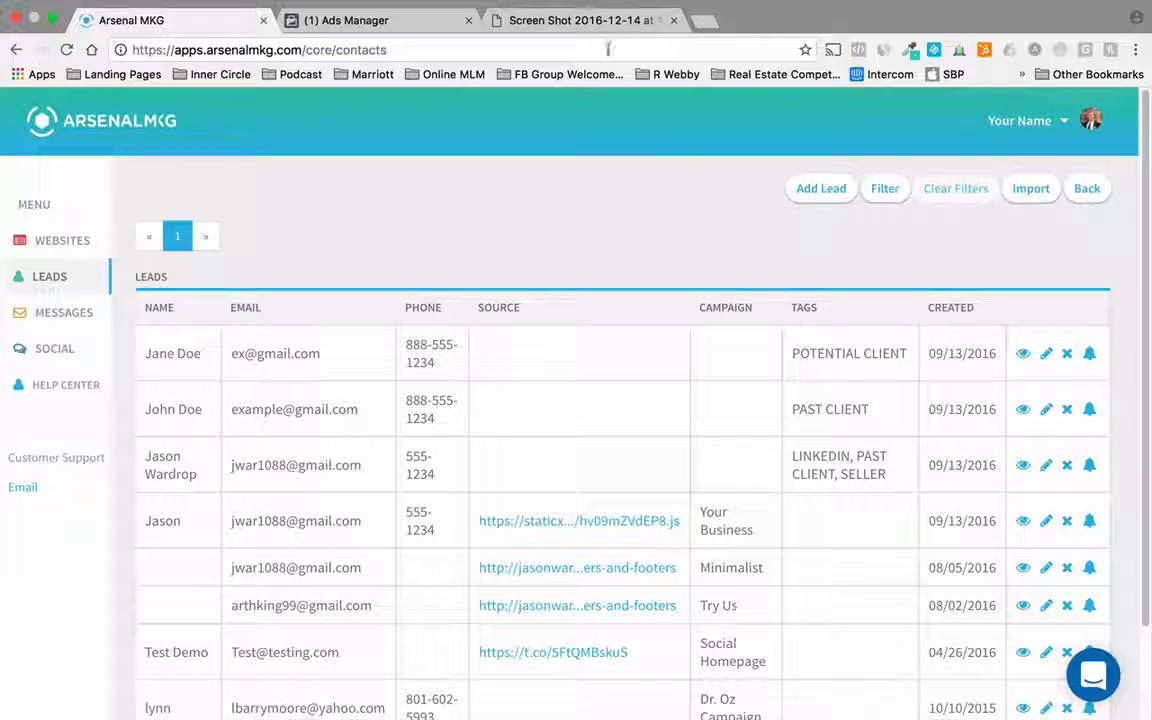
pyautogui.click(595, 18)
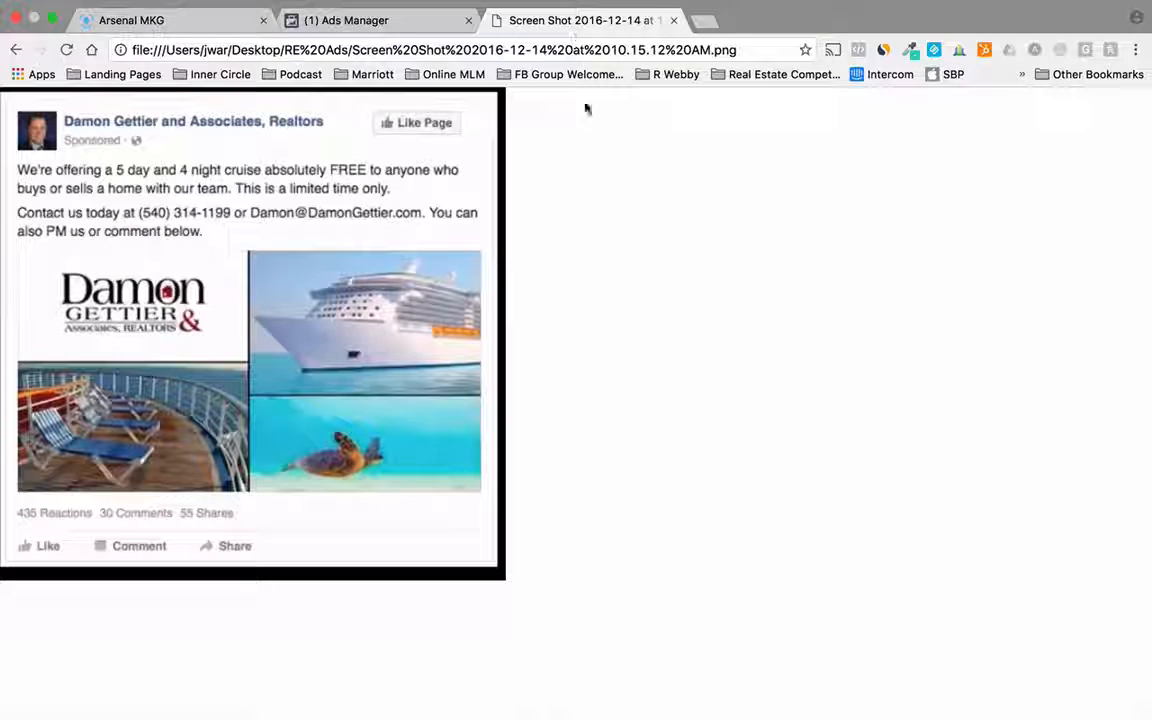
pyautogui.click(334, 20)
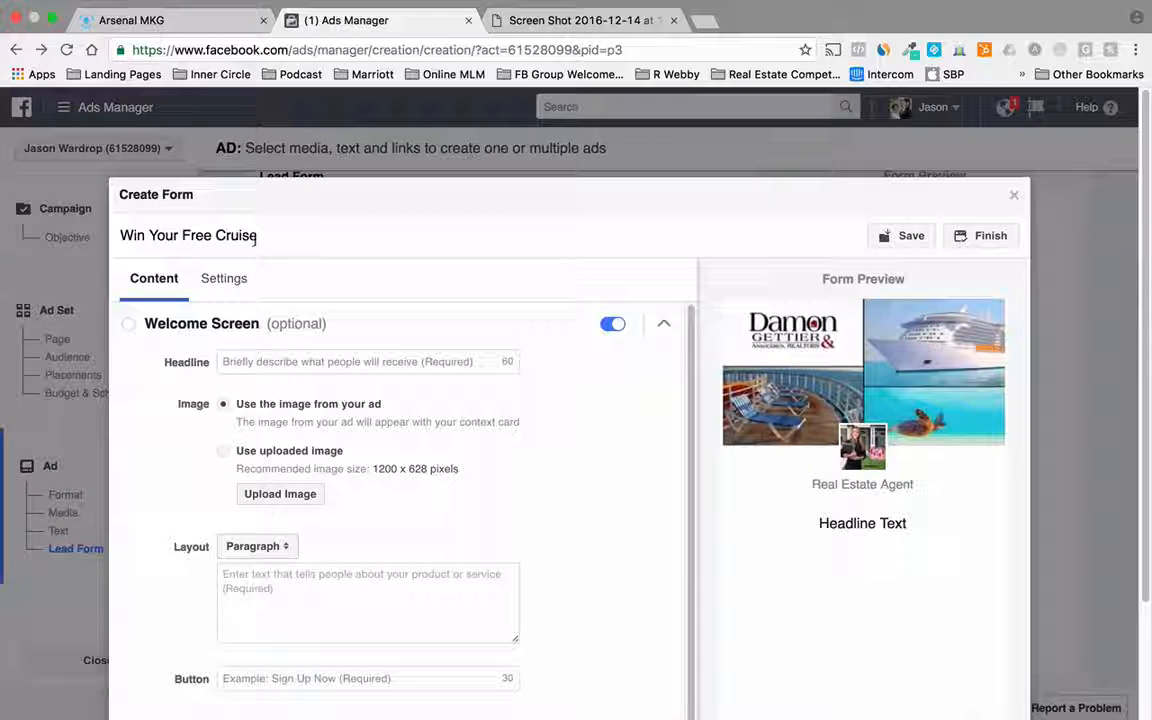
pyautogui.moveTo(258, 235); pyautogui.dragTo(127, 234)
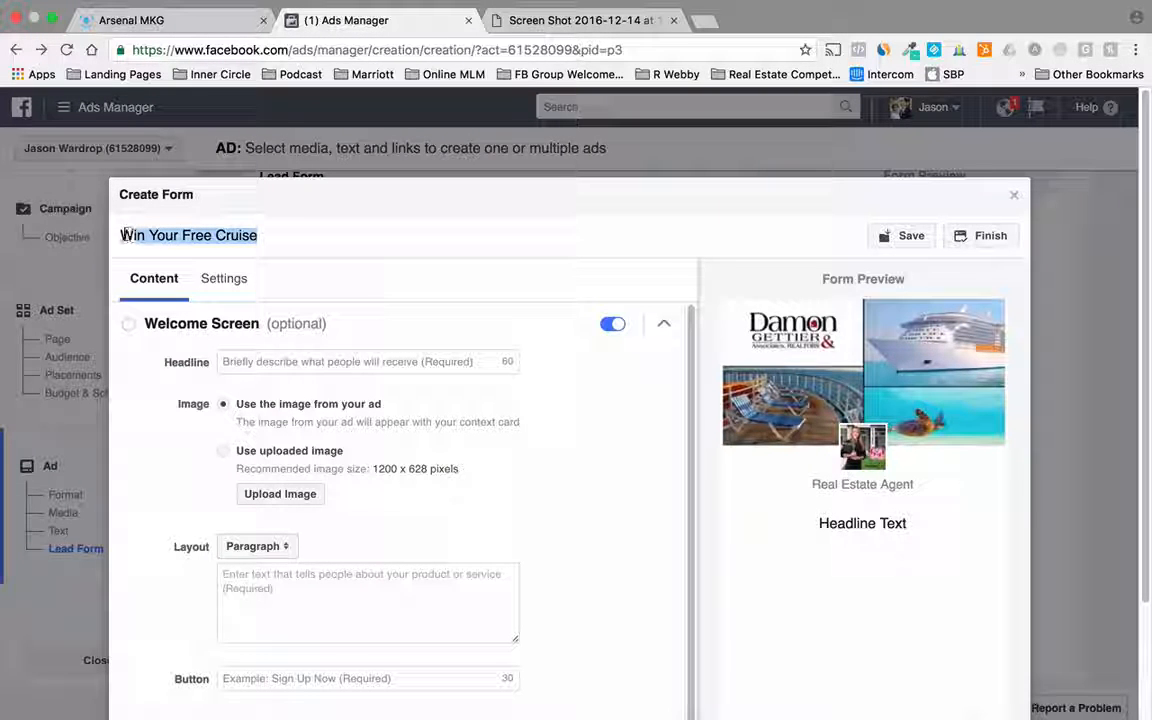
pyautogui.write('Free Cruise')
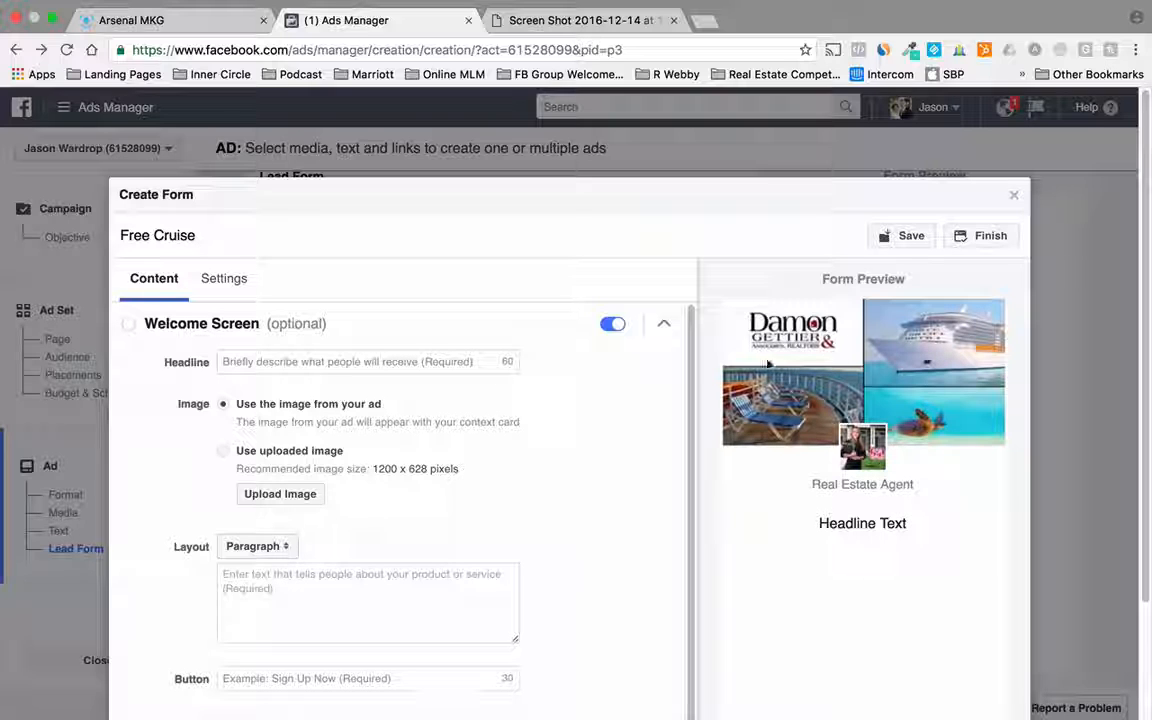
# - Set the welcome screen headline to "Win a Free Cruise on Us when You List With Our Team!"
pyautogui.click(370, 363)
pyautogui.write('Win')
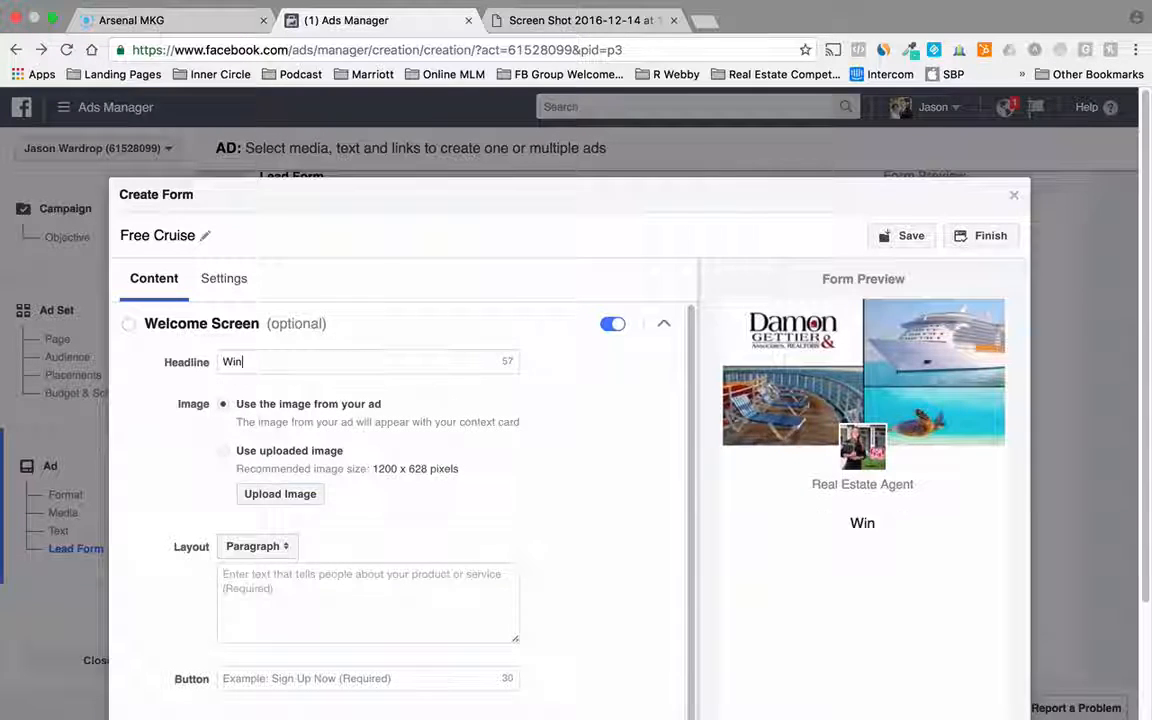
pyautogui.write(' a Free Crui')
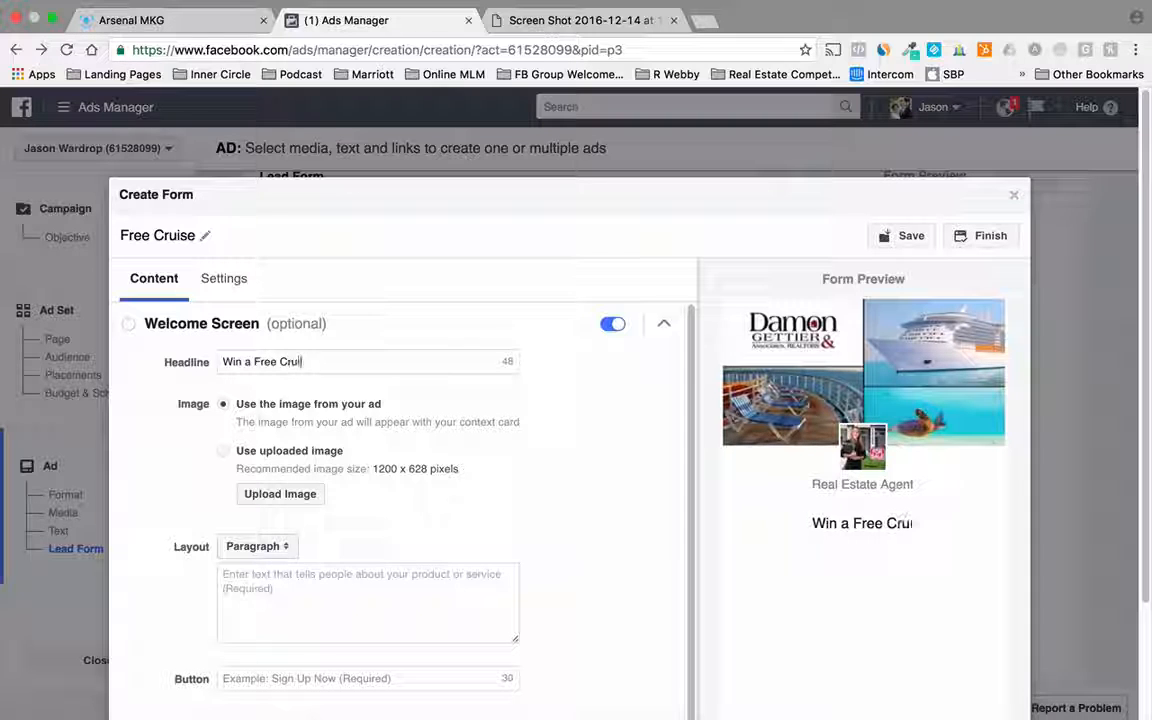
pyautogui.write('se on Us when')
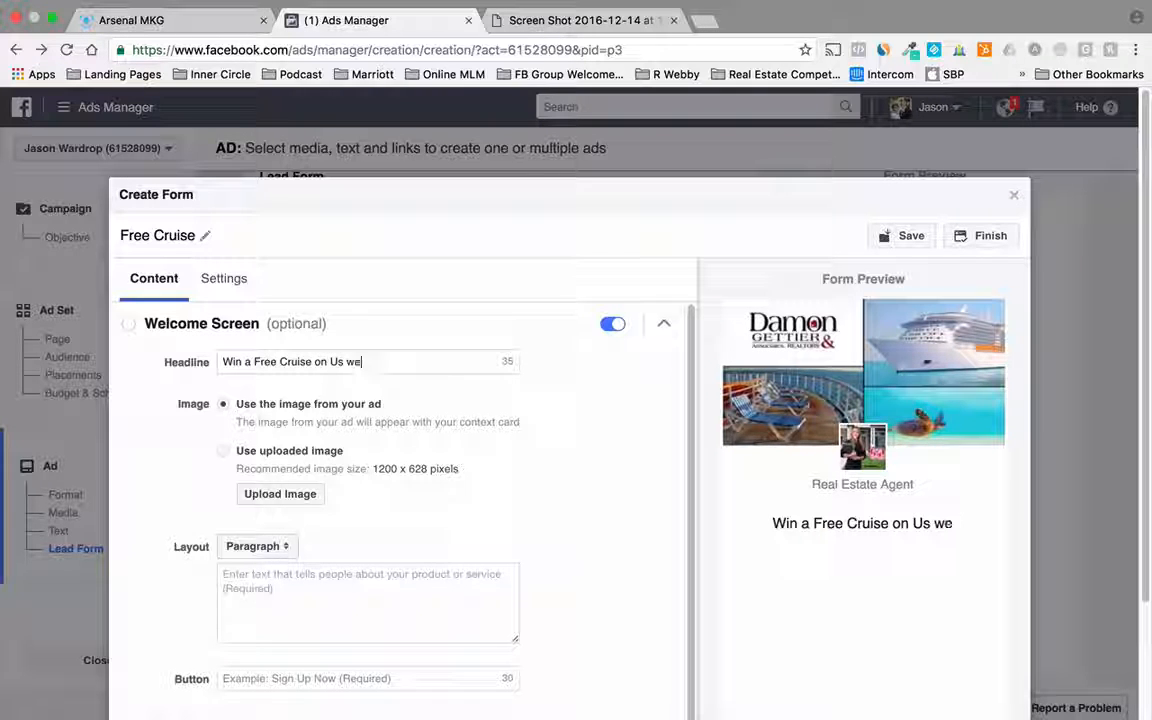
pyautogui.write('Lis')
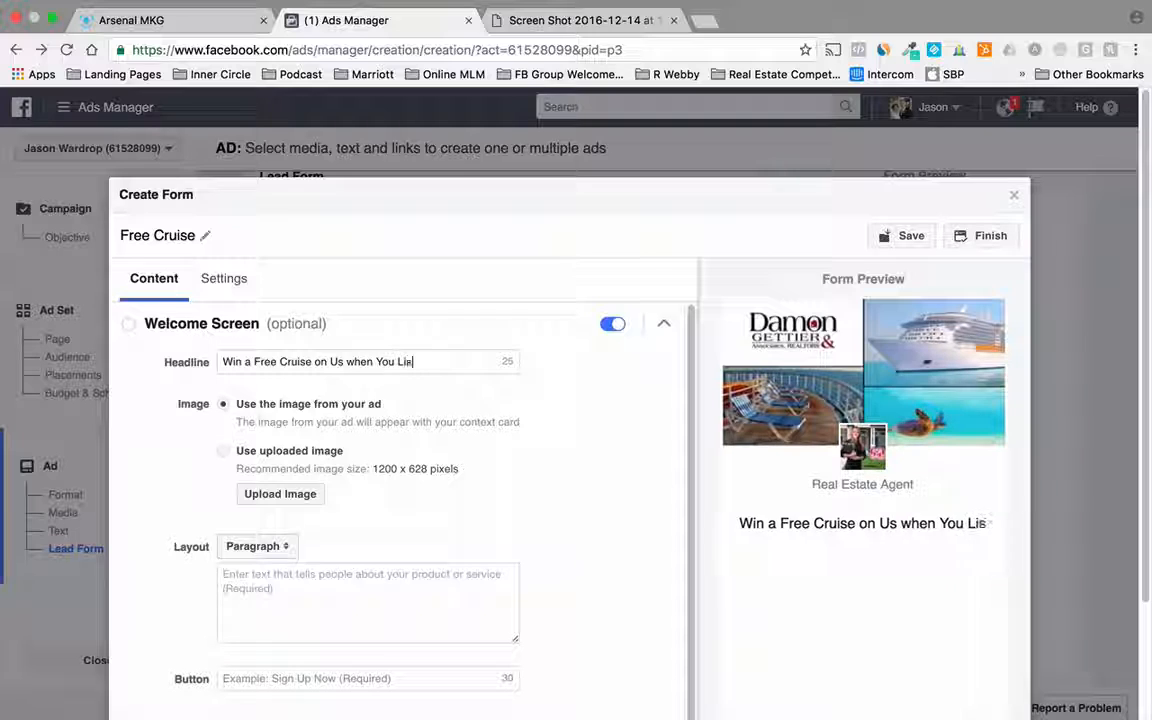
pyautogui.write('t With Our Team!')
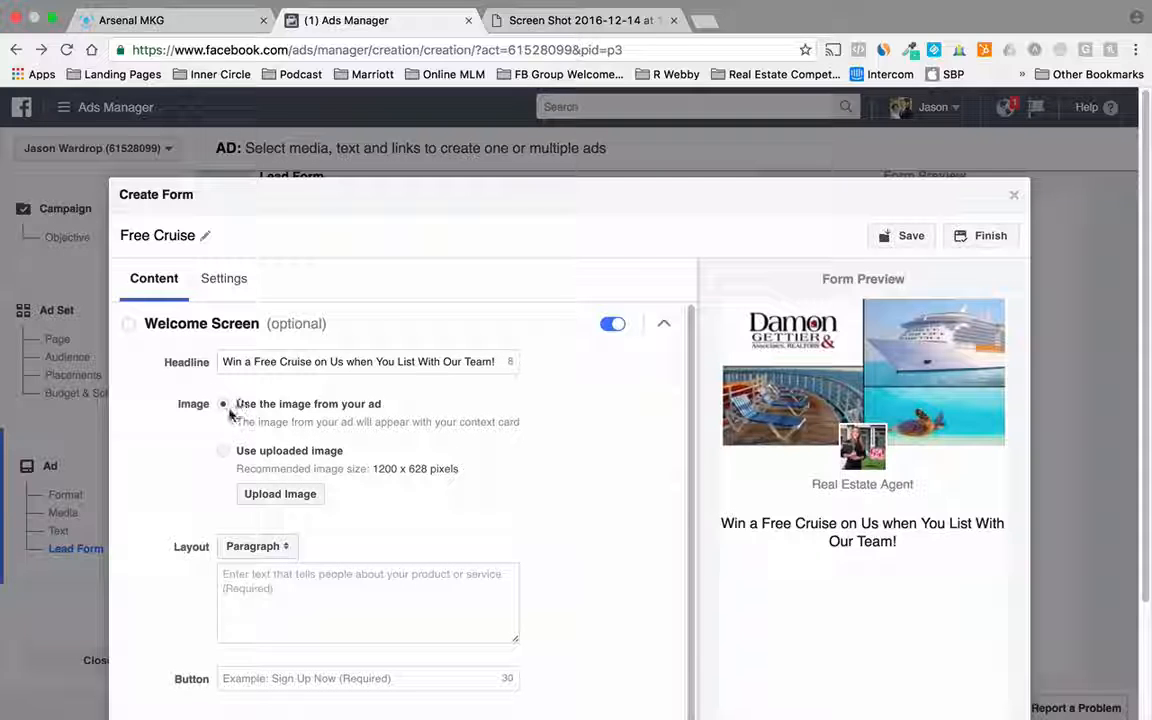
# - Change the welcome screen's text layout to Bullets
pyautogui.scroll(-1, 165, 521)
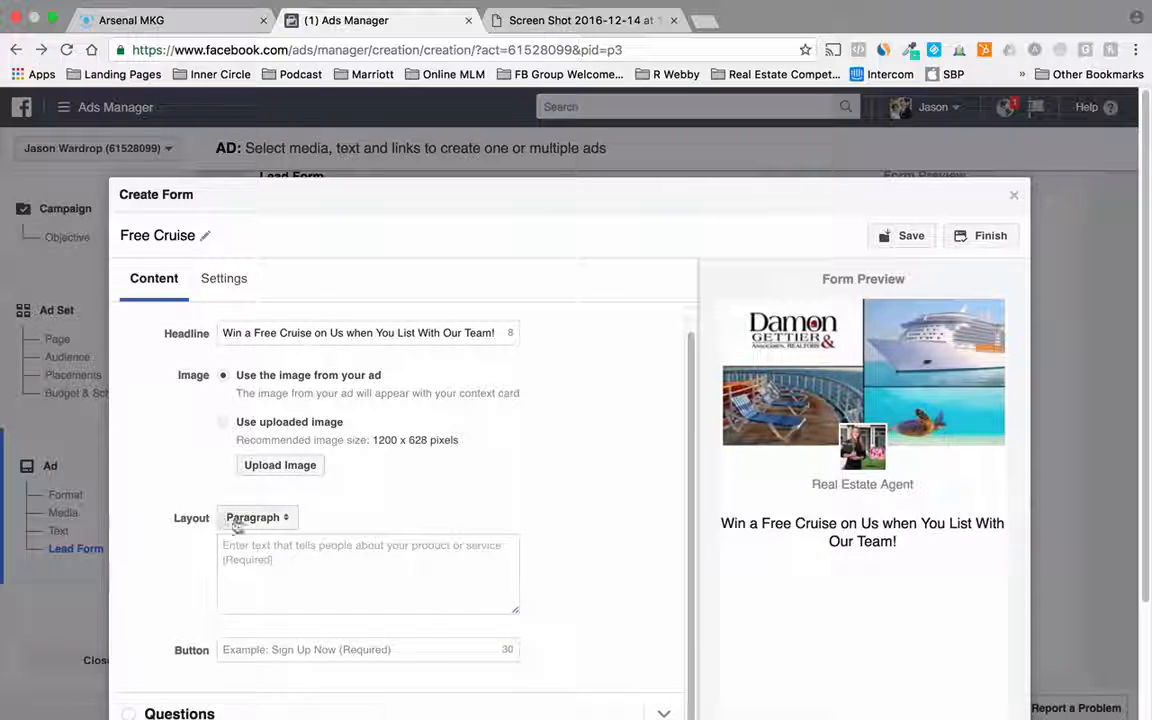
pyautogui.click(277, 522)
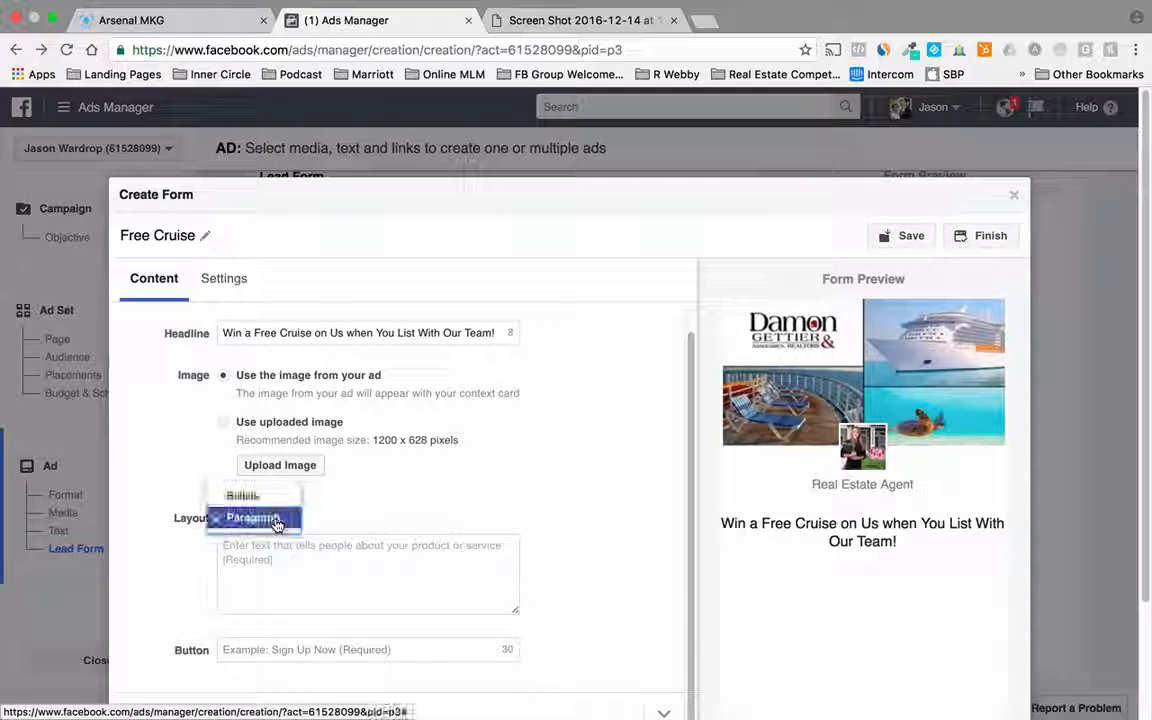
pyautogui.click(245, 497)
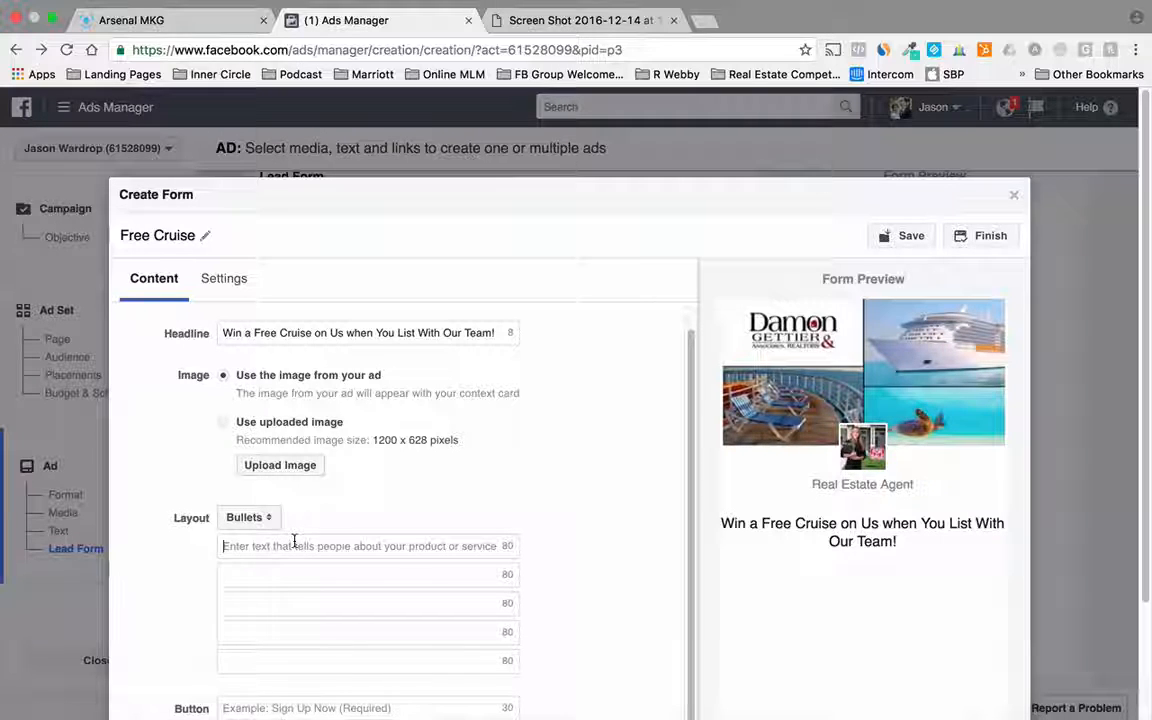
# - Set the welcome screen's button text to "Win Your Cruise!"
pyautogui.scroll(-2, 213, 555)
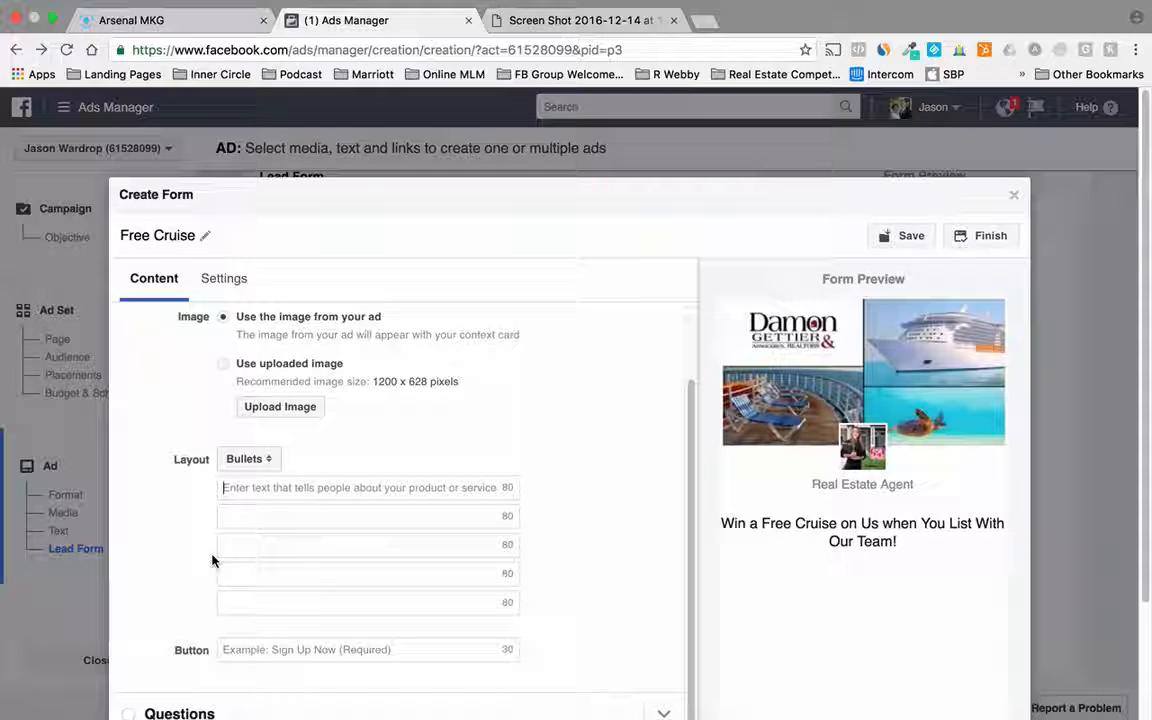
pyautogui.scroll(-4, 211, 558)
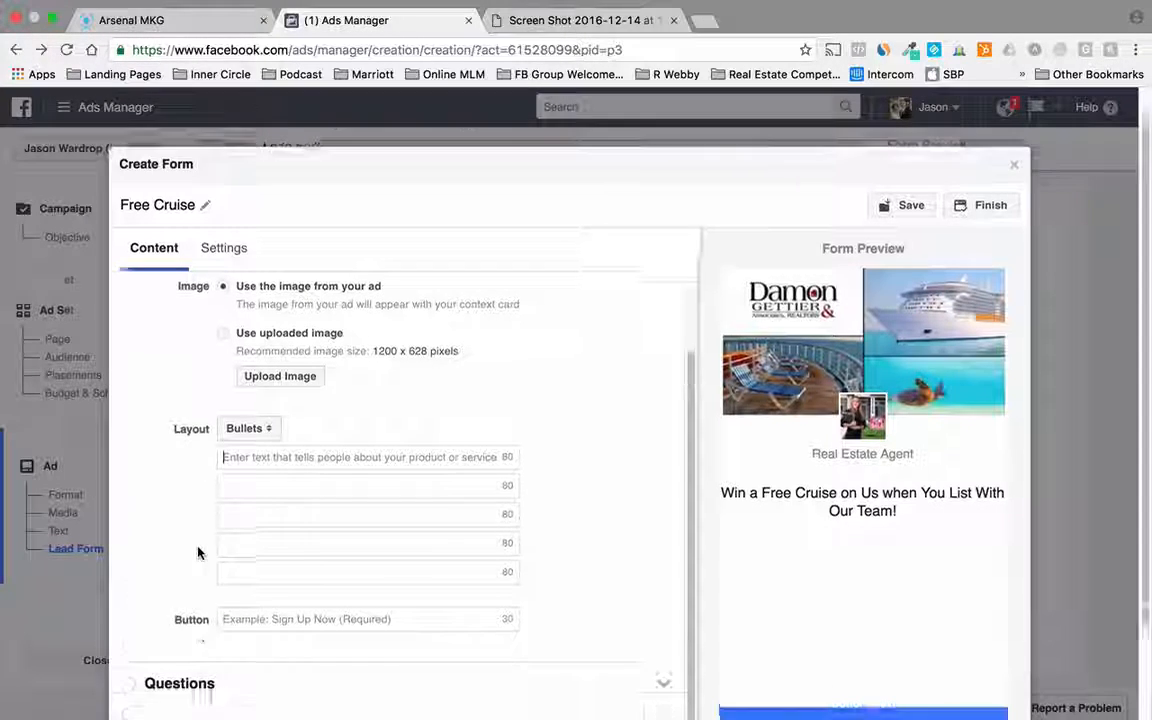
pyautogui.click(292, 541)
pyautogui.write('Win')
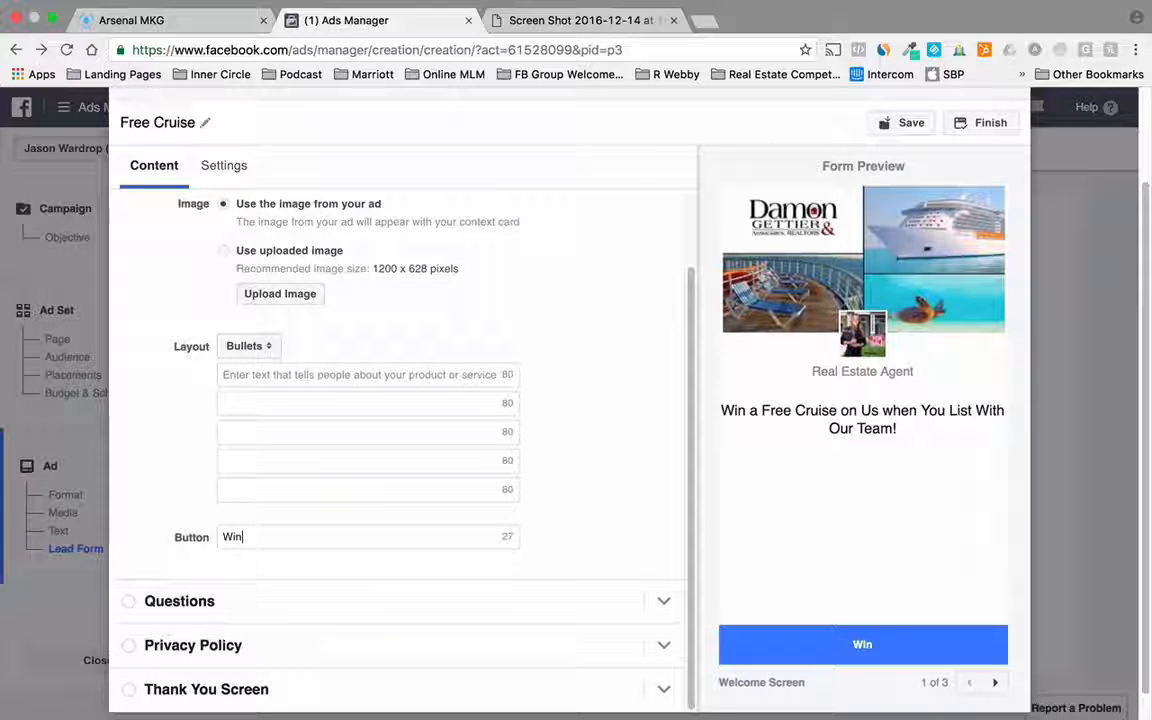
pyautogui.write(' Your Cruise!')
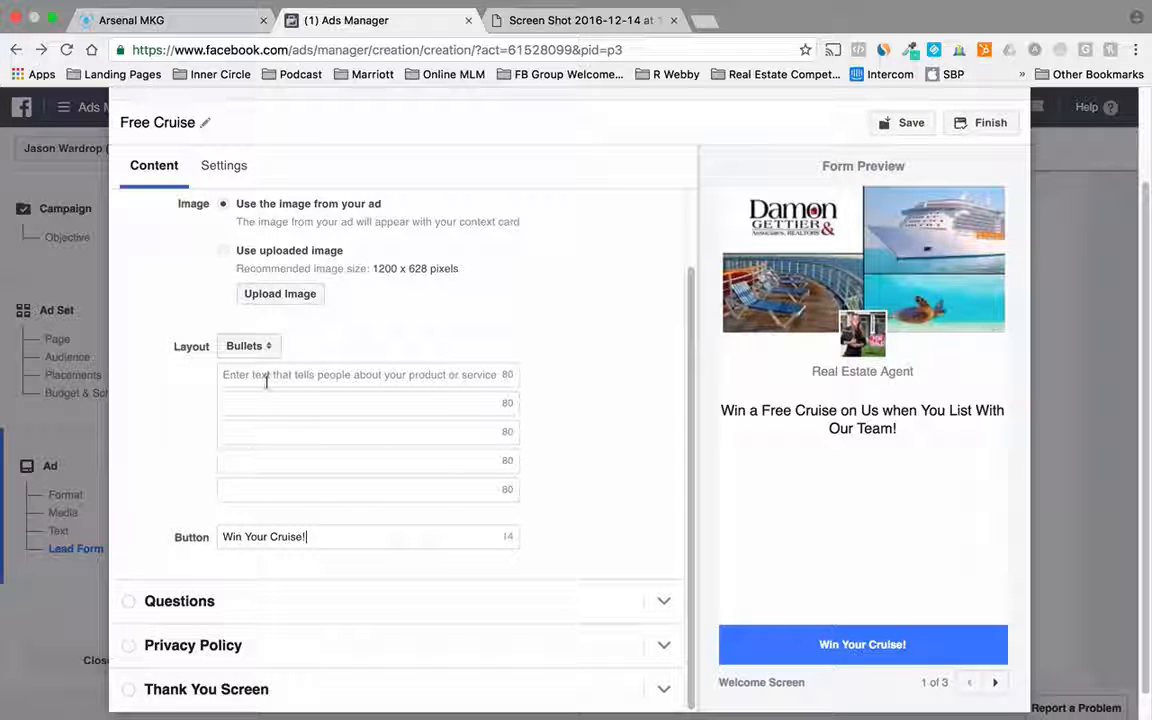
# - Show all user information options for the form's questions and deselect Full name and Email
pyautogui.click(665, 603)
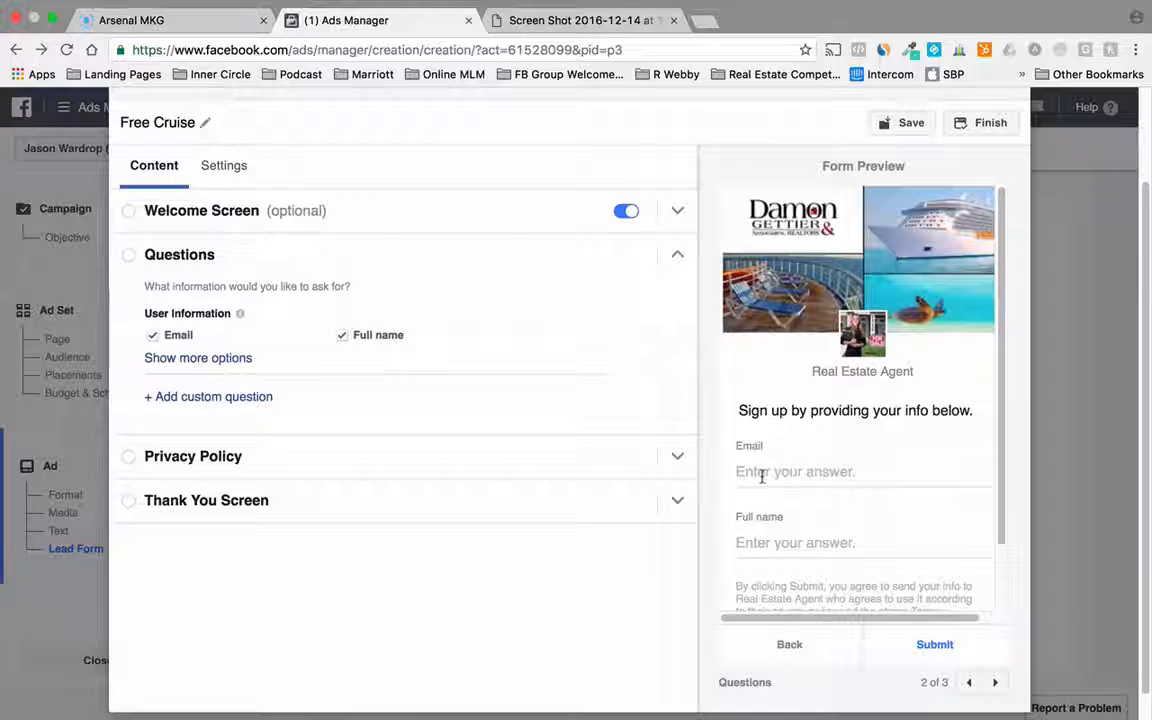
pyautogui.click(181, 362)
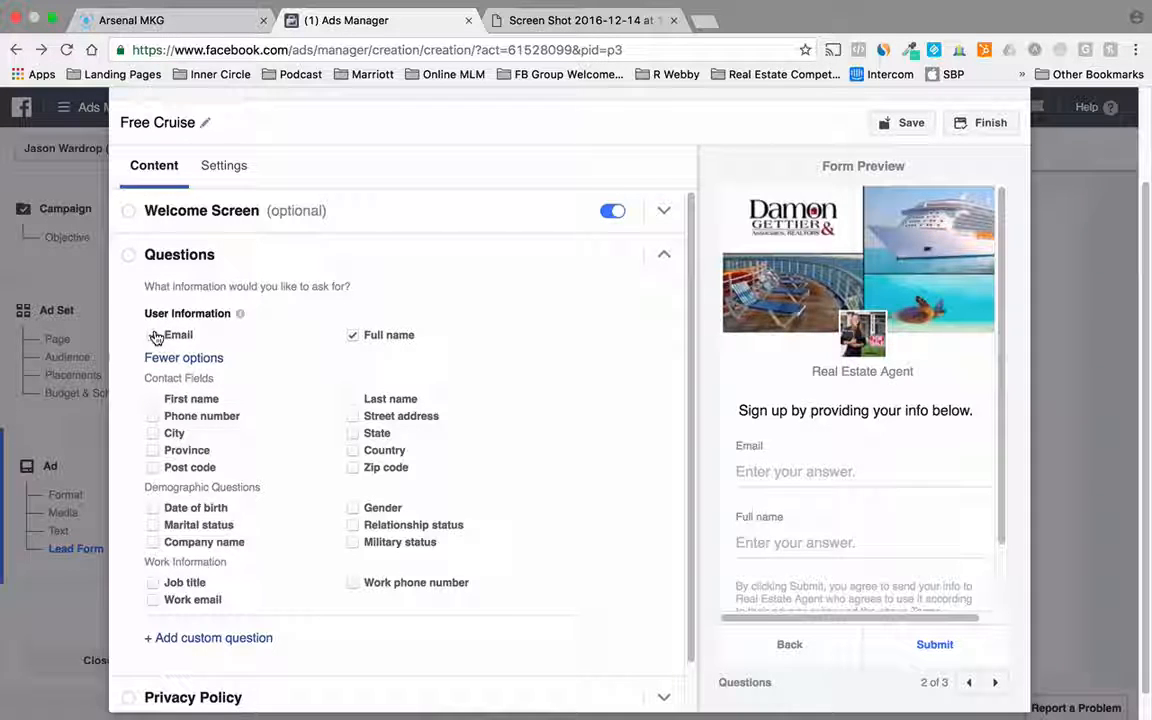
pyautogui.click(355, 337)
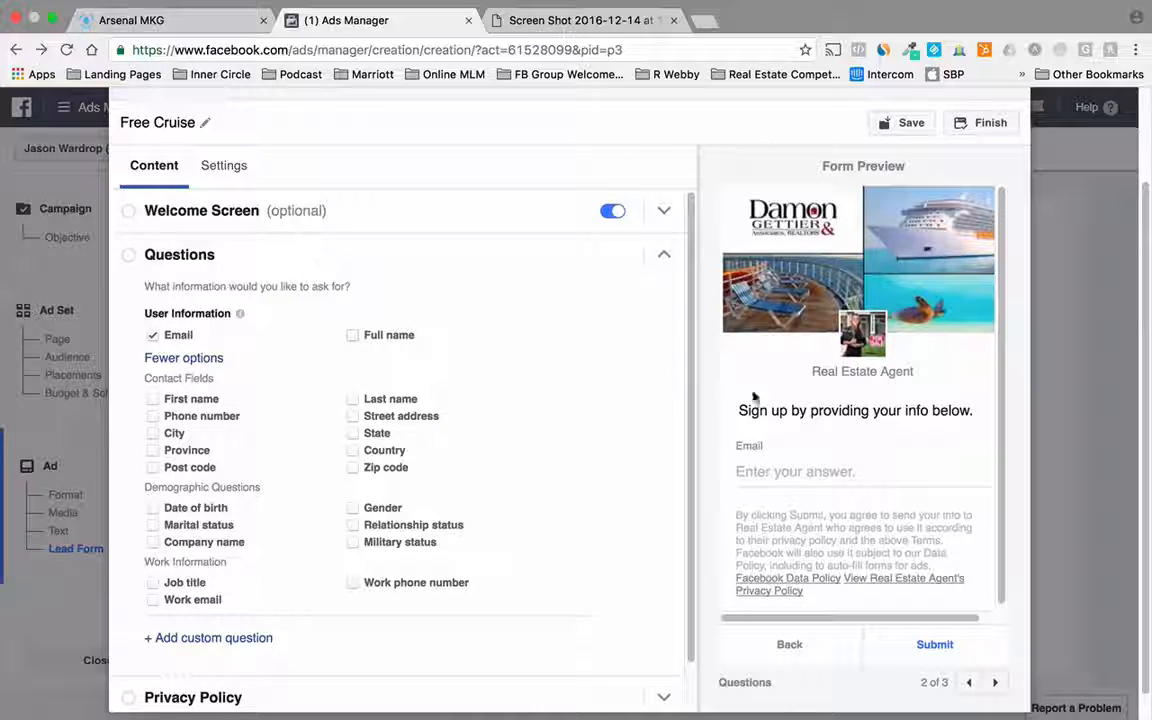
pyautogui.click(153, 336)
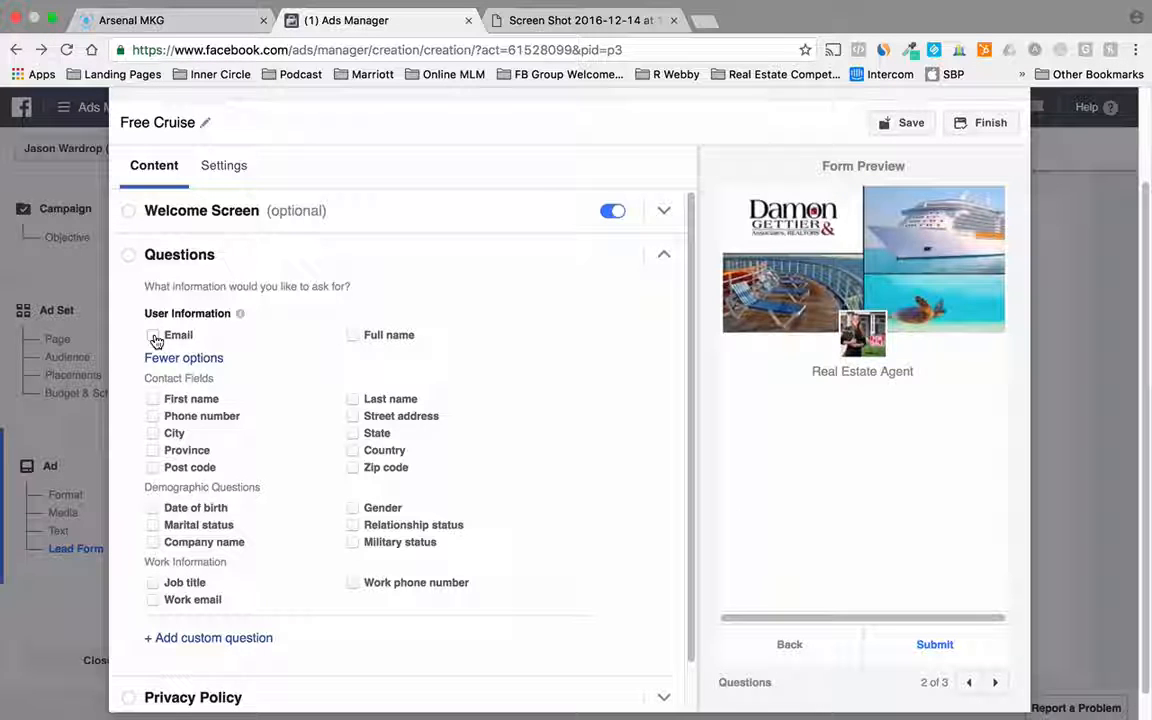
# - Request First name, Email and Phone number in the lead form and check their order in the preview
pyautogui.click(153, 402)
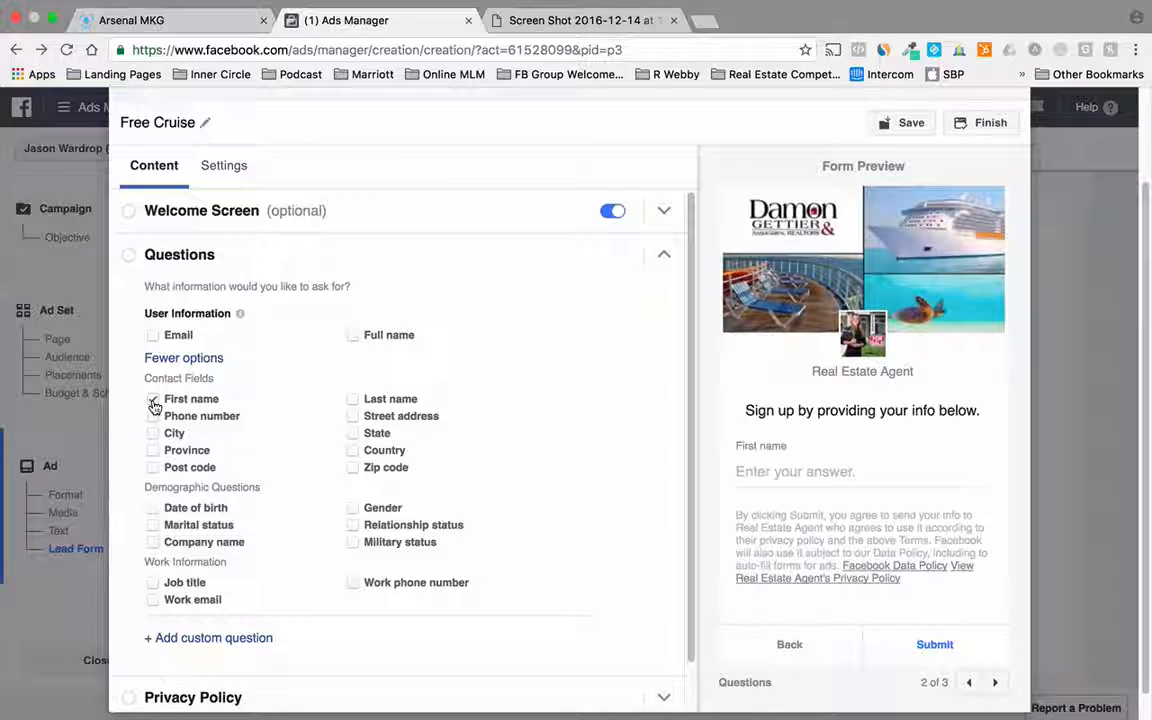
pyautogui.click(152, 337)
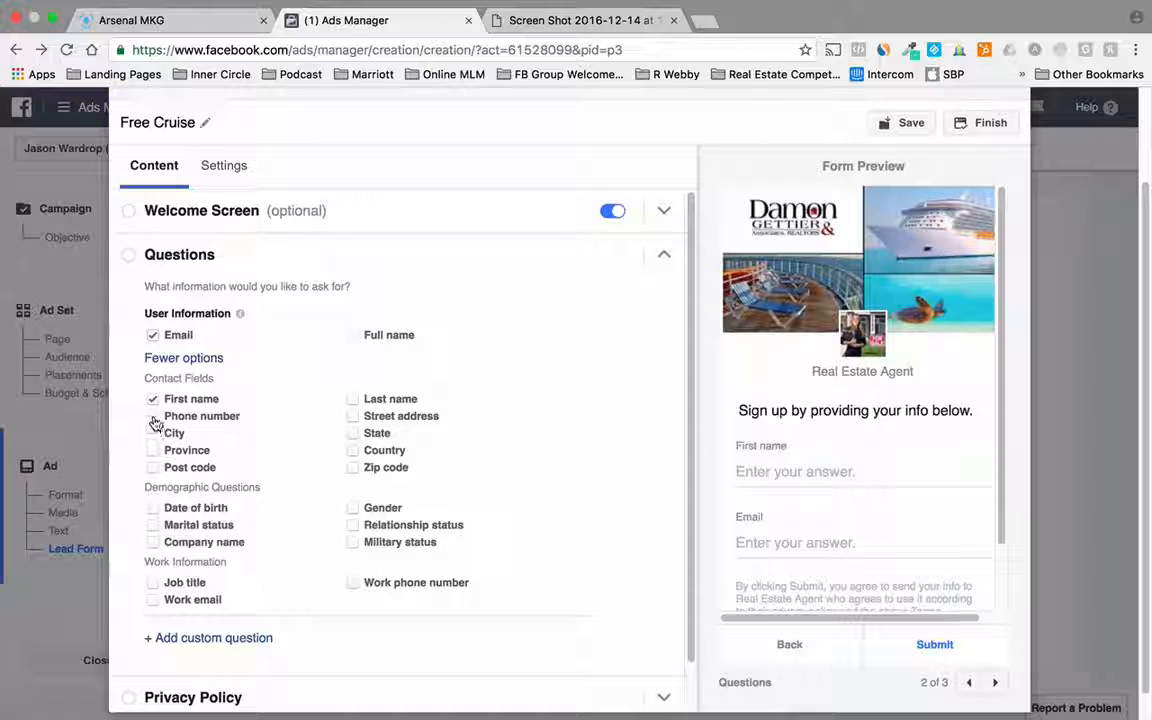
pyautogui.click(152, 416)
pyautogui.scroll(-2, 750, 460)
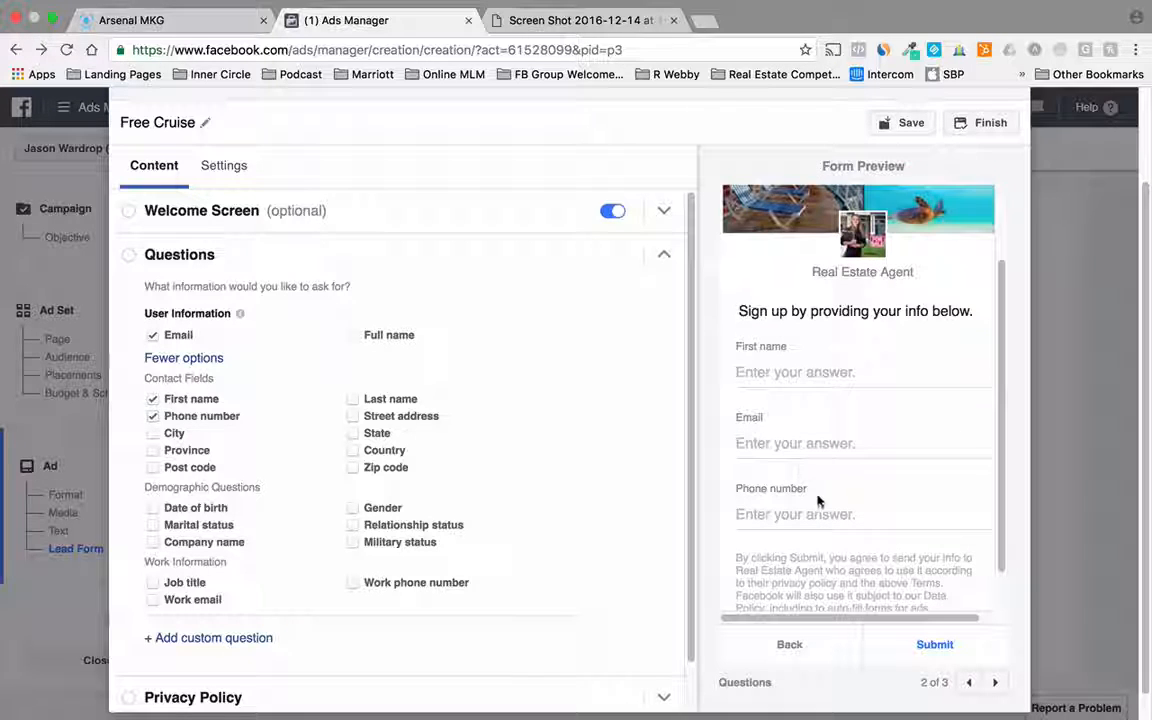
# - Clear the requested fields and add them back in the order Phone number, First name, Email, checking the form preview
pyautogui.click(153, 416)
pyautogui.click(152, 399)
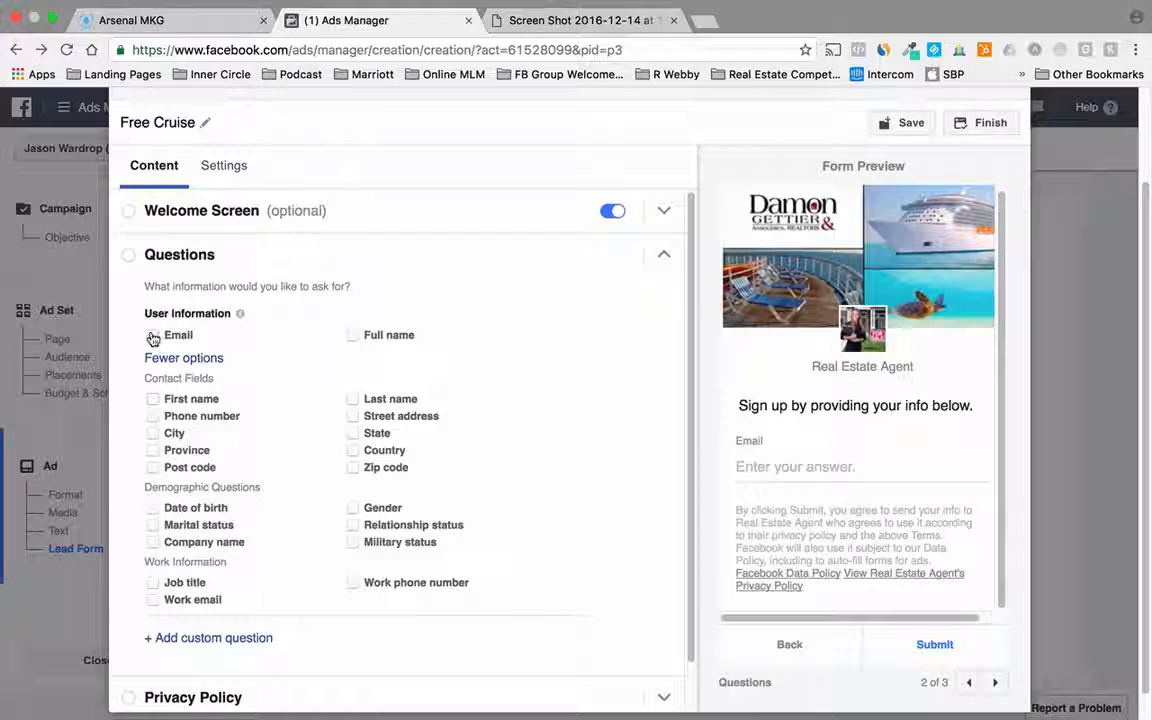
pyautogui.click(152, 335)
pyautogui.click(153, 416)
pyautogui.click(152, 399)
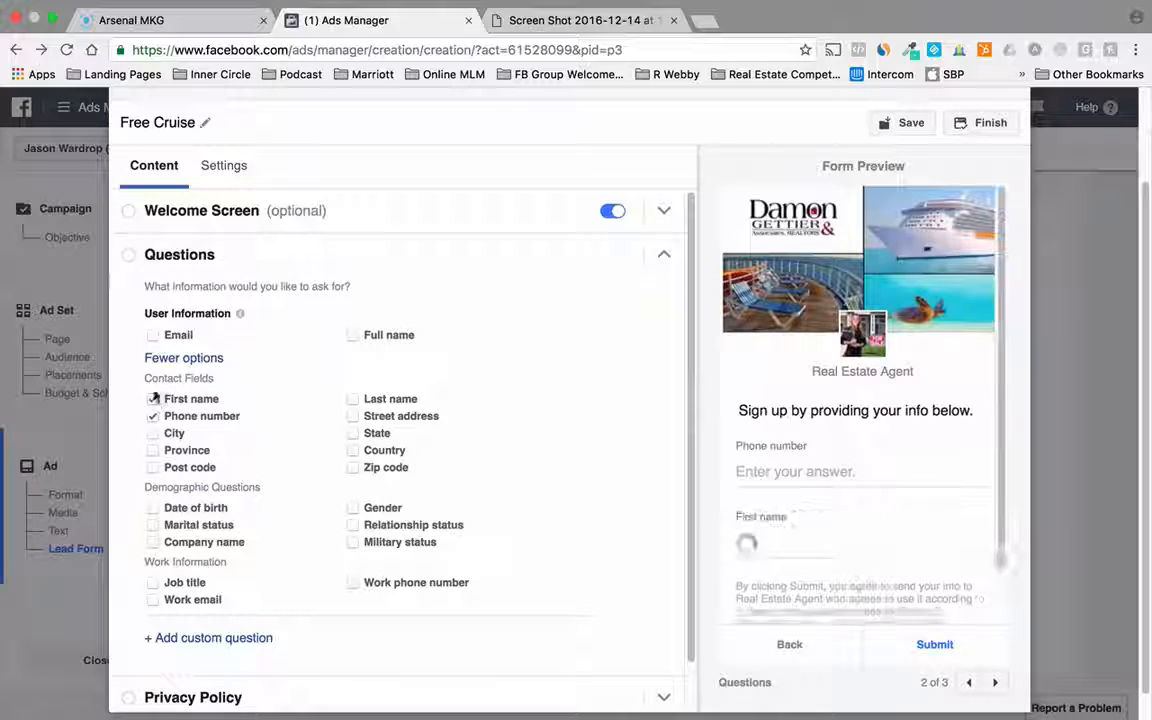
pyautogui.click(152, 336)
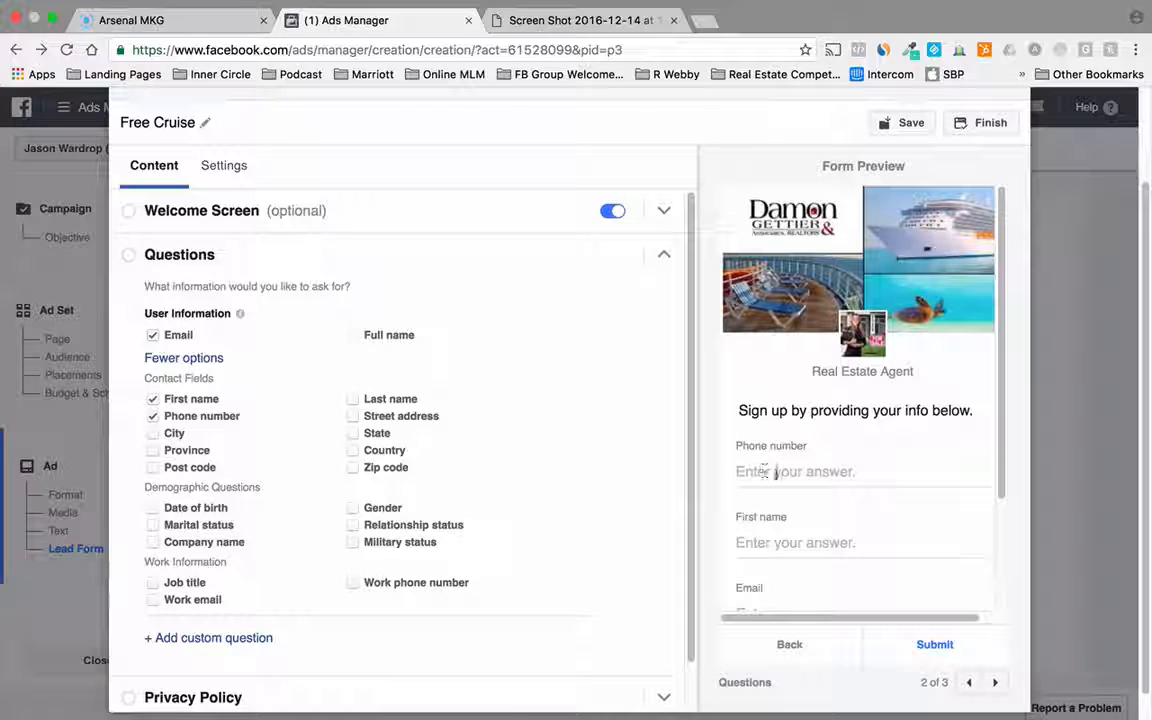
pyautogui.scroll(-1, 775, 470)
pyautogui.scroll(-1, 775, 470)
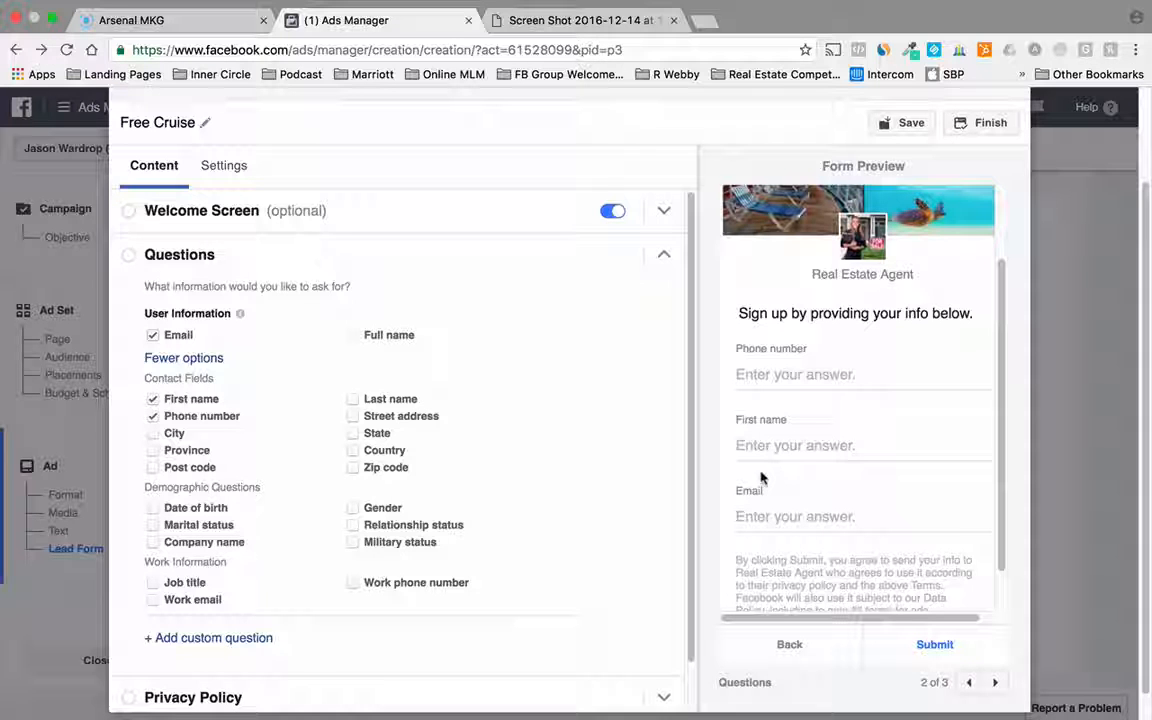
# - Clear the requested fields and add them back in the order First name, Email, Phone number, checking the form preview
pyautogui.click(153, 336)
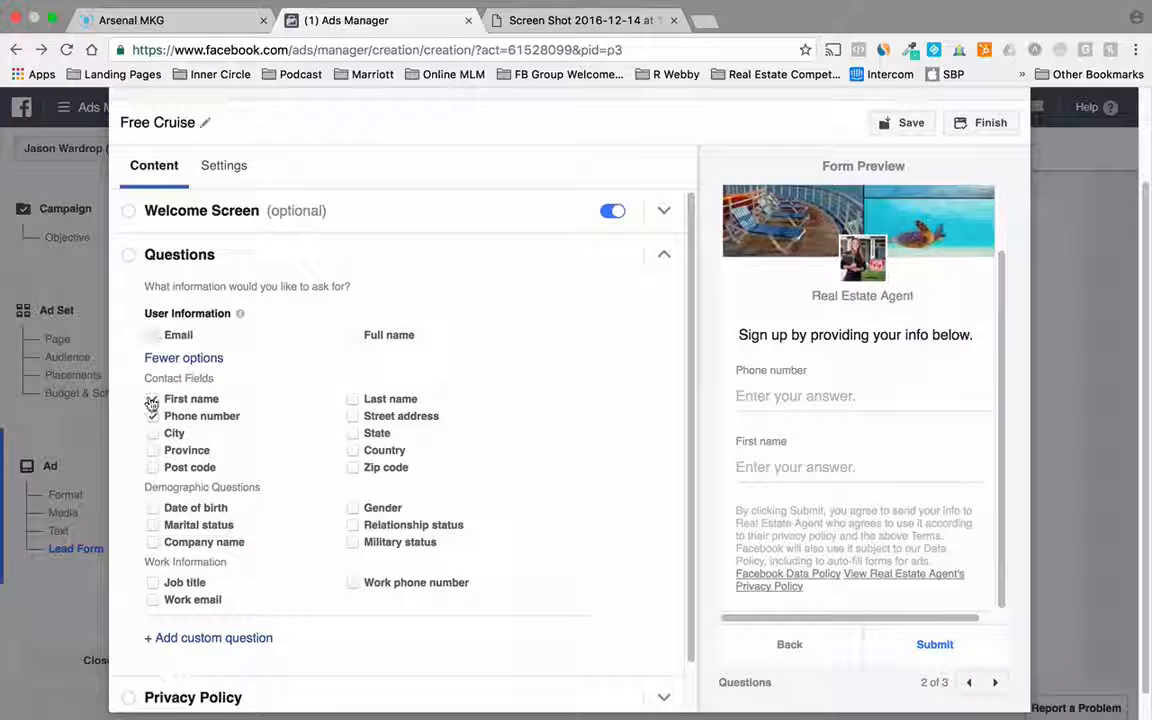
pyautogui.click(152, 399)
pyautogui.click(153, 416)
pyautogui.click(152, 400)
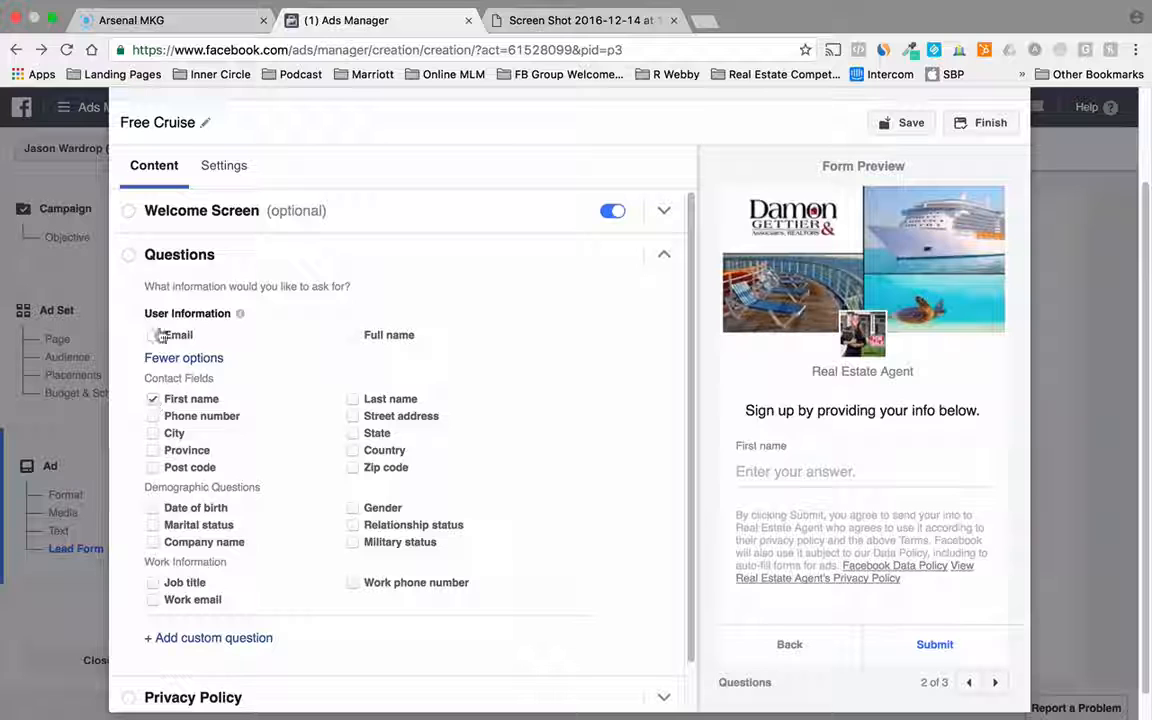
pyautogui.click(154, 334)
pyautogui.click(153, 416)
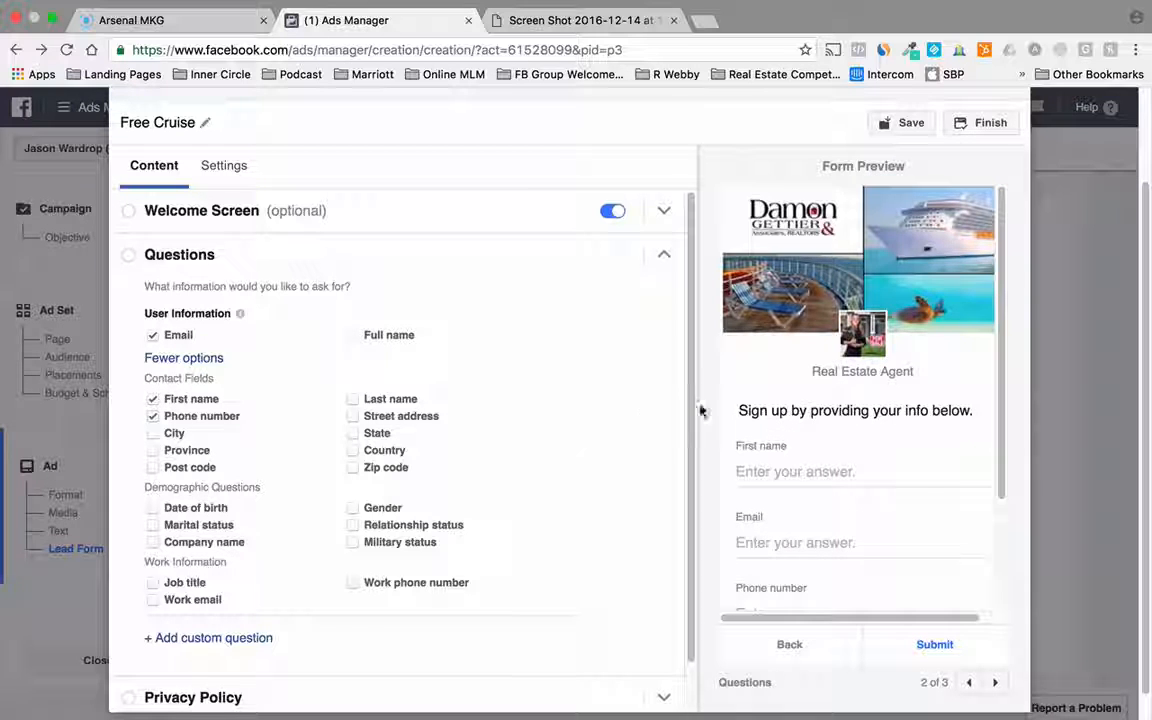
pyautogui.scroll(-3, 760, 404)
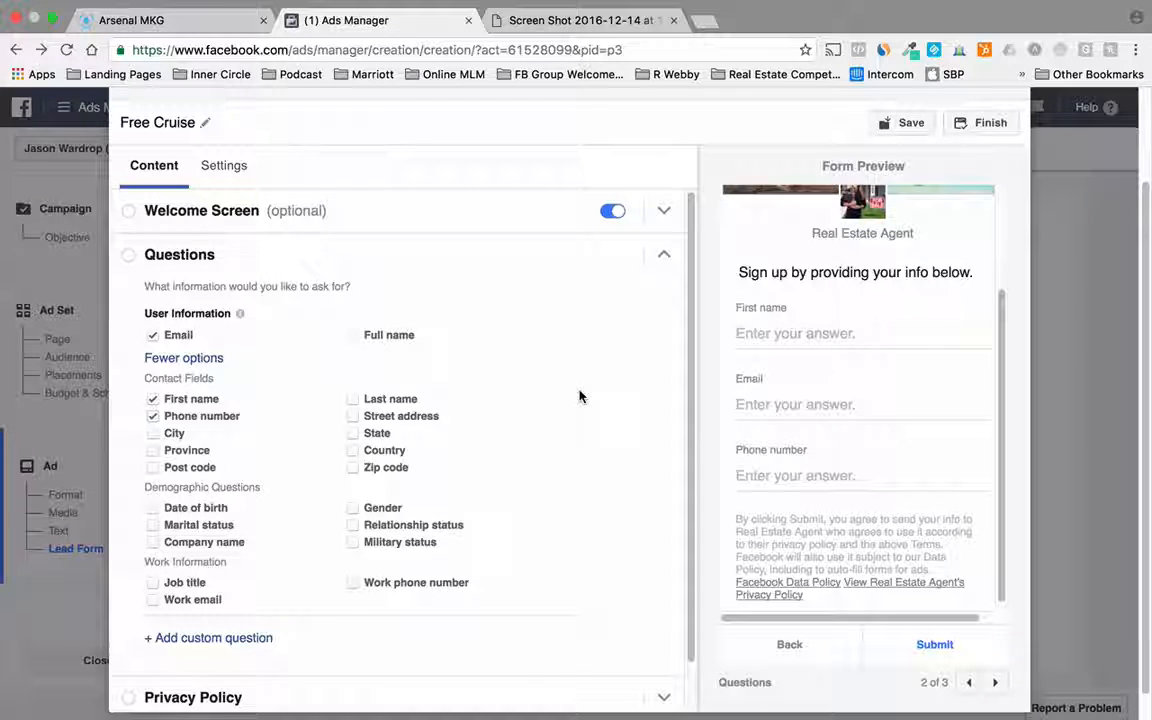
# - Set the form's privacy policy link text to "View Privacy Policy"
pyautogui.scroll(-2, 579, 397)
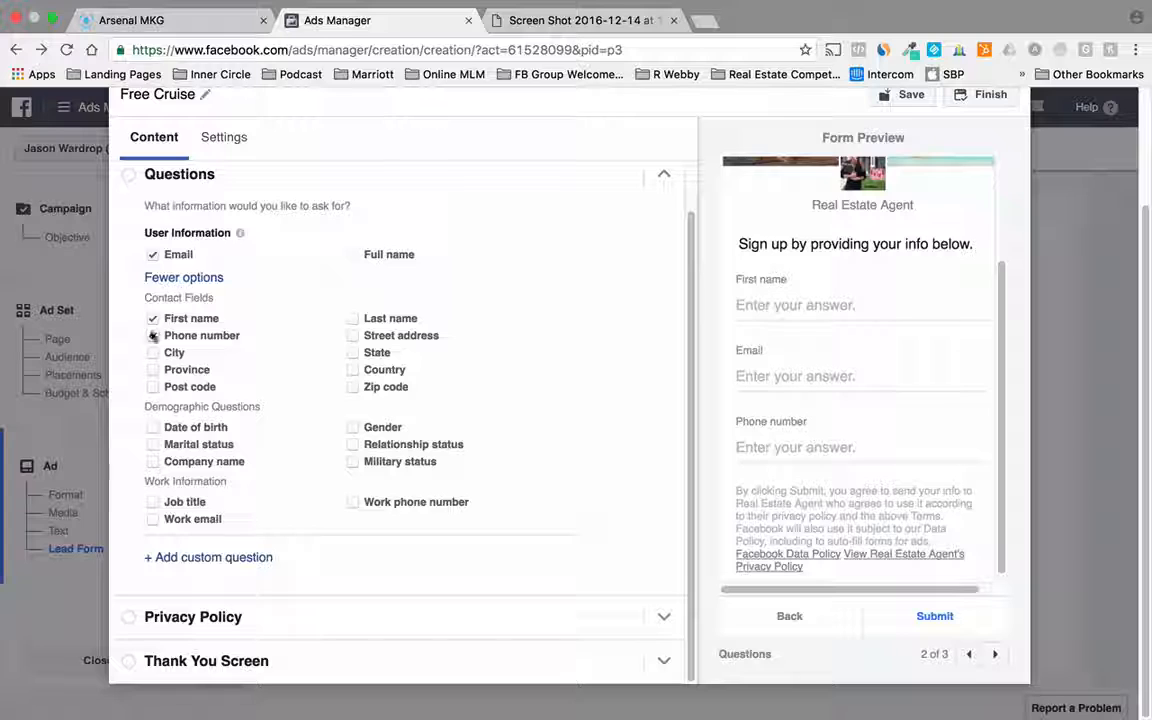
pyautogui.click(666, 620)
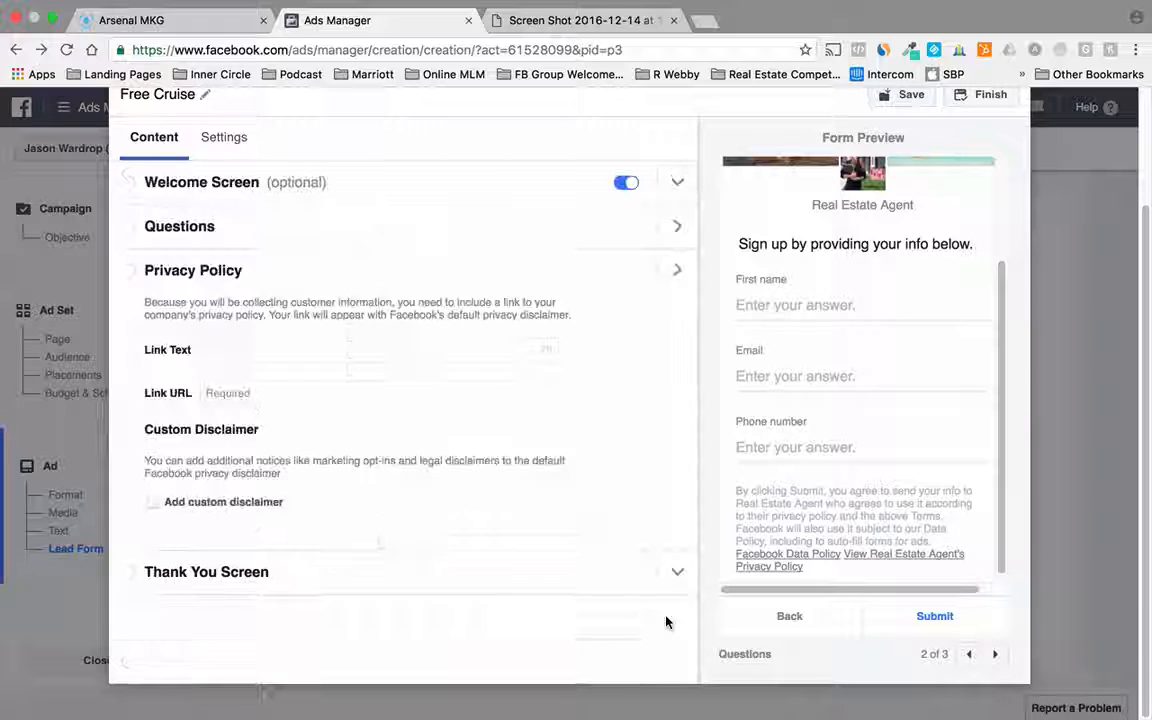
pyautogui.click(328, 347)
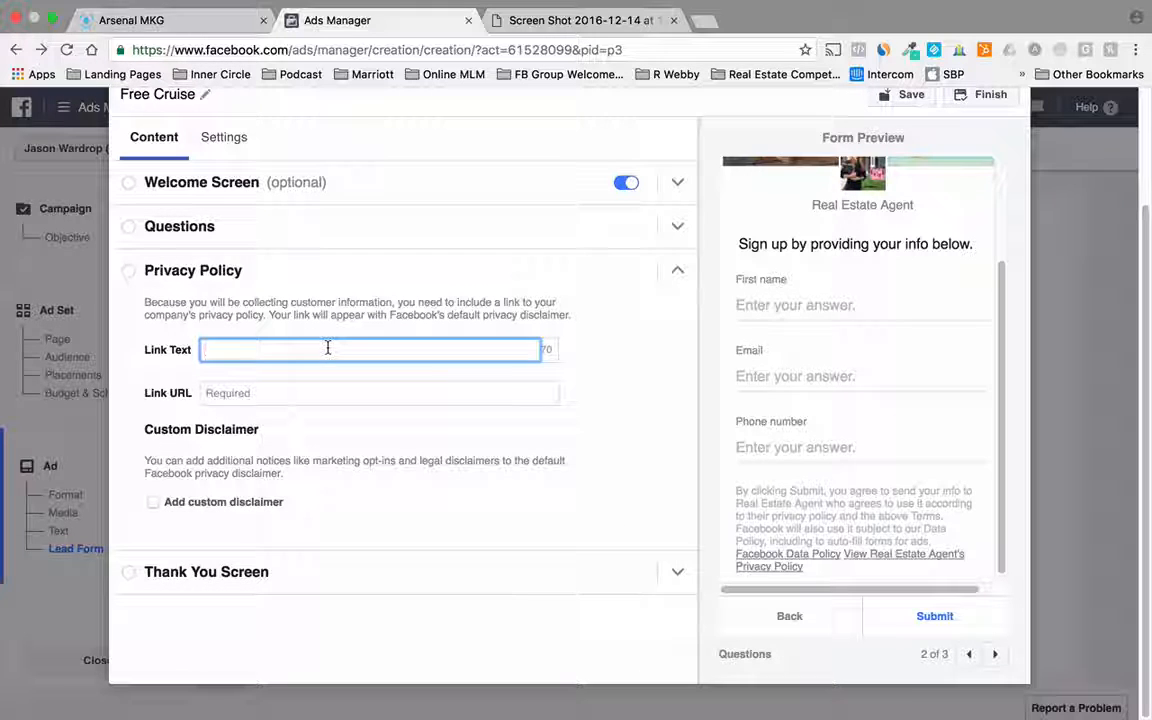
pyautogui.write('View pric')
pyautogui.press('BackSpace')
pyautogui.press('BackSpace')
pyautogui.press('BackSpace')
pyautogui.press('BackSpace')
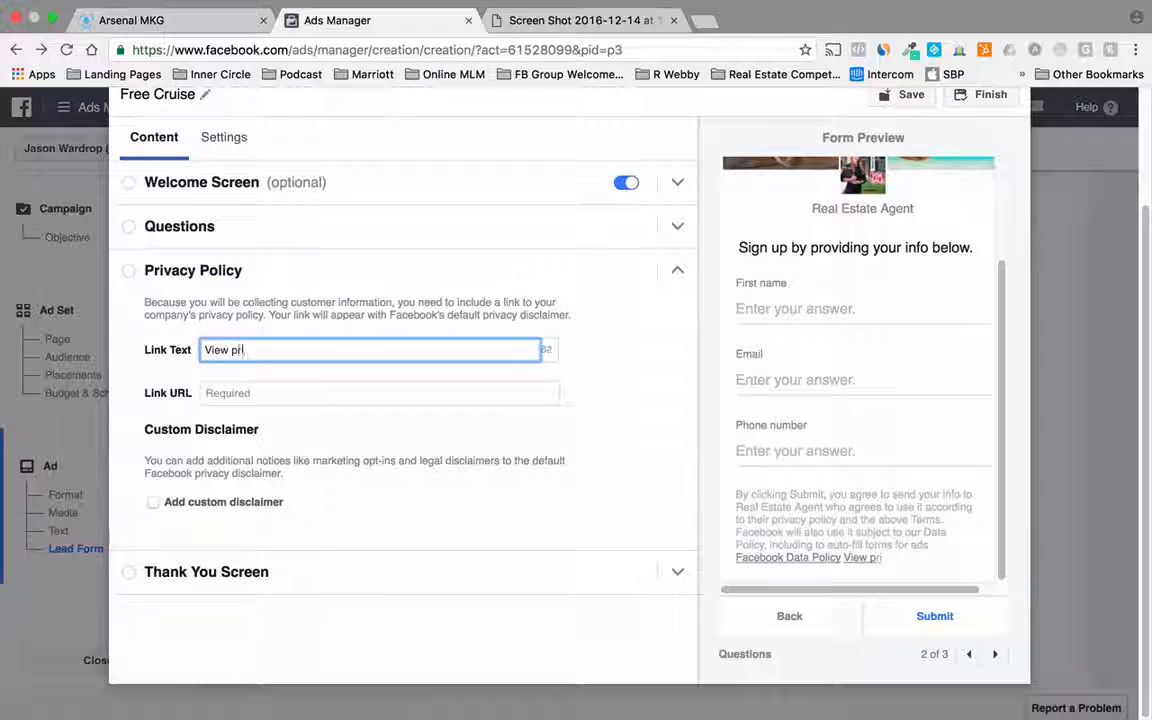
pyautogui.write('Privacy Policy')
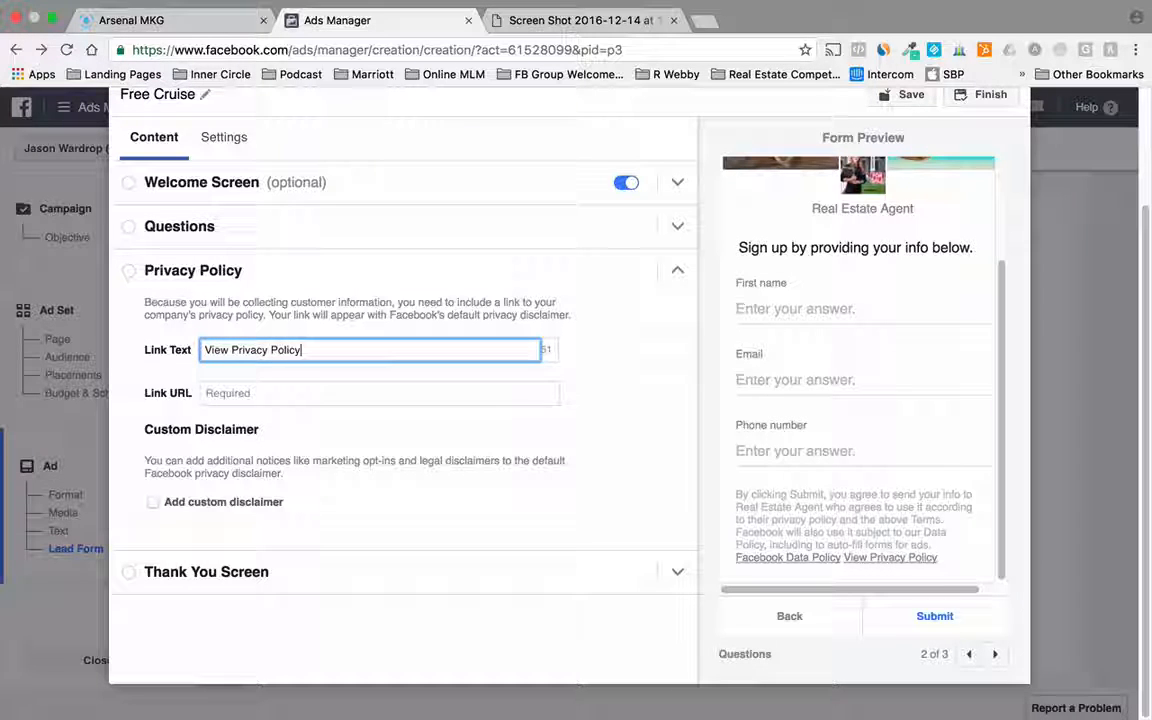
# - Set the privacy policy's link URL to www2.arsenalmkg.com/privacy
pyautogui.press('Tab')
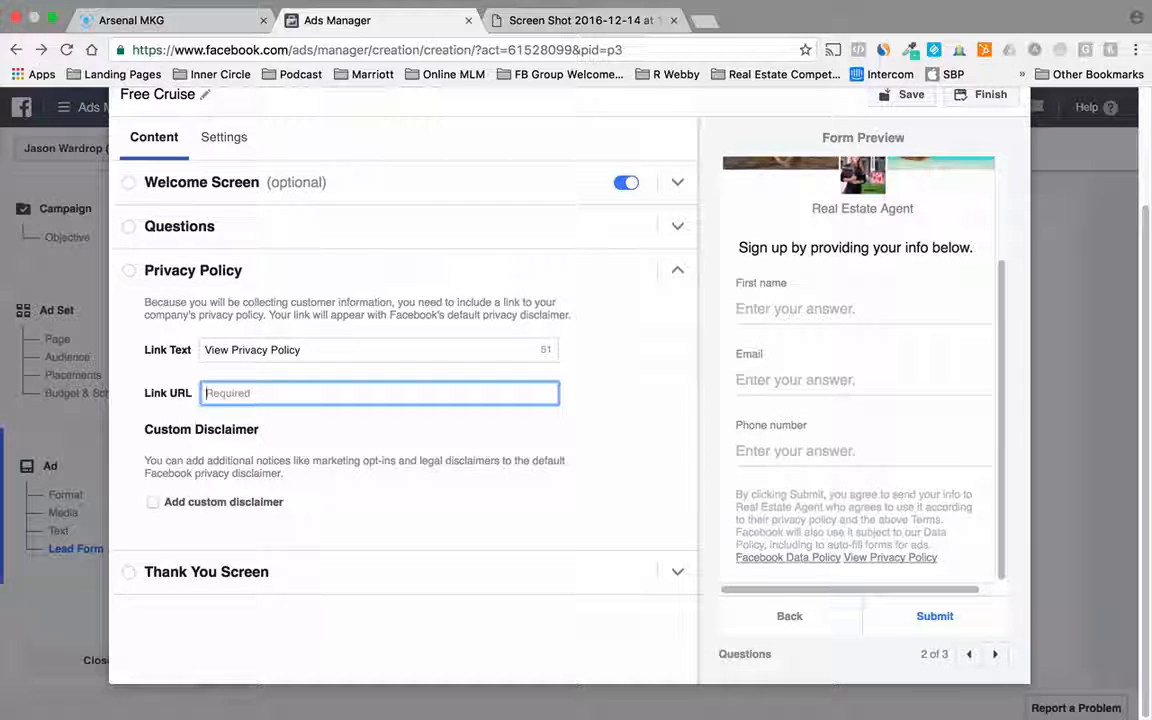
pyautogui.write('ww')
pyautogui.write('w2.ar')
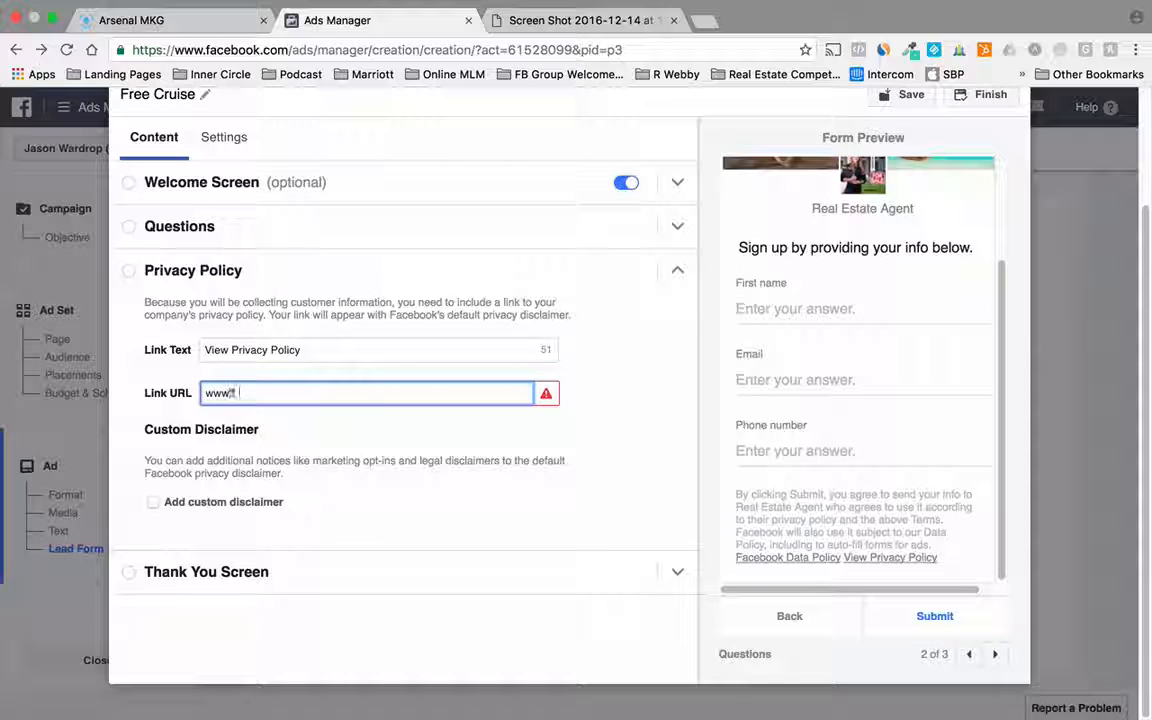
pyautogui.write('snealmkg.')
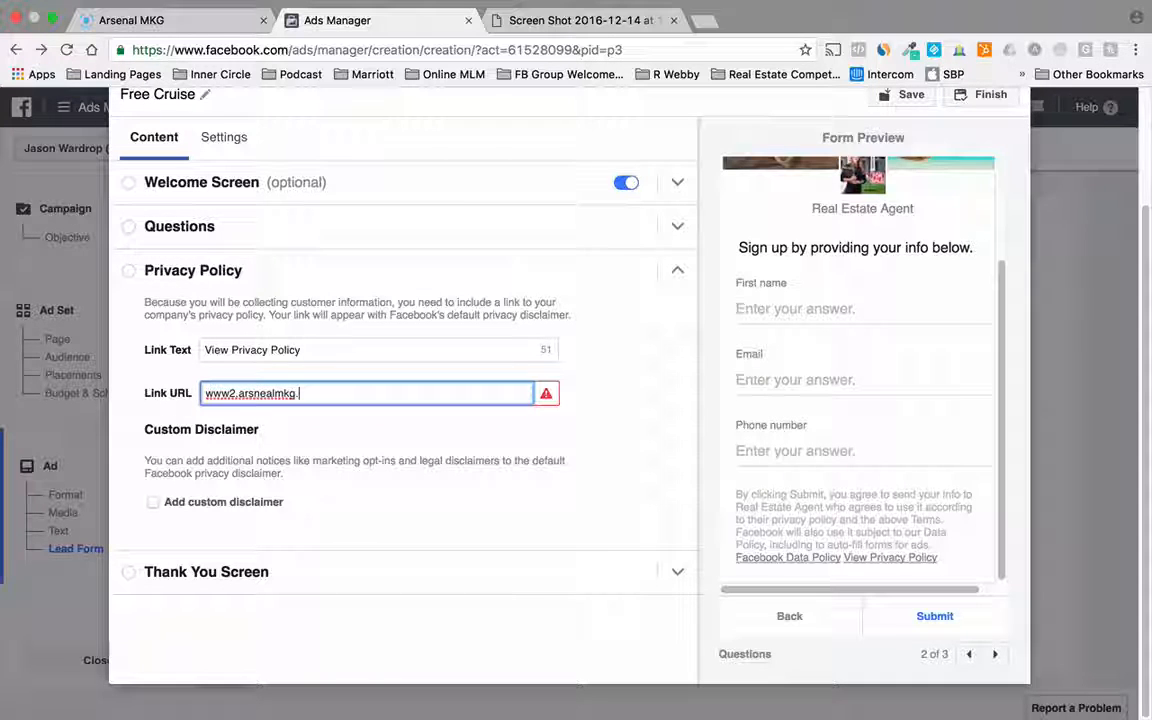
pyautogui.write('com/privacy')
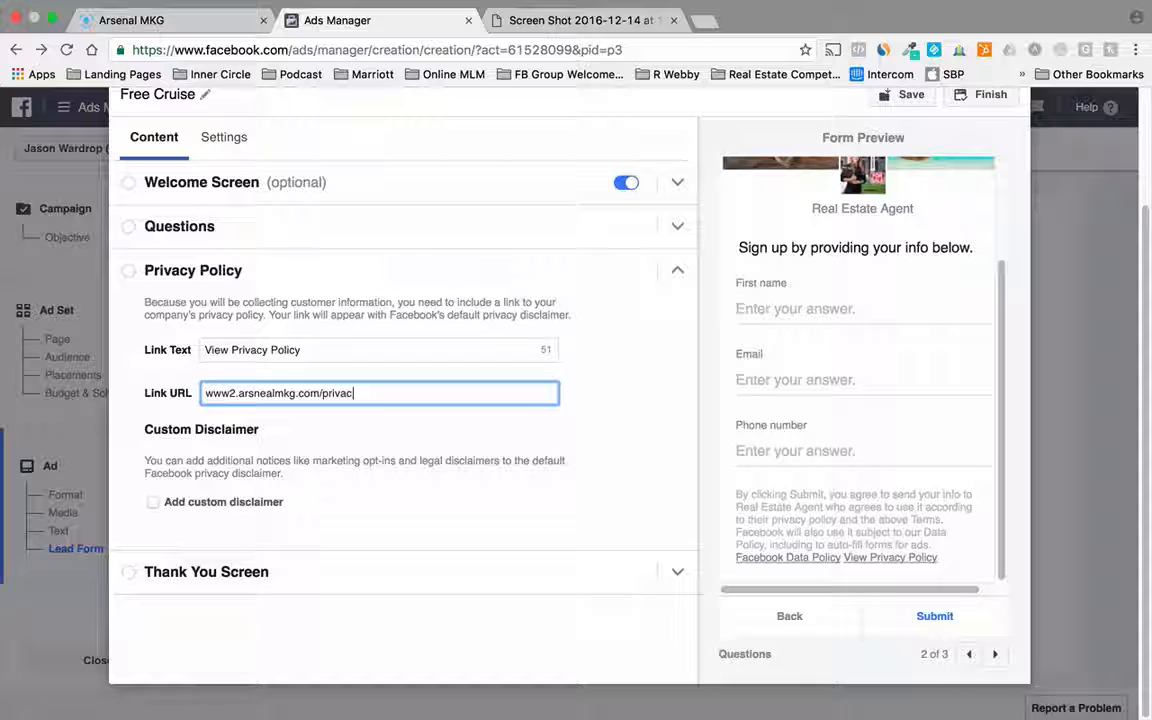
pyautogui.click(266, 392)
pyautogui.press('BackSpace')
pyautogui.press('BackSpace')
pyautogui.write('en')
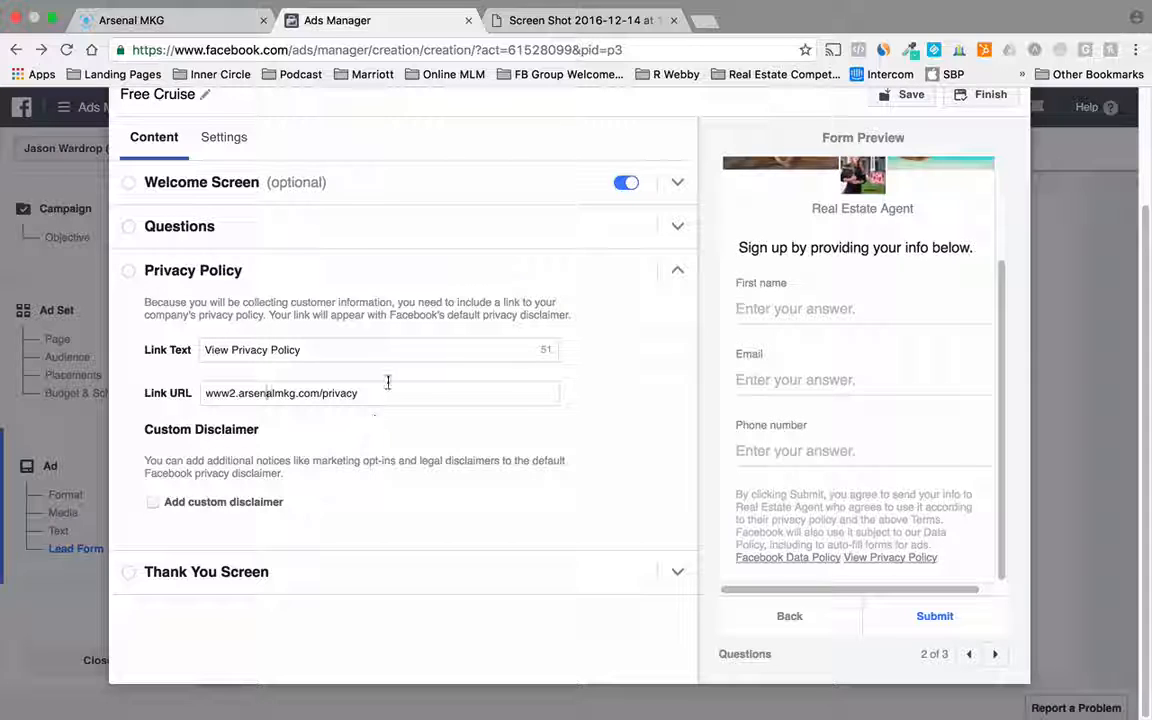
pyautogui.click(679, 574)
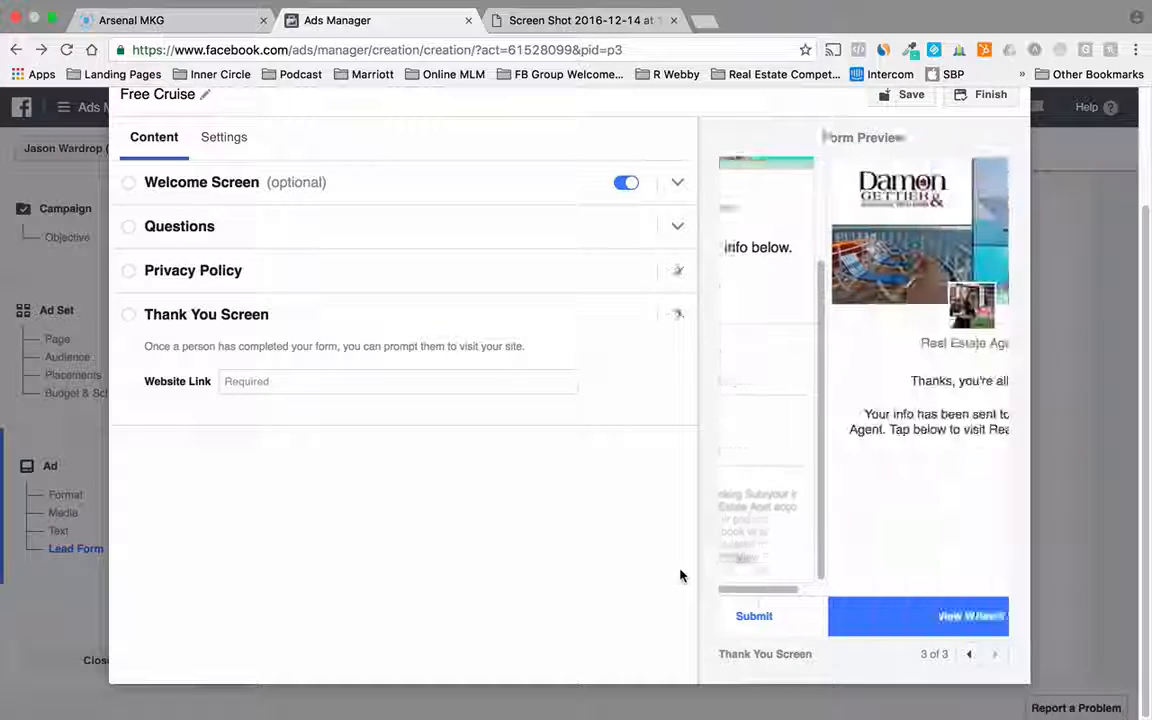
pyautogui.click(312, 379)
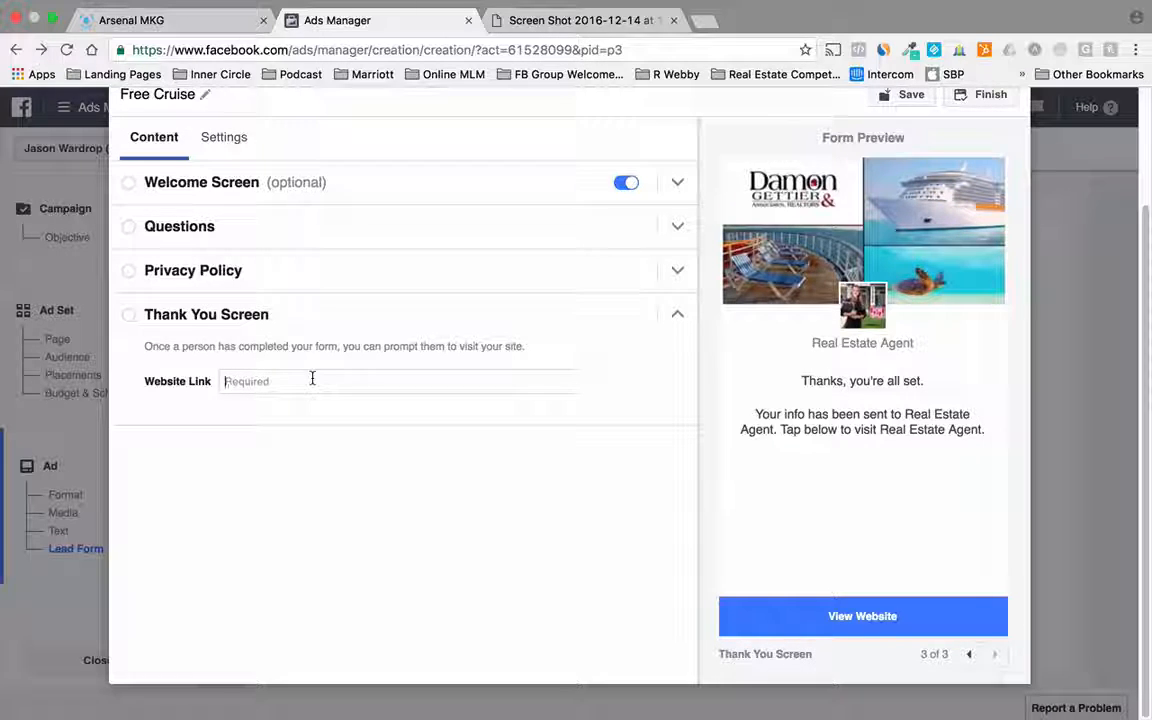
pyautogui.write('w')
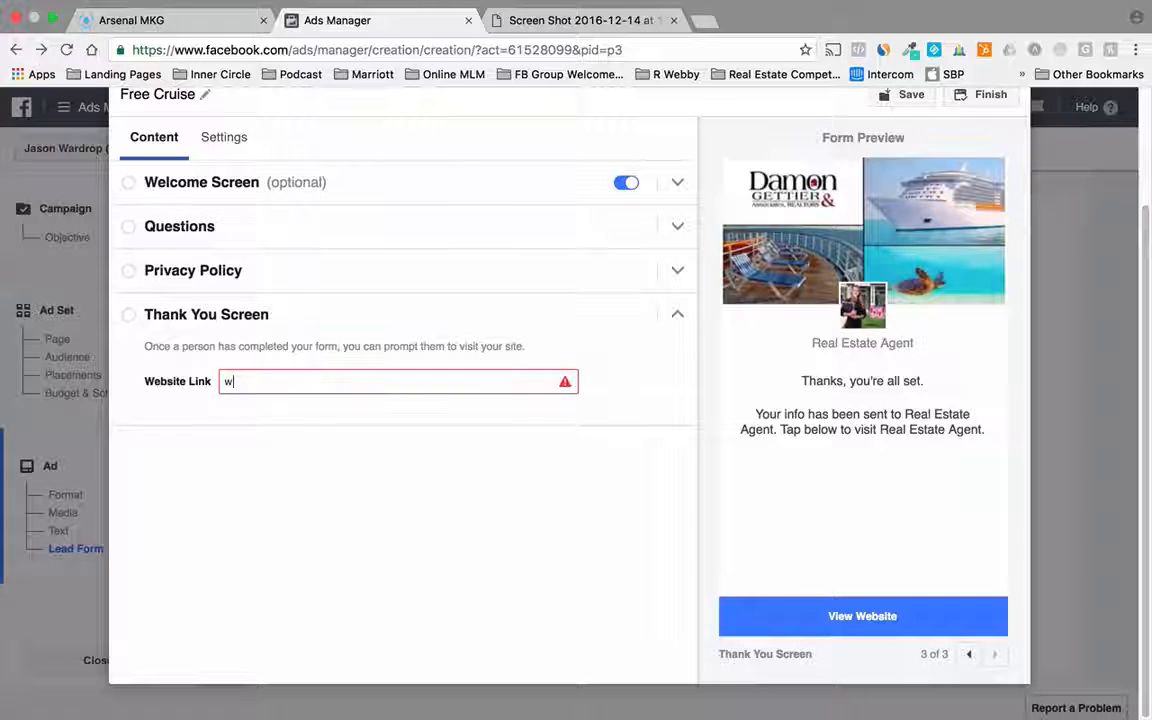
pyautogui.write('ww.yoursite.com')
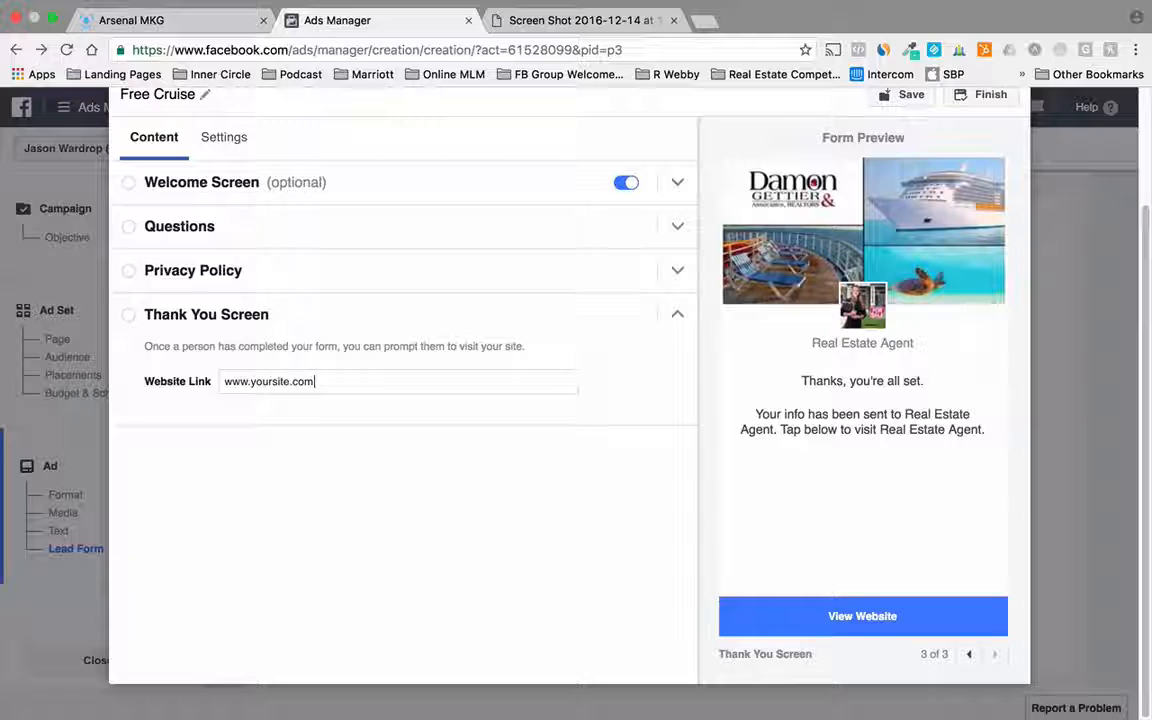
pyautogui.click(224, 381)
pyautogui.write('htt')
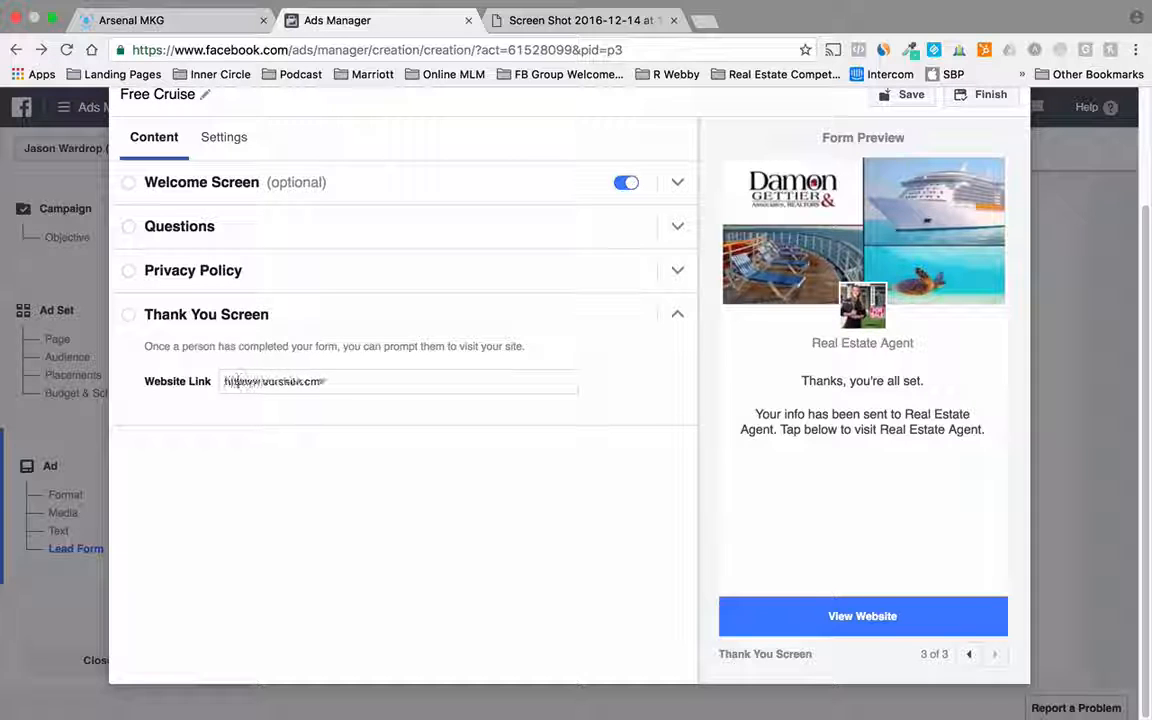
pyautogui.write('p://www.yoursite.com')
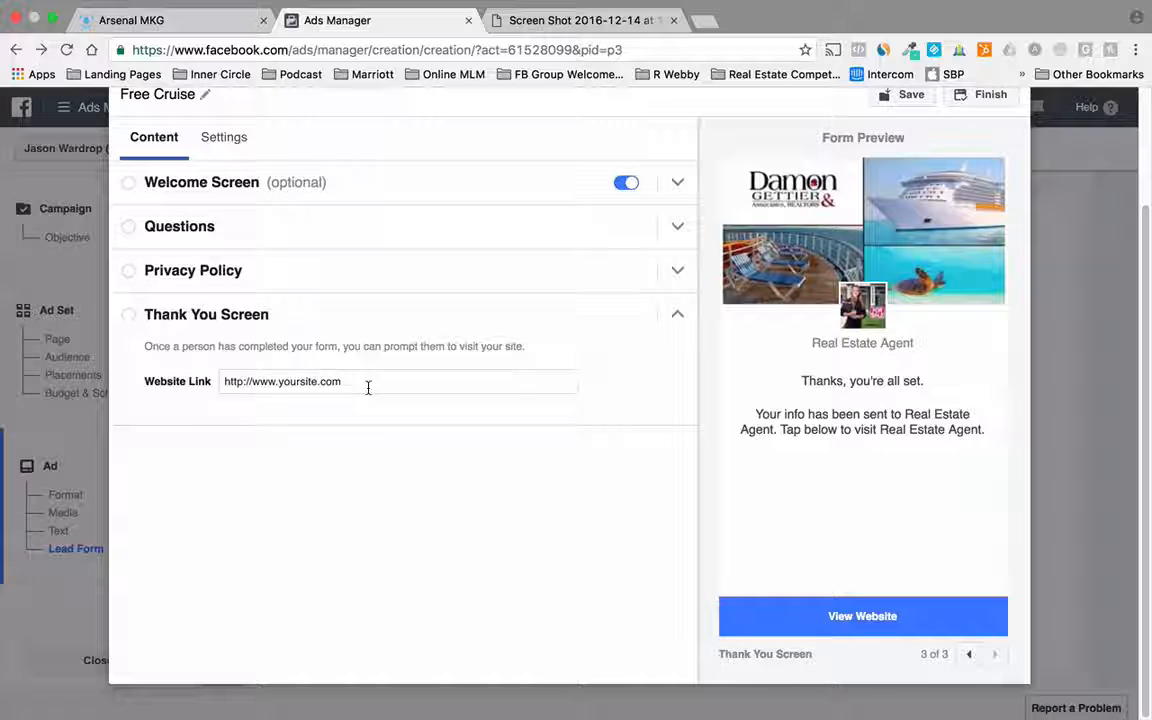
# - Open the Google home page in a new browser tab and copy its address
pyautogui.click(702, 20)
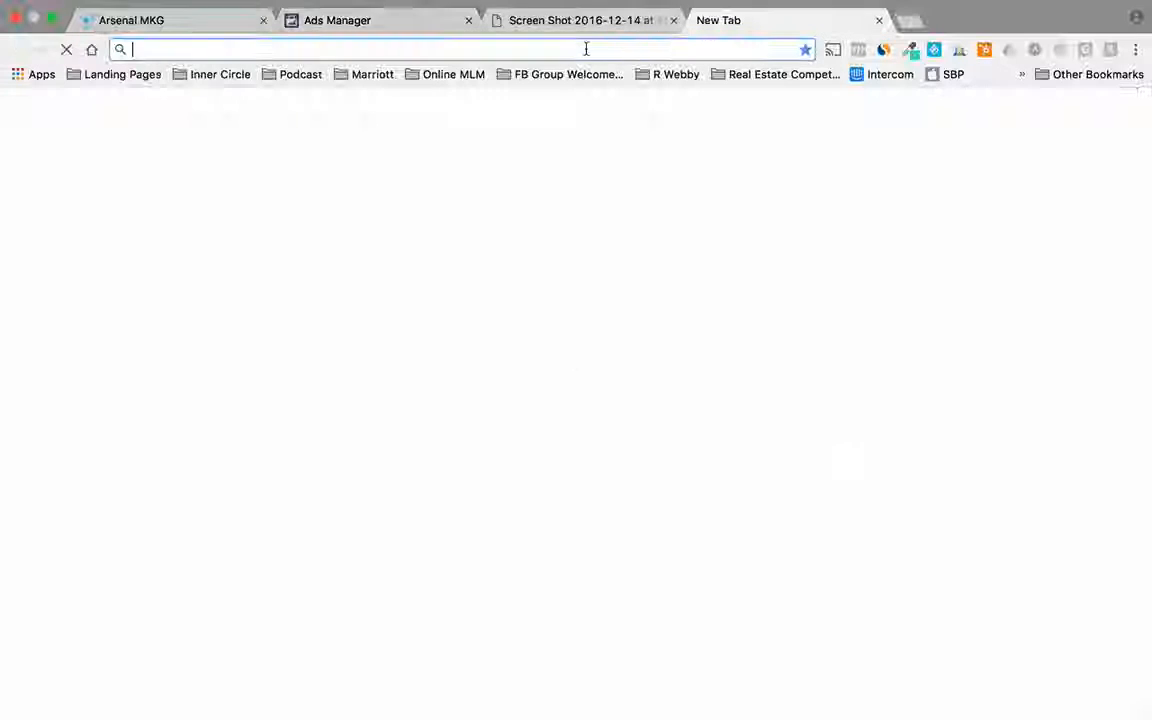
pyautogui.write('gog')
pyautogui.press('BackSpace')
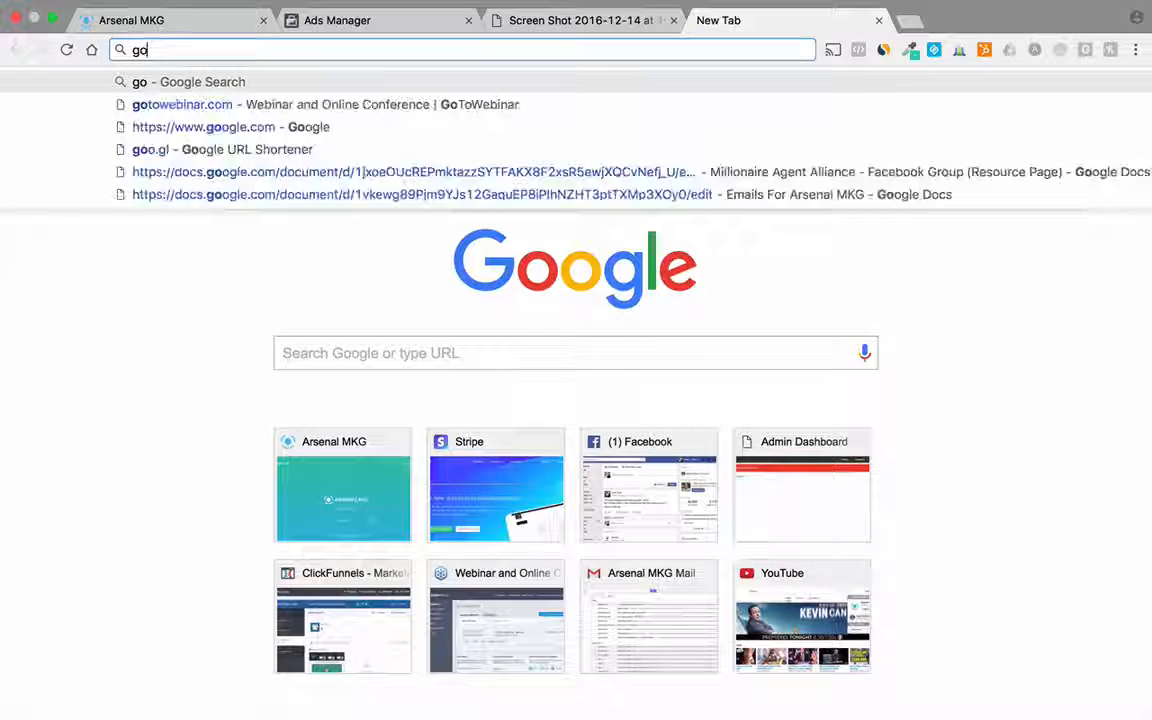
pyautogui.press('Down')
pyautogui.press('Down')
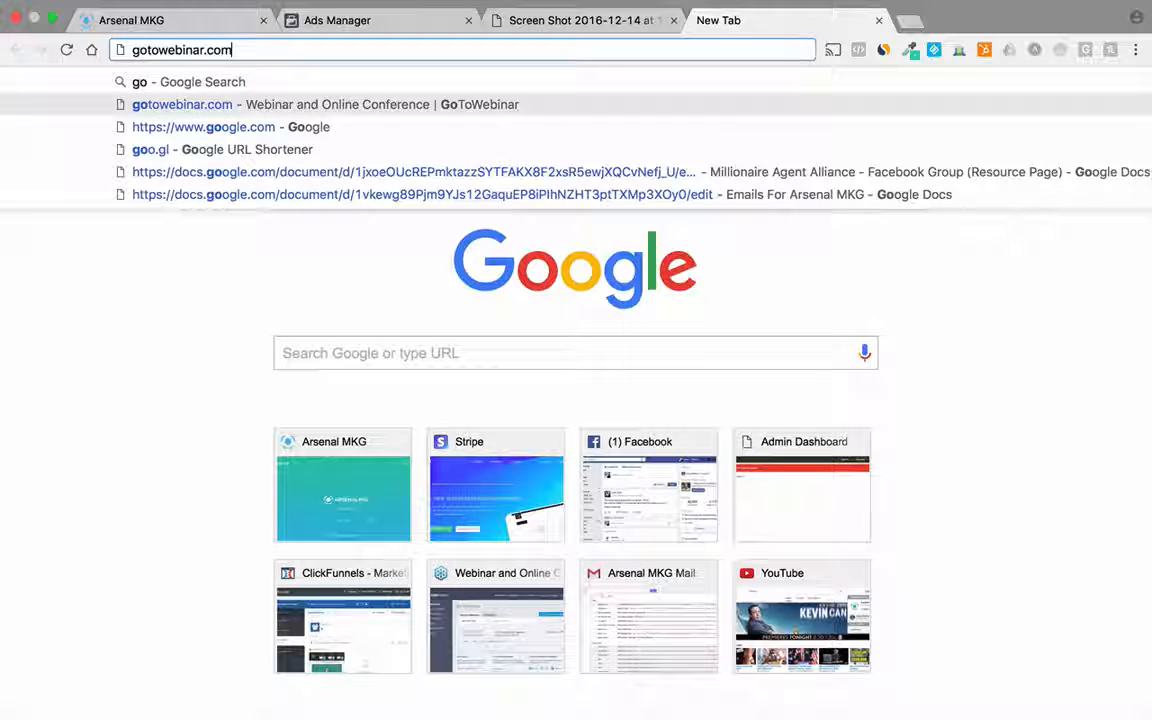
pyautogui.press('Return')
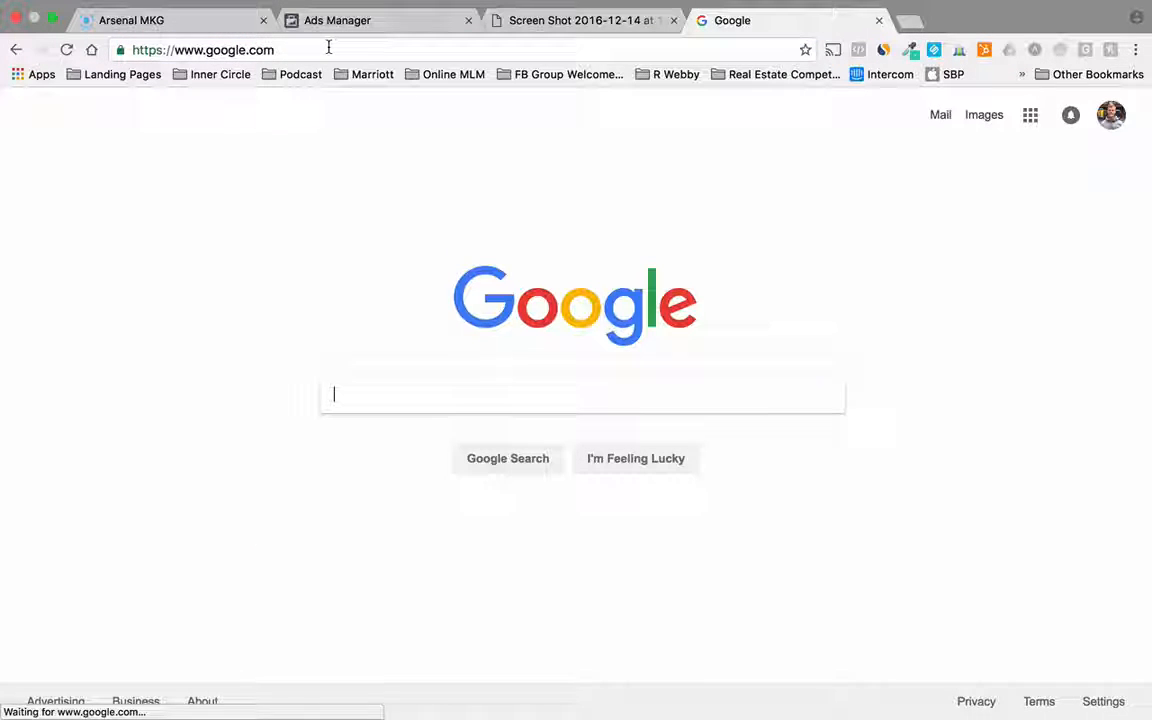
pyautogui.click(329, 50)
pyautogui.press('super+c')
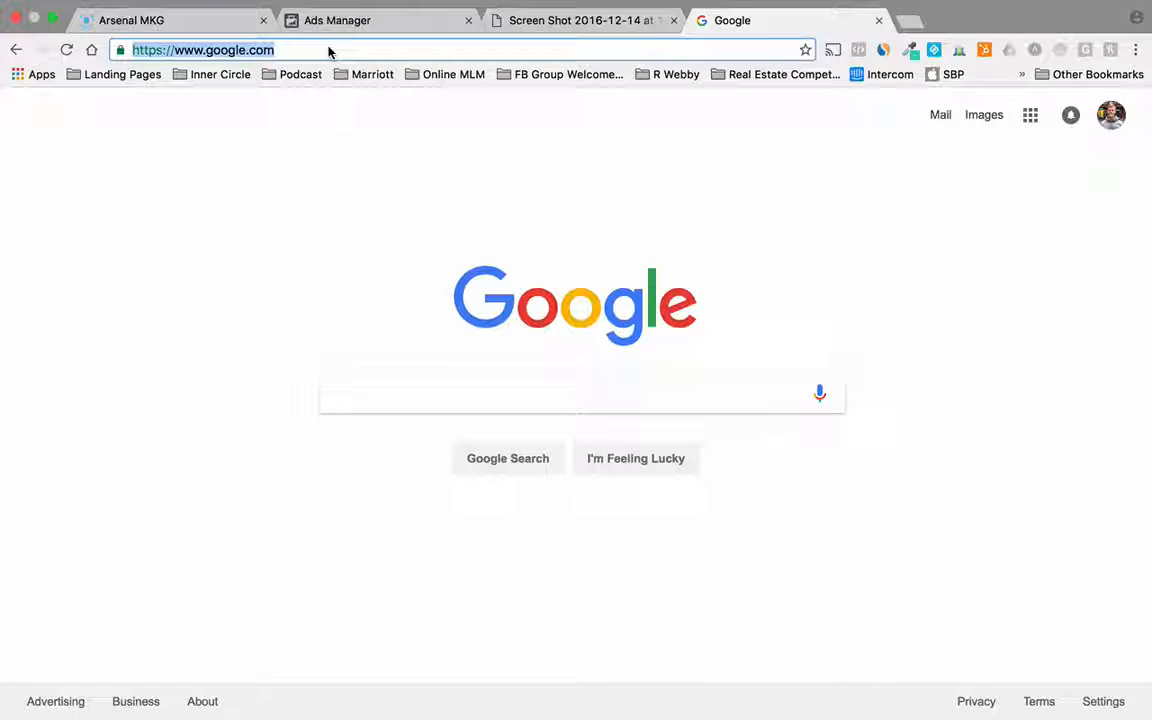
pyautogui.click(378, 22)
pyautogui.tripleClick(401, 378)
pyautogui.press('super+v')
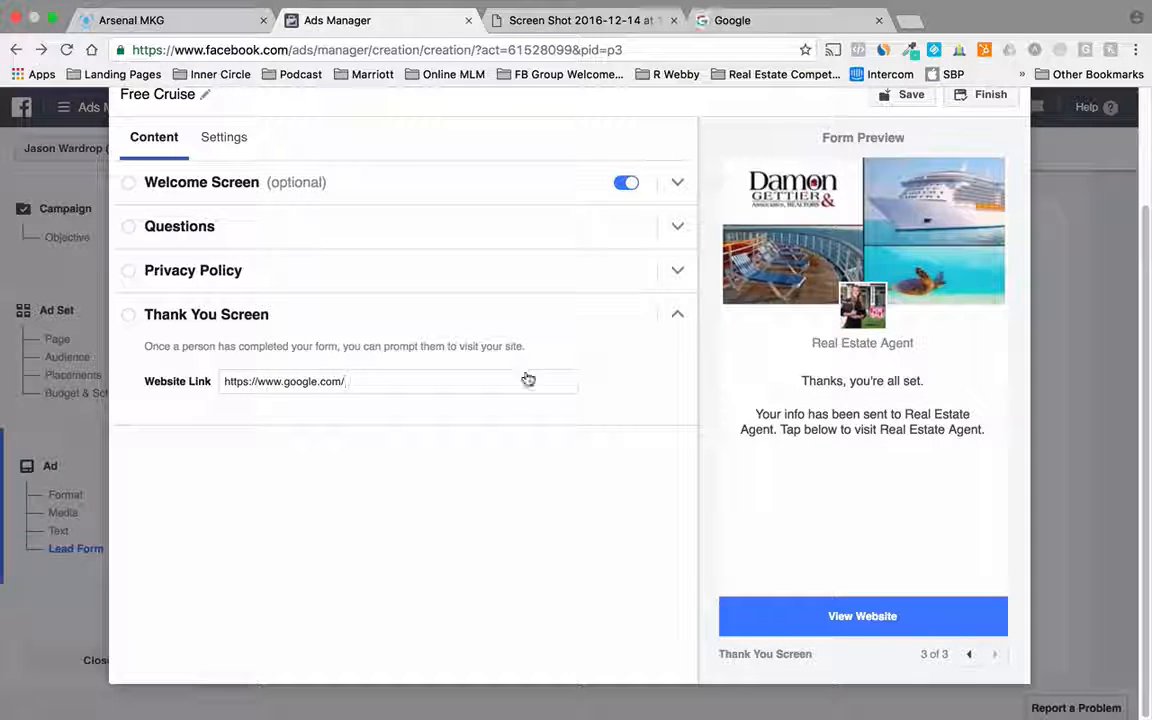
pyautogui.scroll(3, 568, 481)
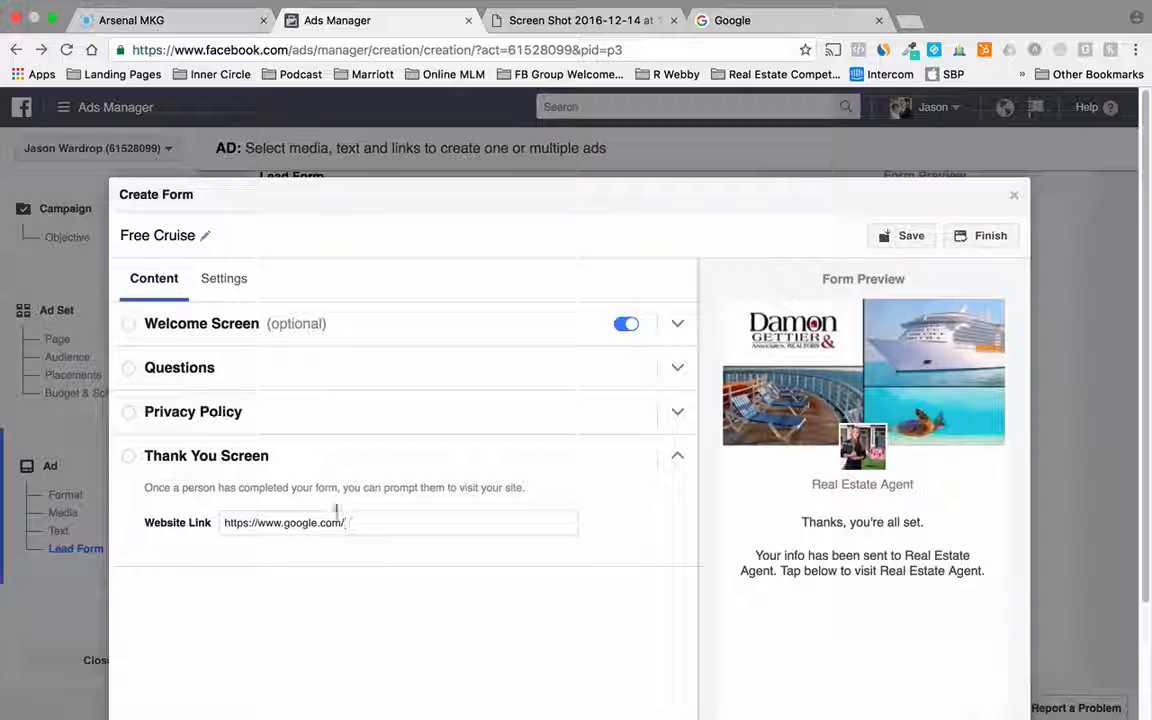
pyautogui.click(988, 240)
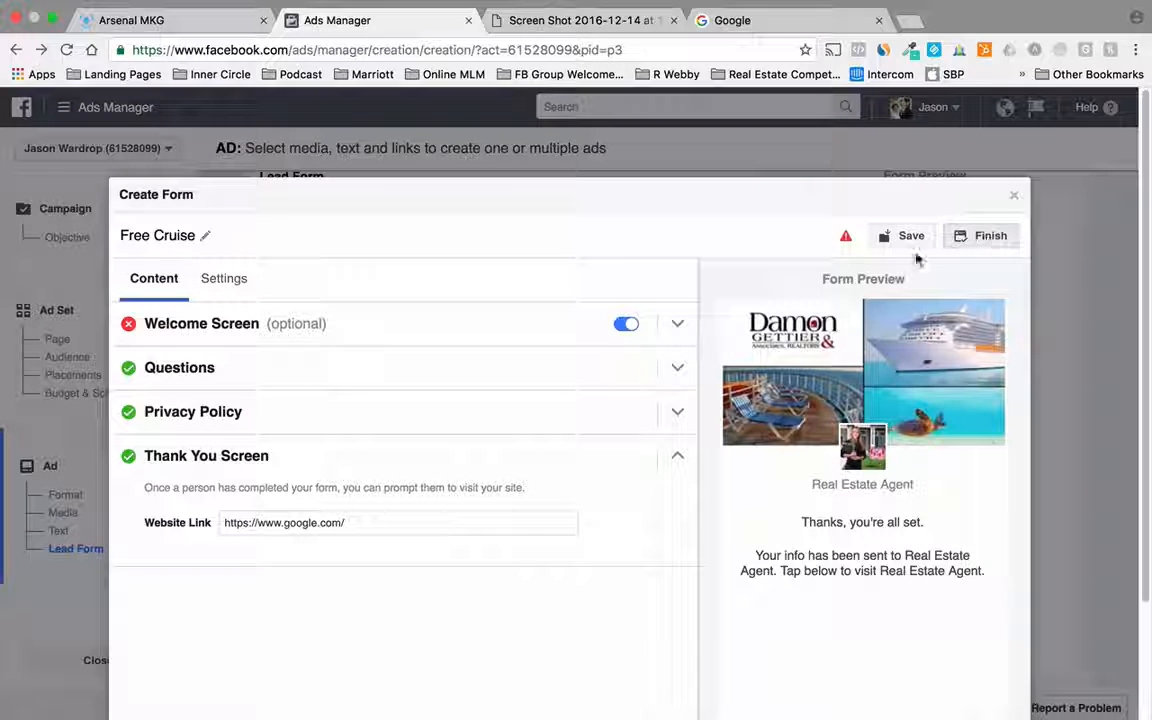
# - Fill in the Welcome Screen's first bullet with "Win a Free Cruise on Us When you list with our team!"
pyautogui.click(679, 326)
pyautogui.scroll(-2, 202, 456)
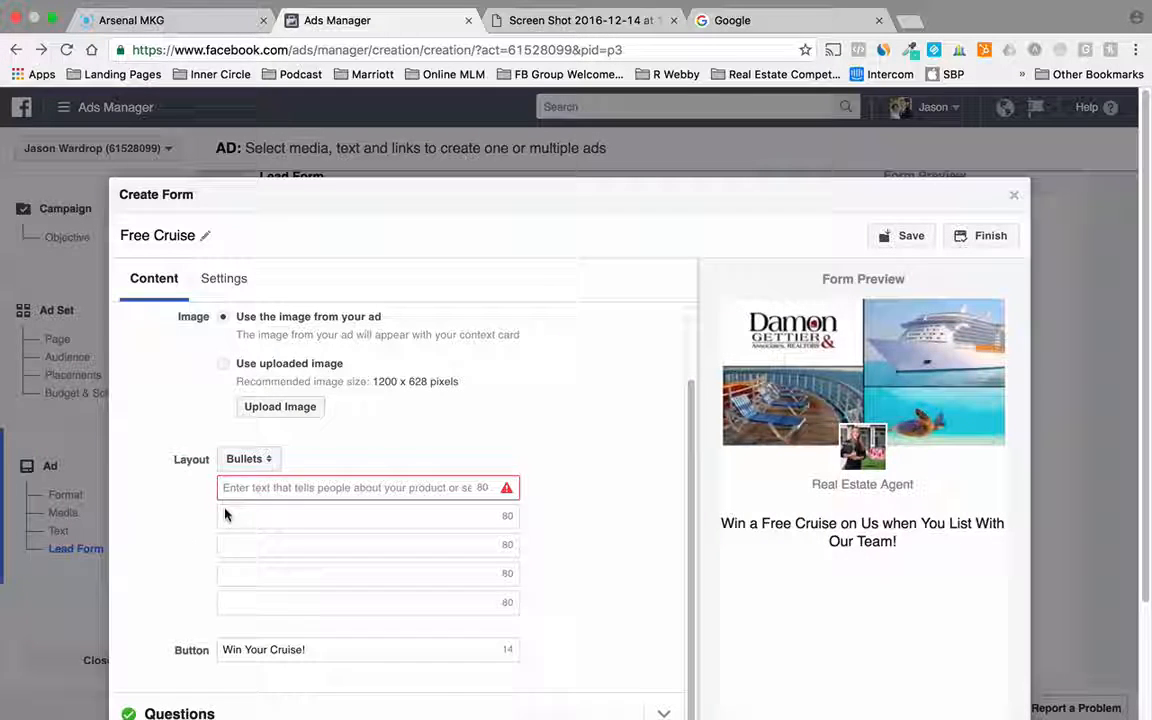
pyautogui.click(271, 488)
pyautogui.write('Win')
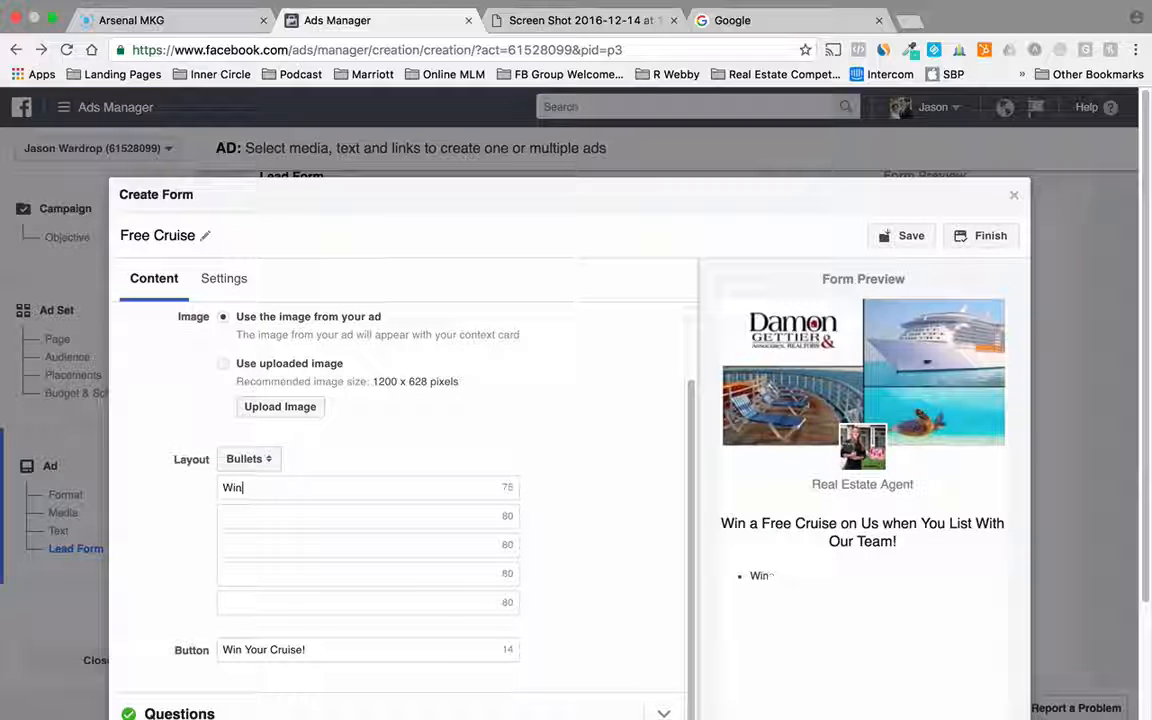
pyautogui.write('Free Cr')
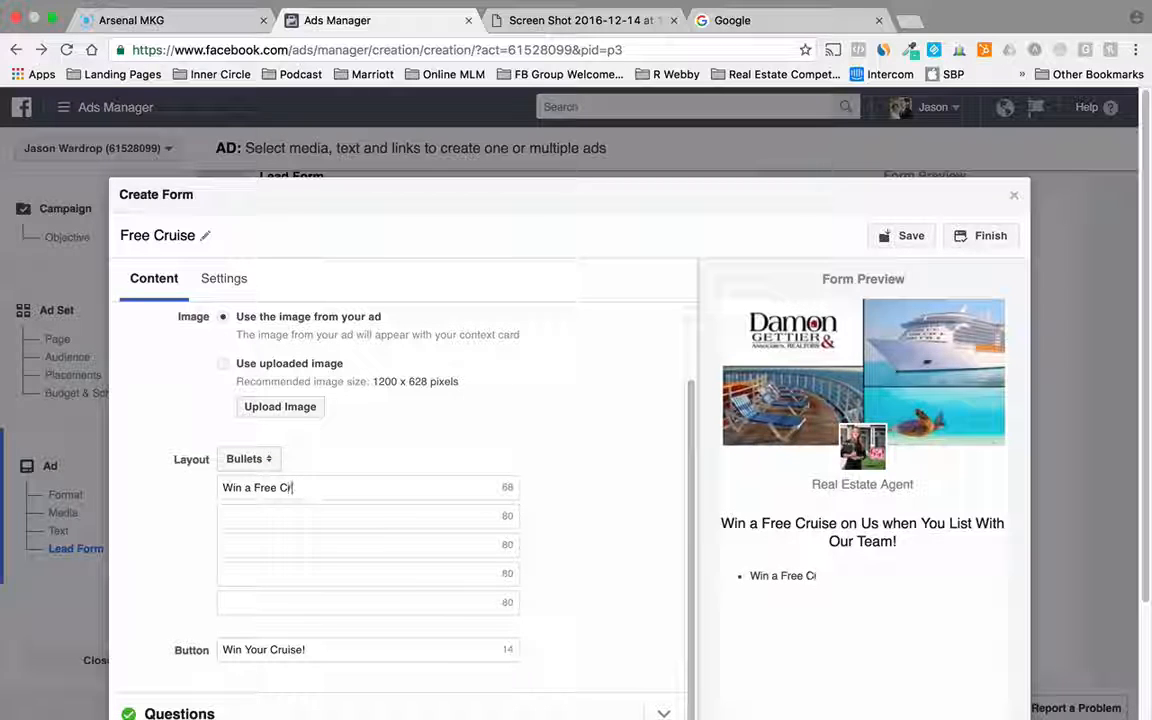
pyautogui.write('uise on Us')
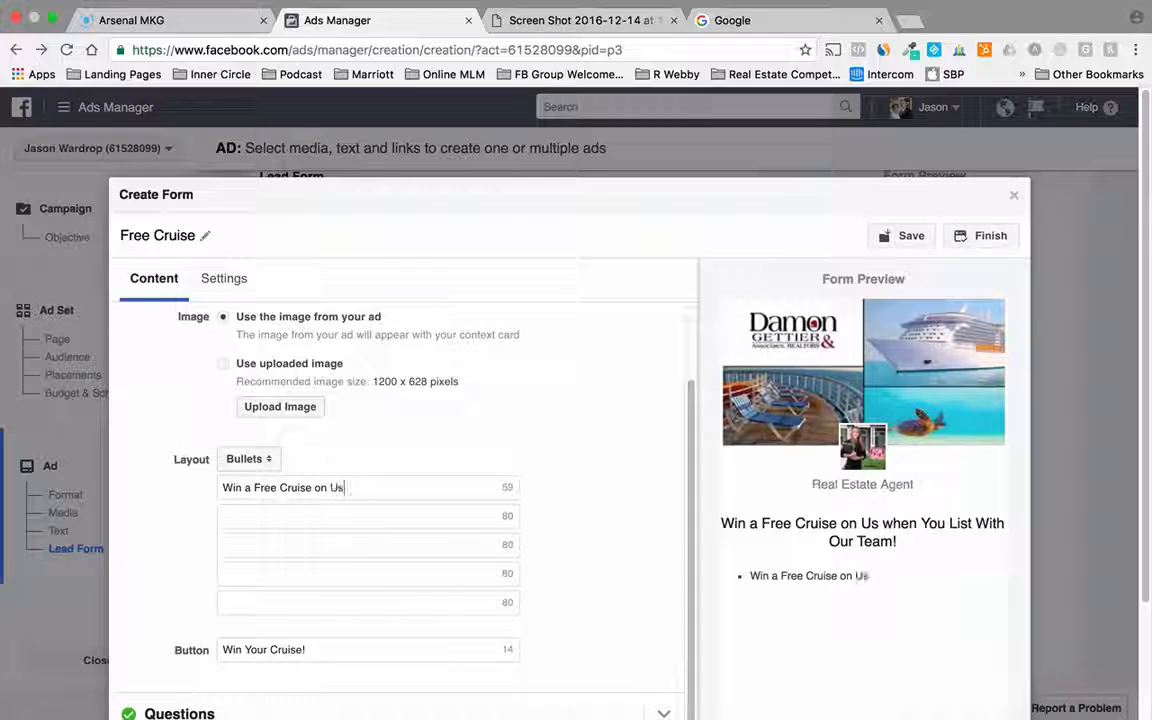
pyautogui.write(' When you list ')
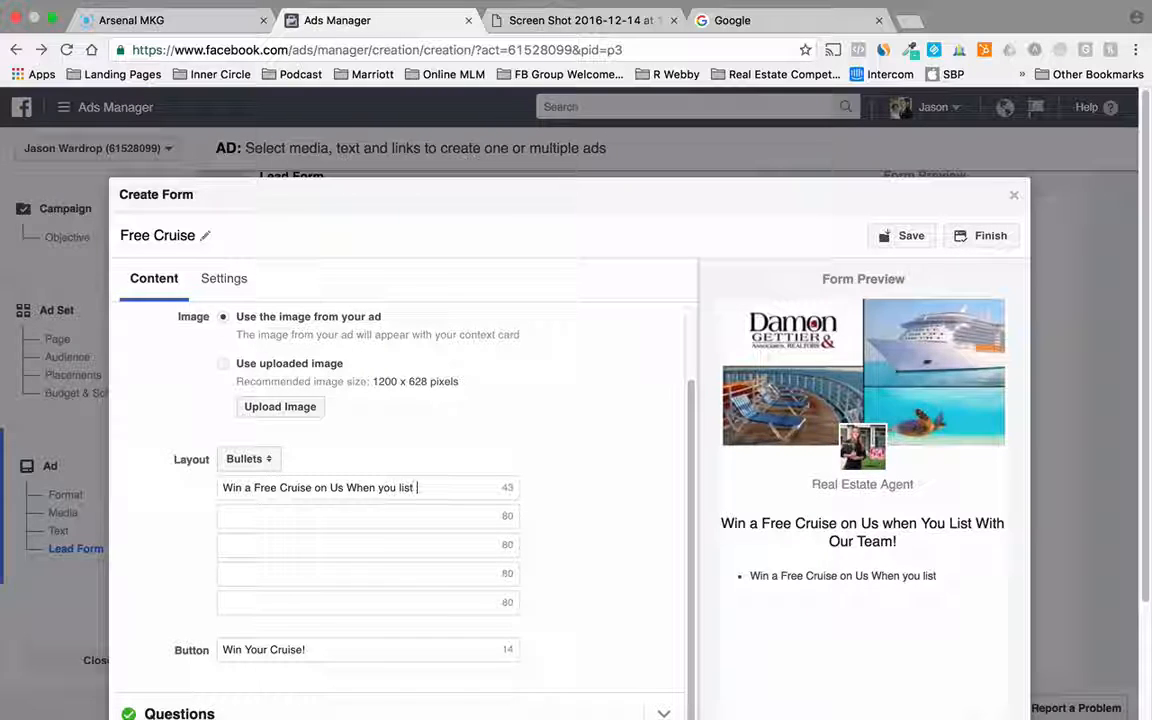
pyautogui.write('with our team!')
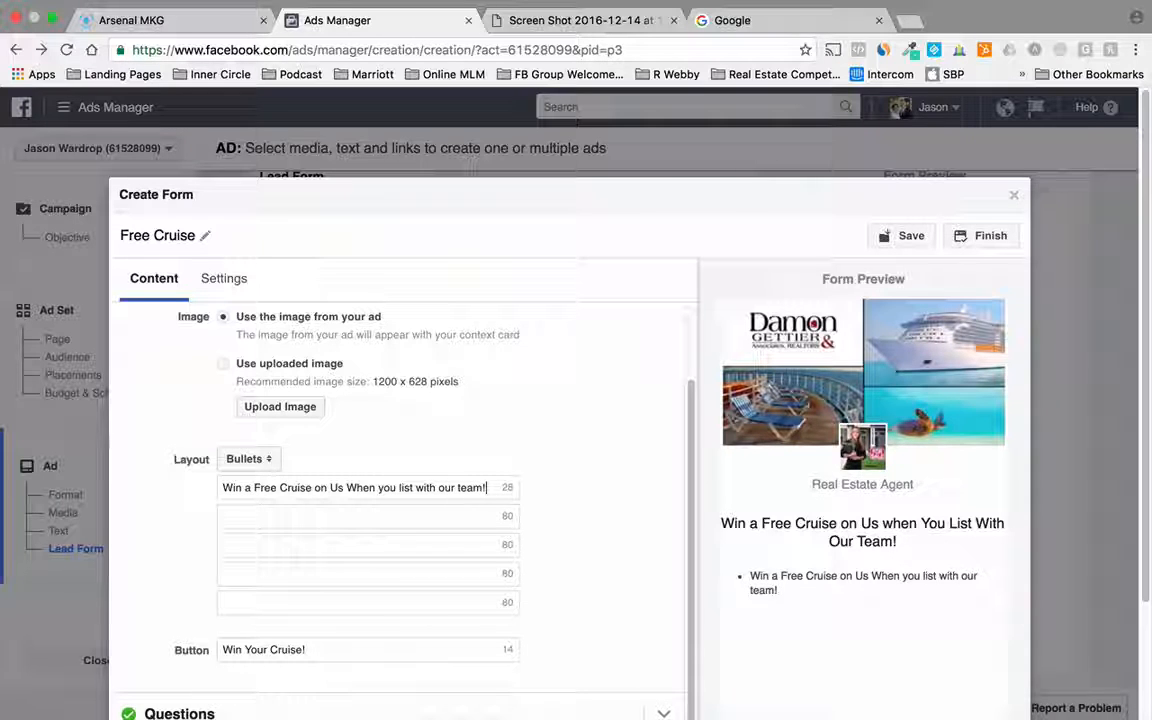
# - Switch the Welcome Screen layout to Paragraph, reuse "Win a Free Cruise on Us When you list with our team!" as its text, and finish the form
pyautogui.tripleClick(266, 485)
pyautogui.press('cmd+c')
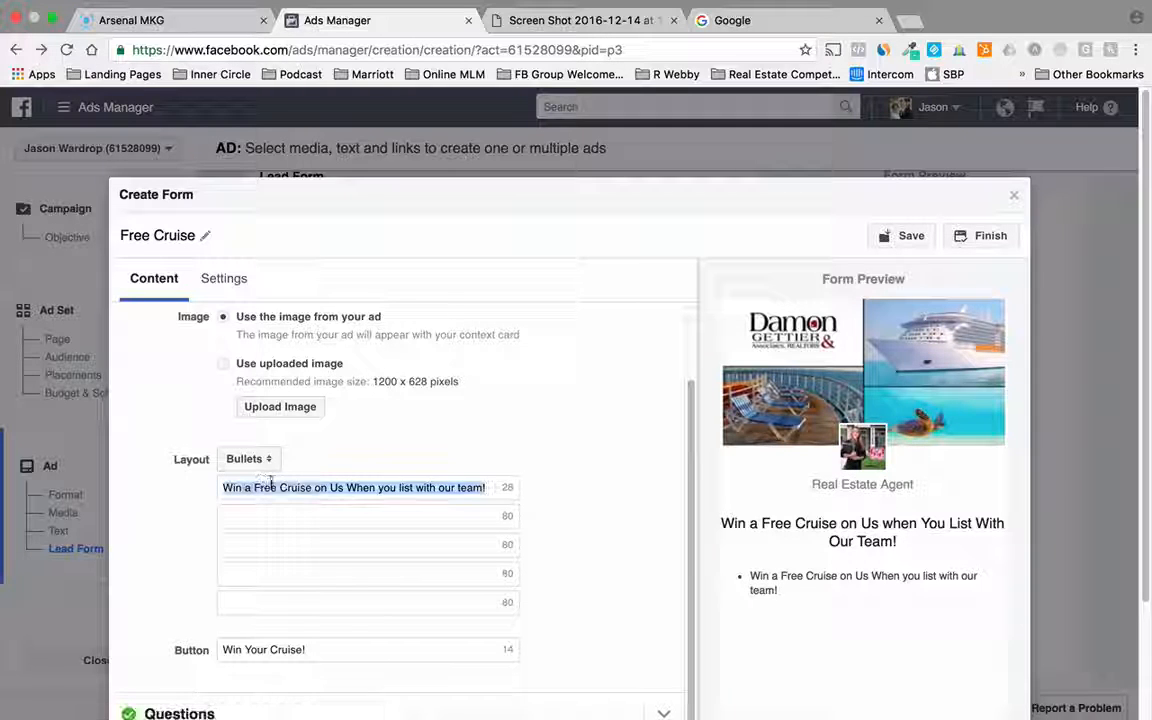
pyautogui.click(250, 458)
pyautogui.click(252, 478)
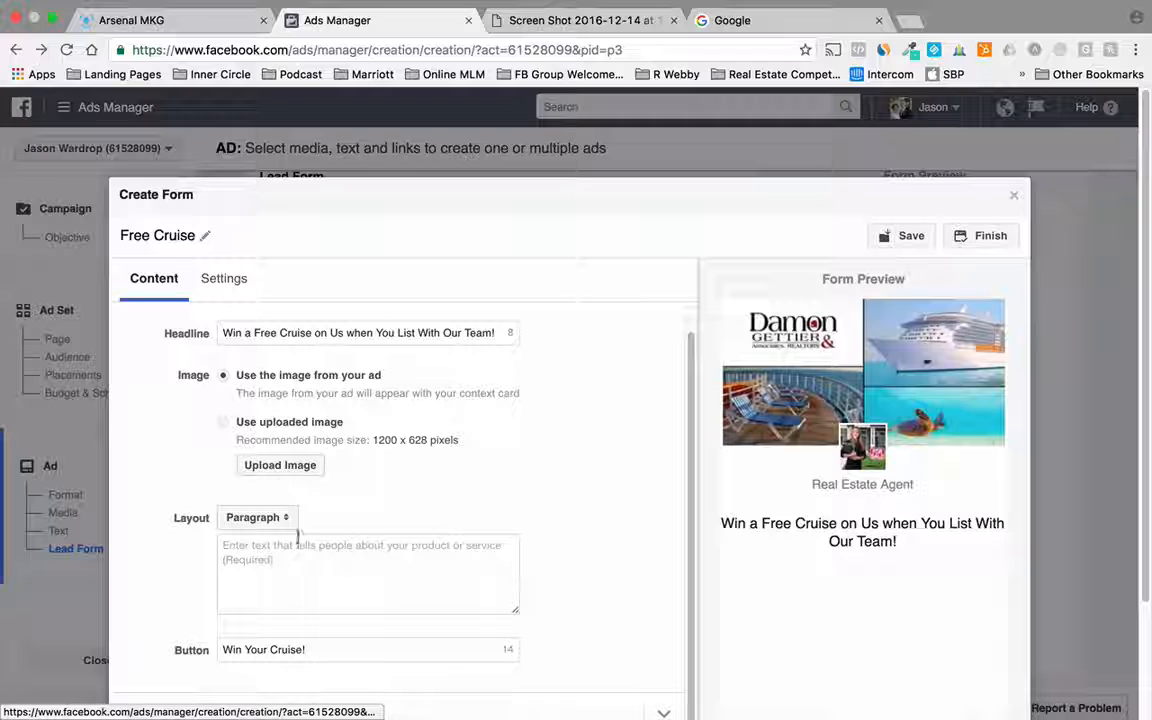
pyautogui.press('cmd+v')
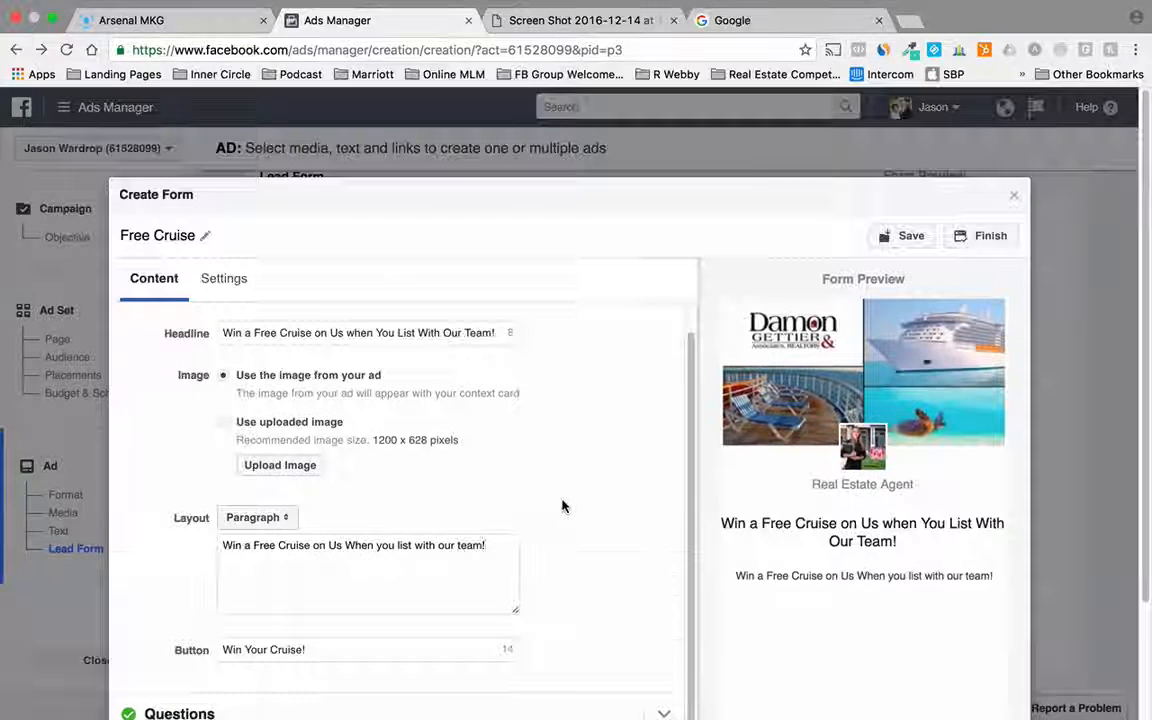
pyautogui.scroll(-3, 562, 507)
pyautogui.scroll(3, 562, 507)
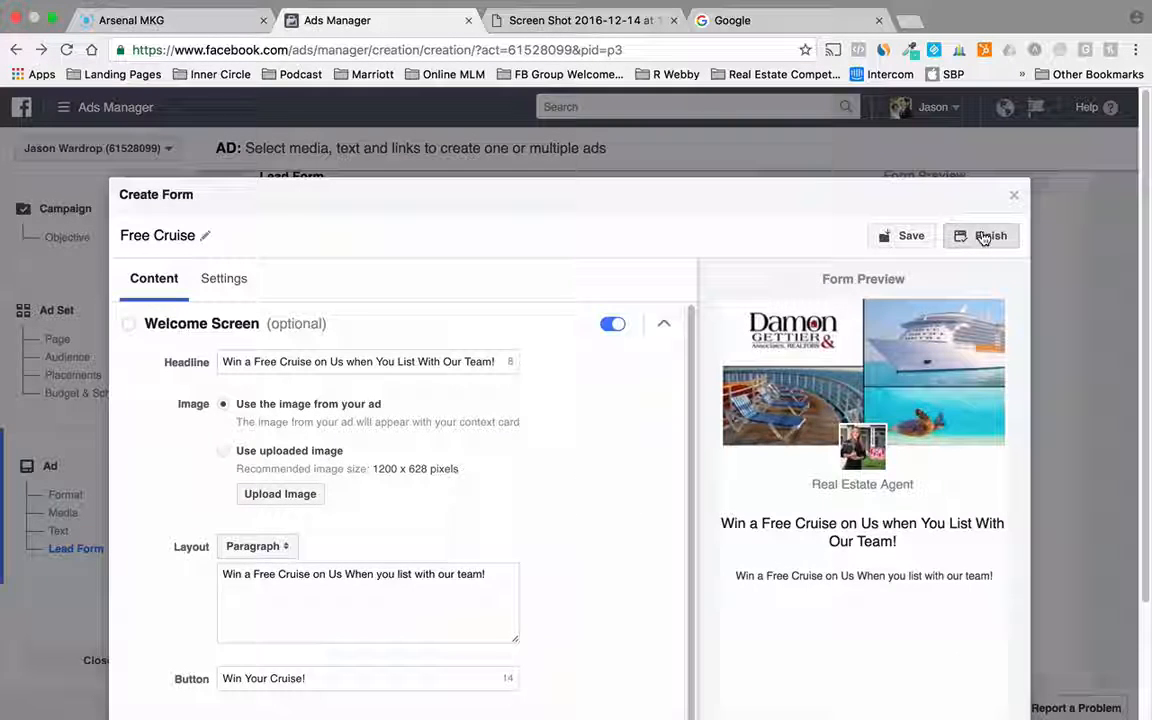
pyautogui.click(985, 237)
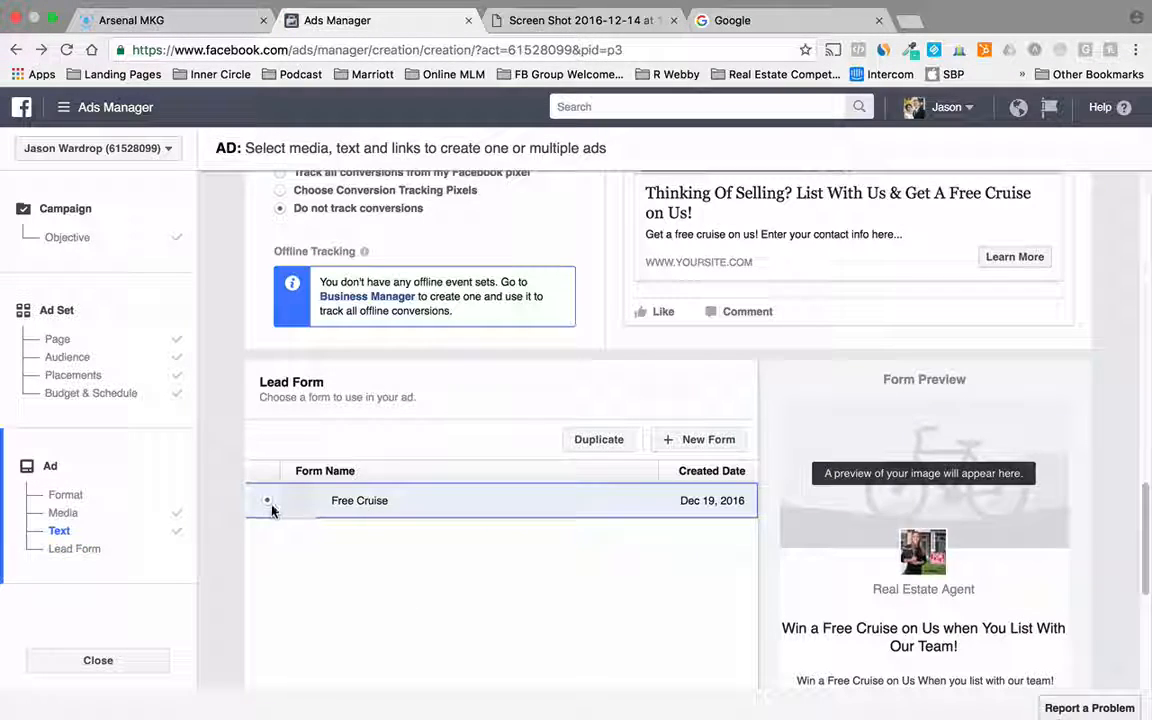
# - Place the order for the ad with the Free Cruise lead form and continue past the order confirmation
pyautogui.scroll(-5, 451, 513)
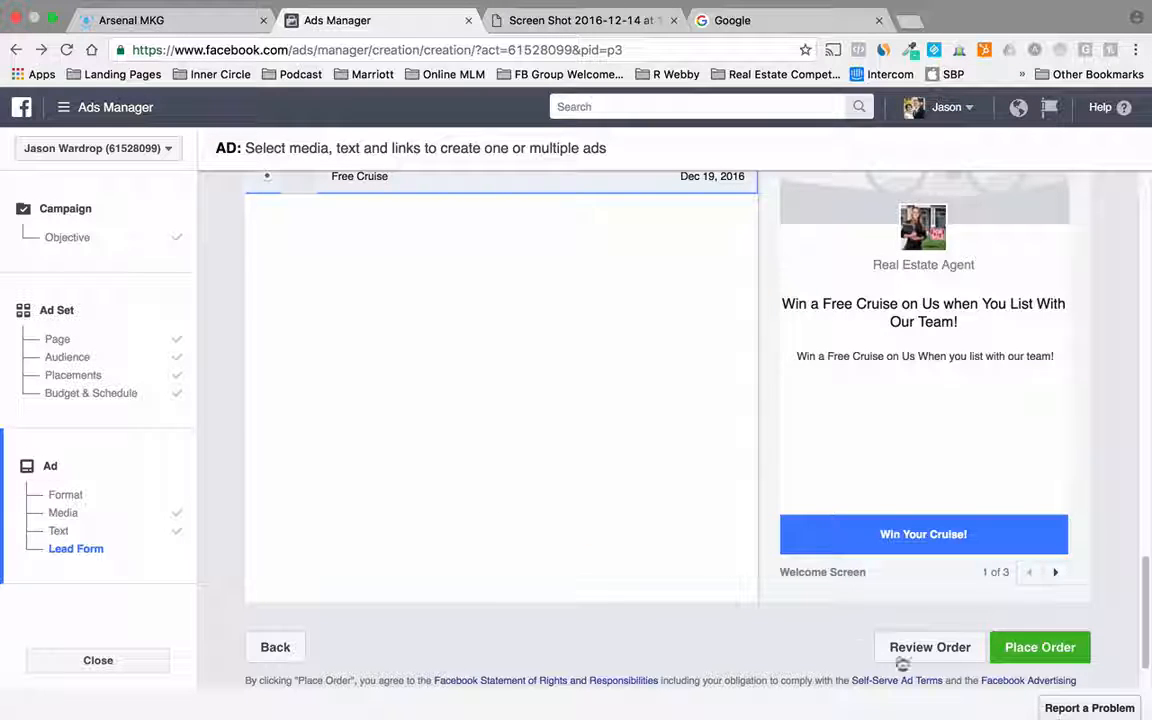
pyautogui.click(1036, 650)
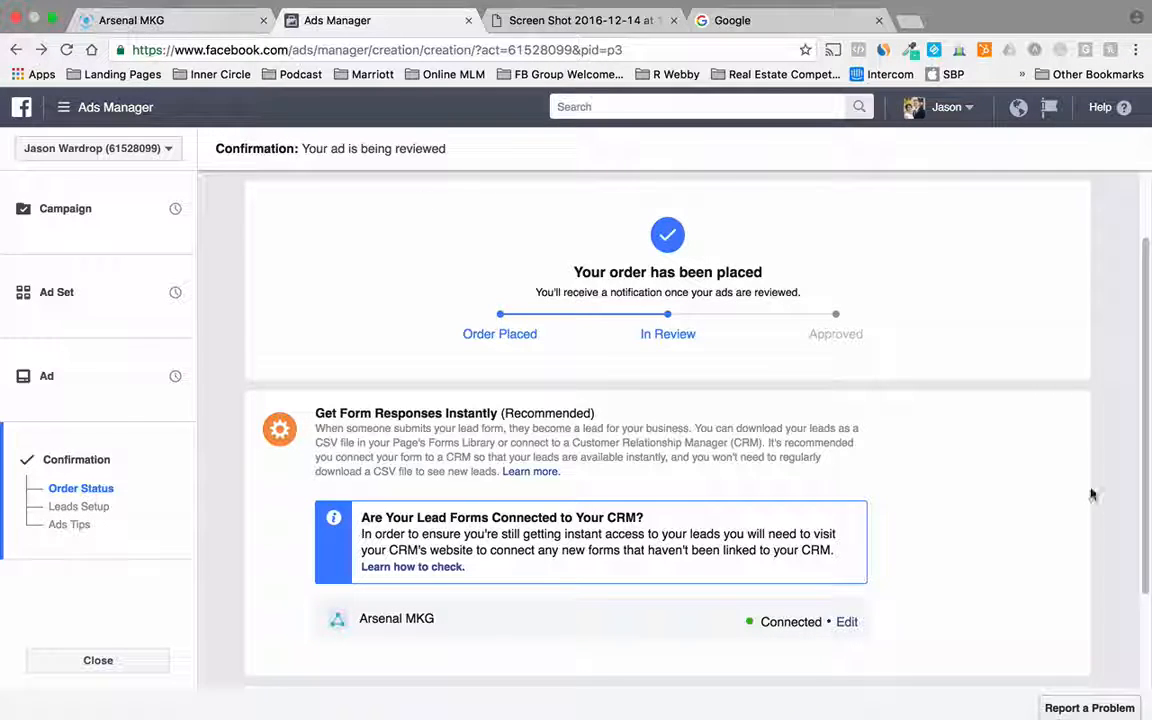
pyautogui.scroll(-2, 985, 494)
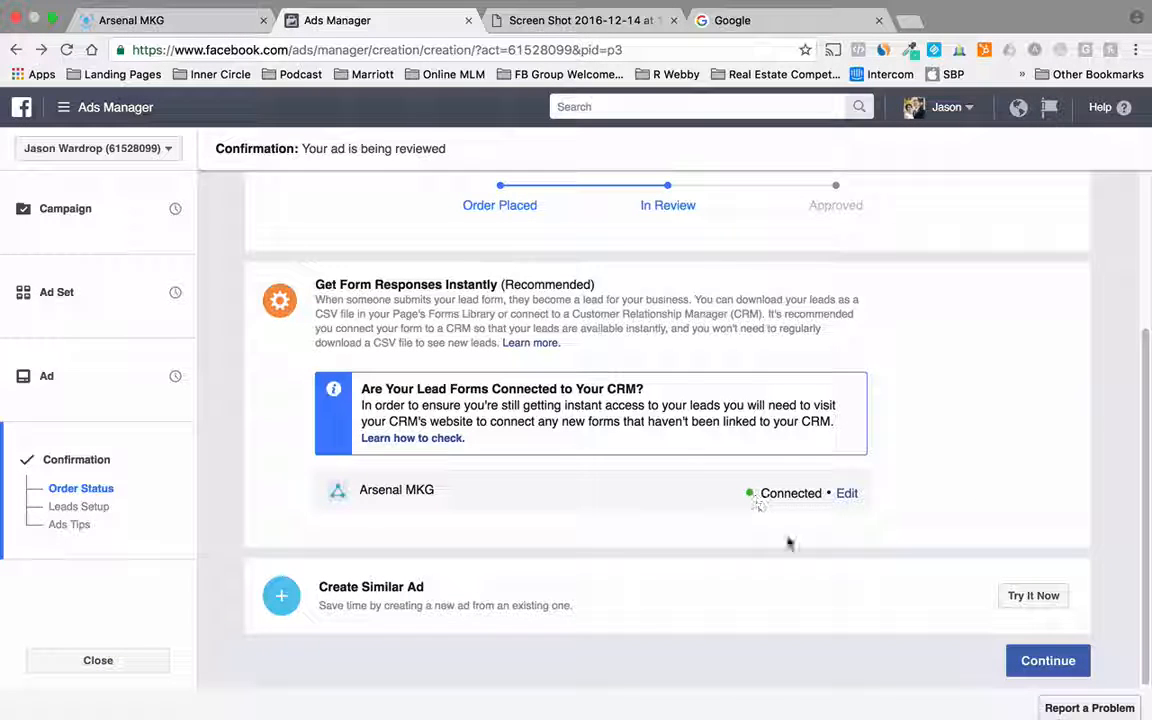
pyautogui.click(1050, 656)
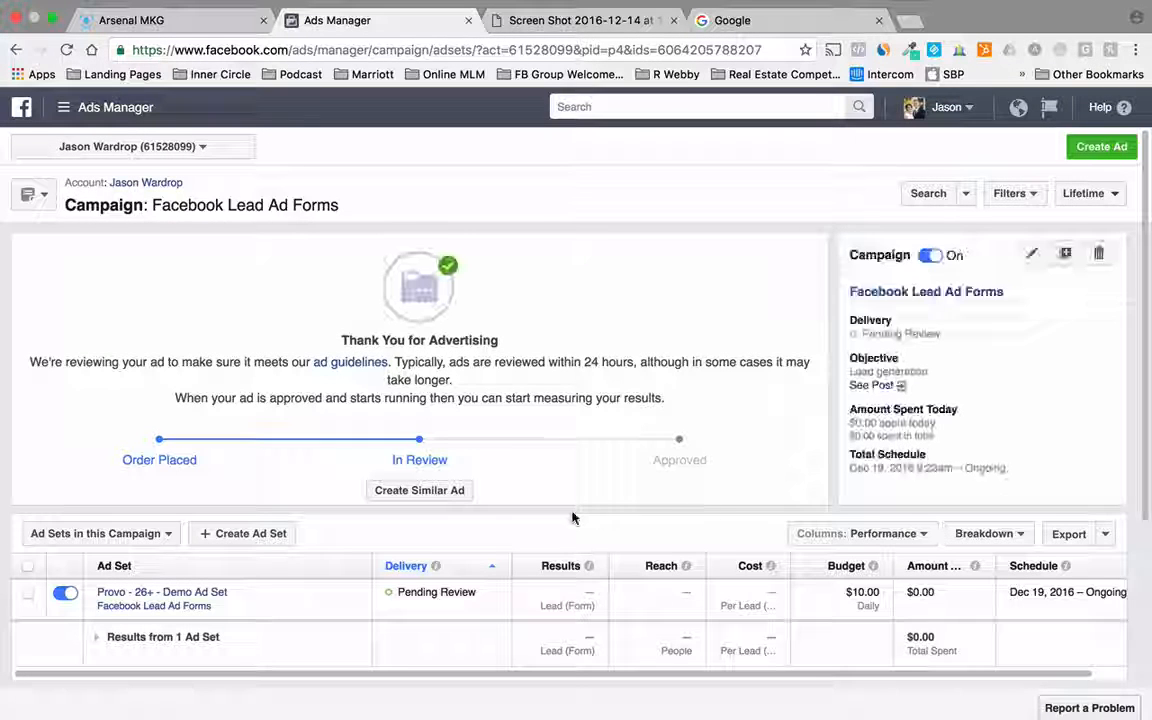
# - Preview the Real Estate Agent - Lead generation ad in the Provo - 26+ - Demo Ad Set and open its post permalink with comments
pyautogui.click(170, 595)
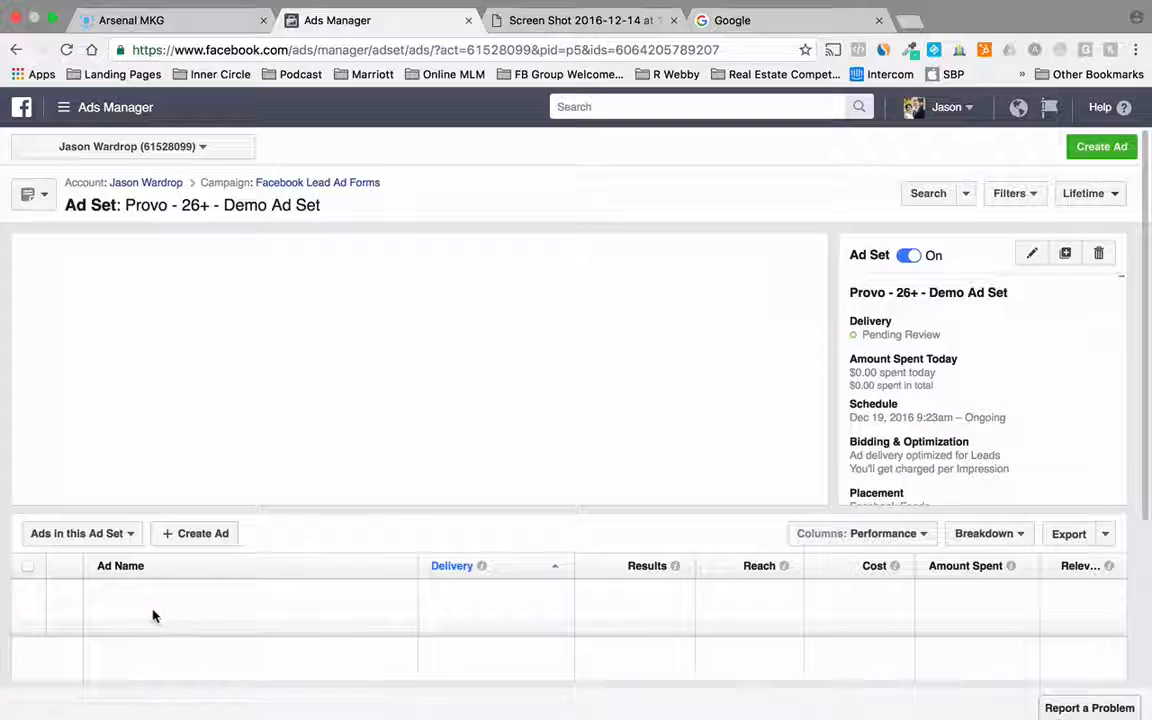
pyautogui.click(182, 600)
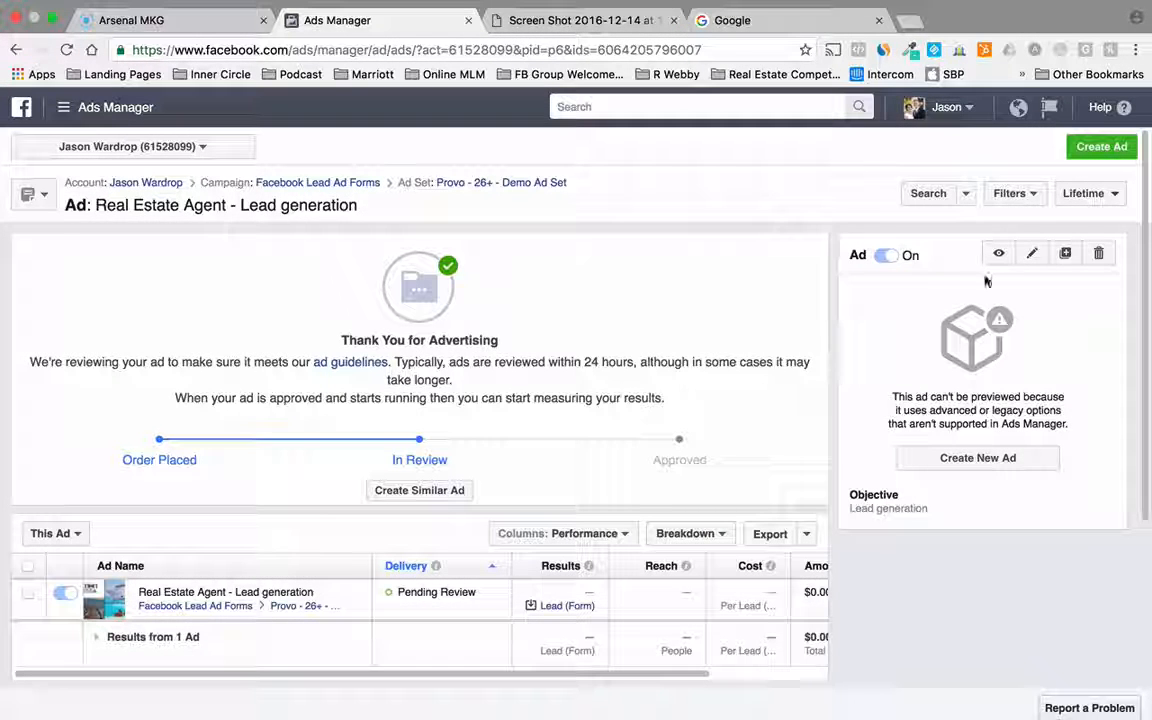
pyautogui.click(998, 256)
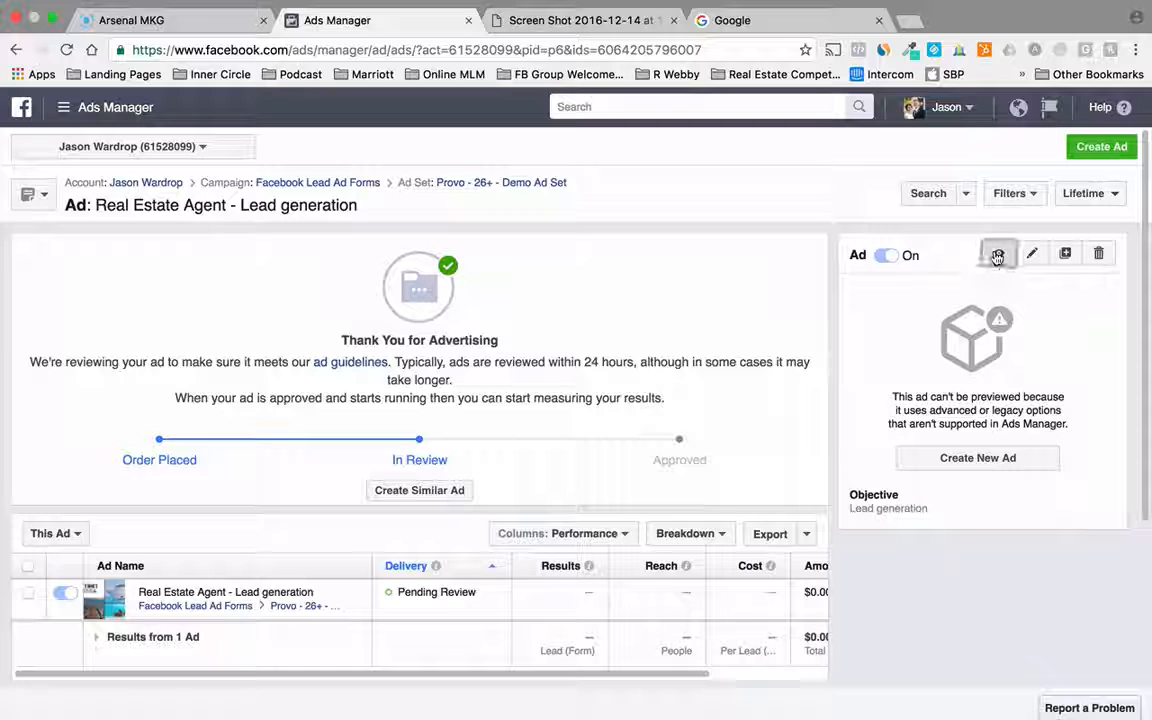
pyautogui.scroll(-3, 477, 382)
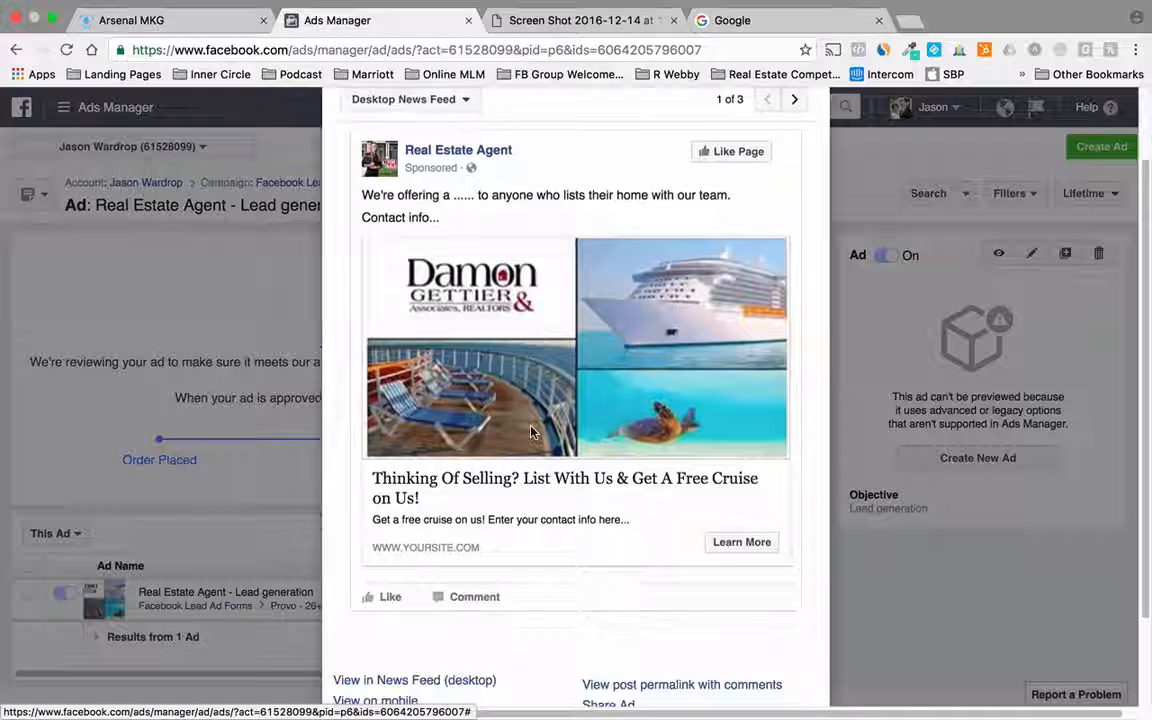
pyautogui.click(645, 686)
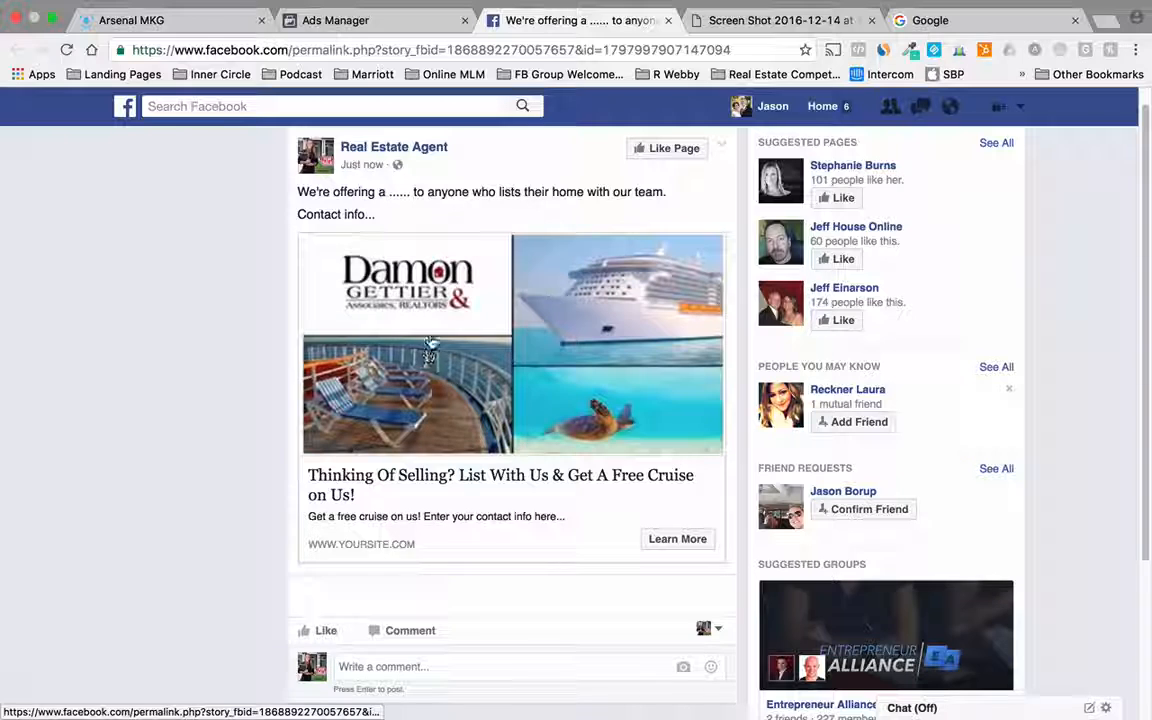
# - Submit a test lead through the post's Win Your Cruise! form with the prefilled contact details, and visit the linked website
pyautogui.click(443, 368)
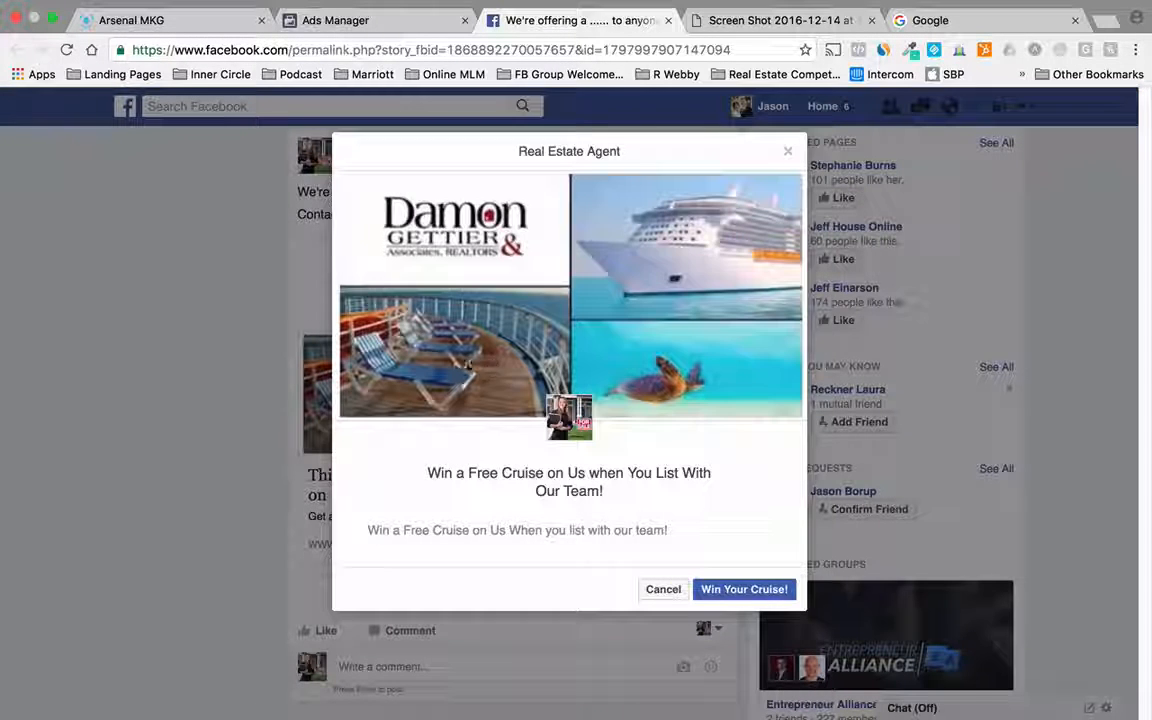
pyautogui.click(752, 590)
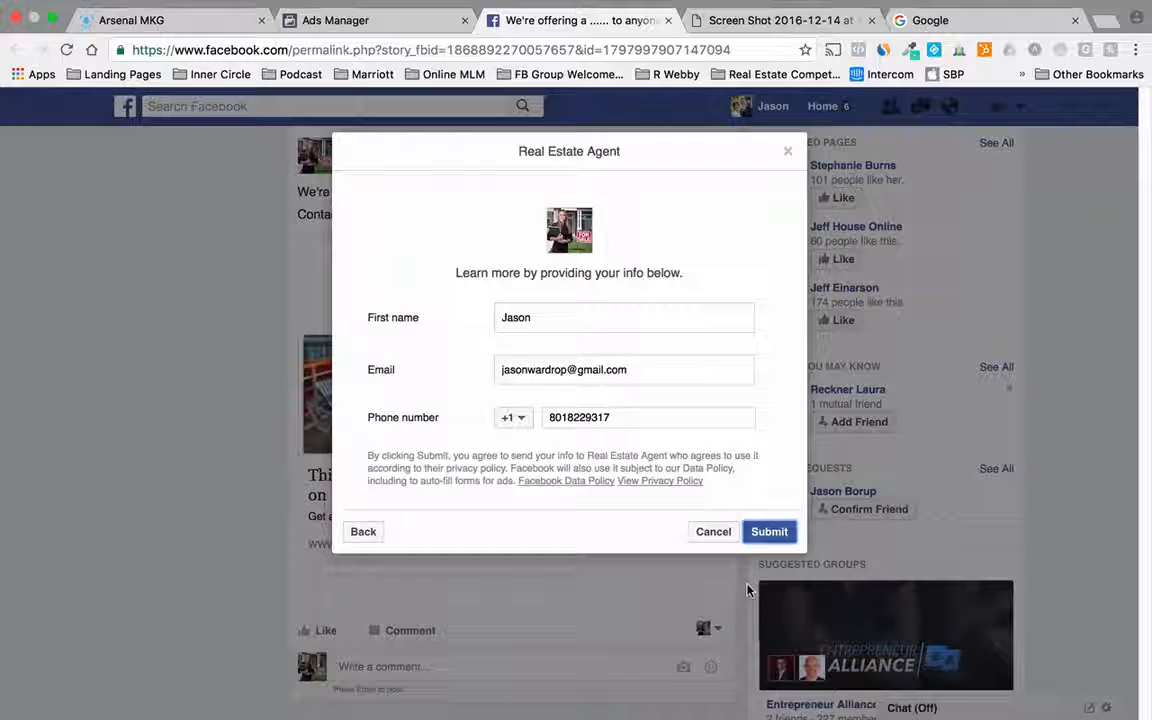
pyautogui.click(769, 532)
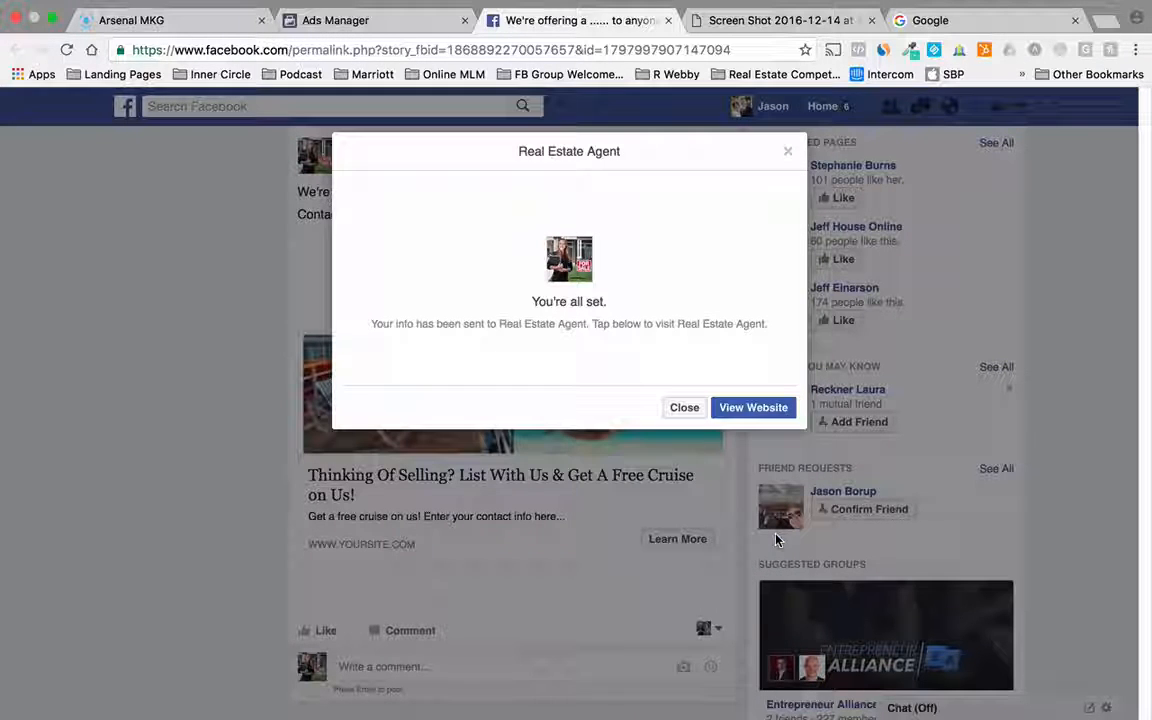
pyautogui.click(745, 409)
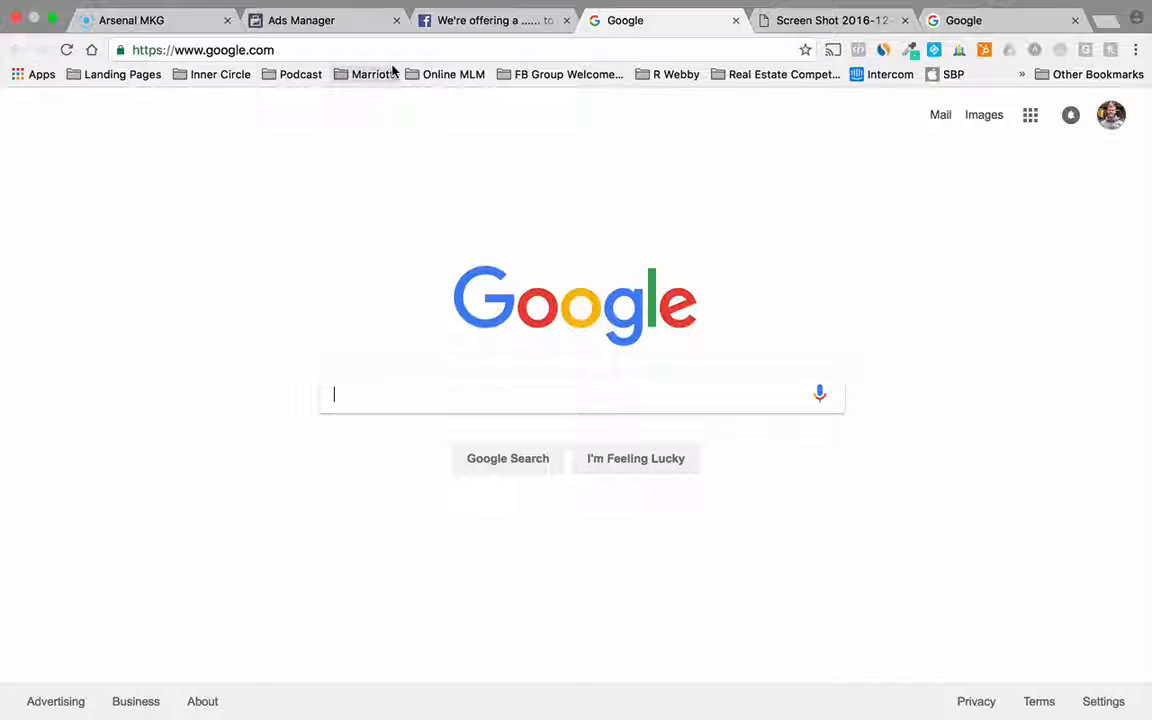
# - Switch to Arsenal MKG, refresh the leads list, and open the newest lead for editing to examine its details and tags
pyautogui.click(140, 38)
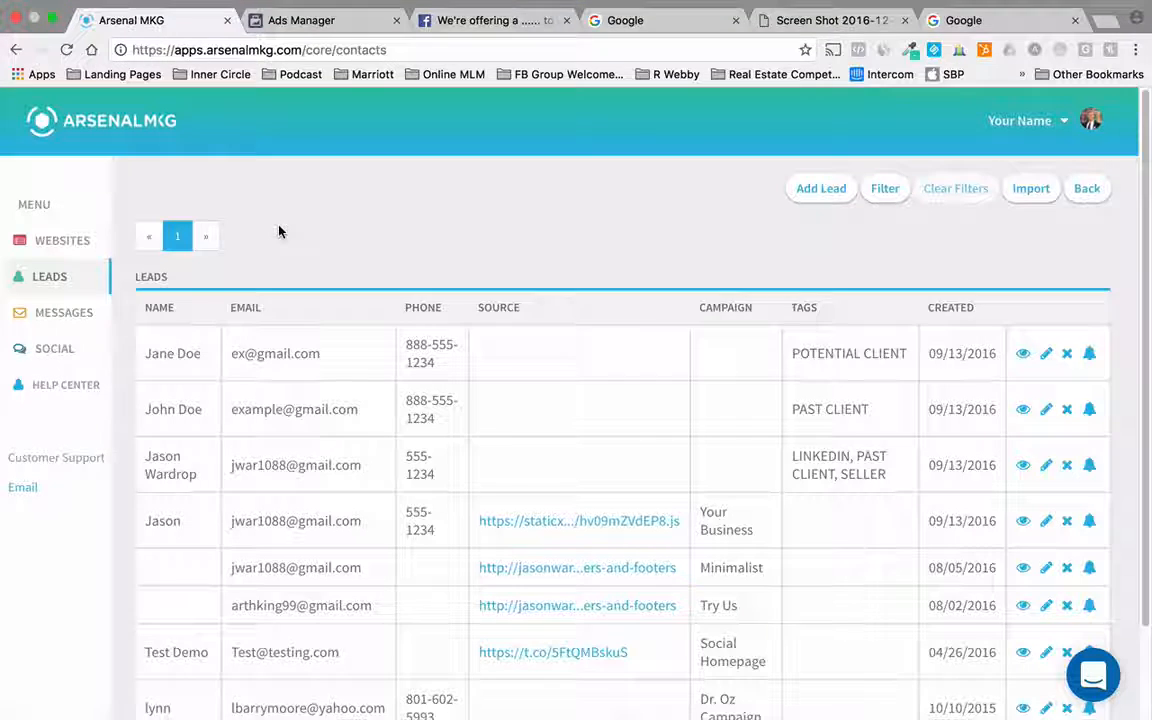
pyautogui.click(67, 50)
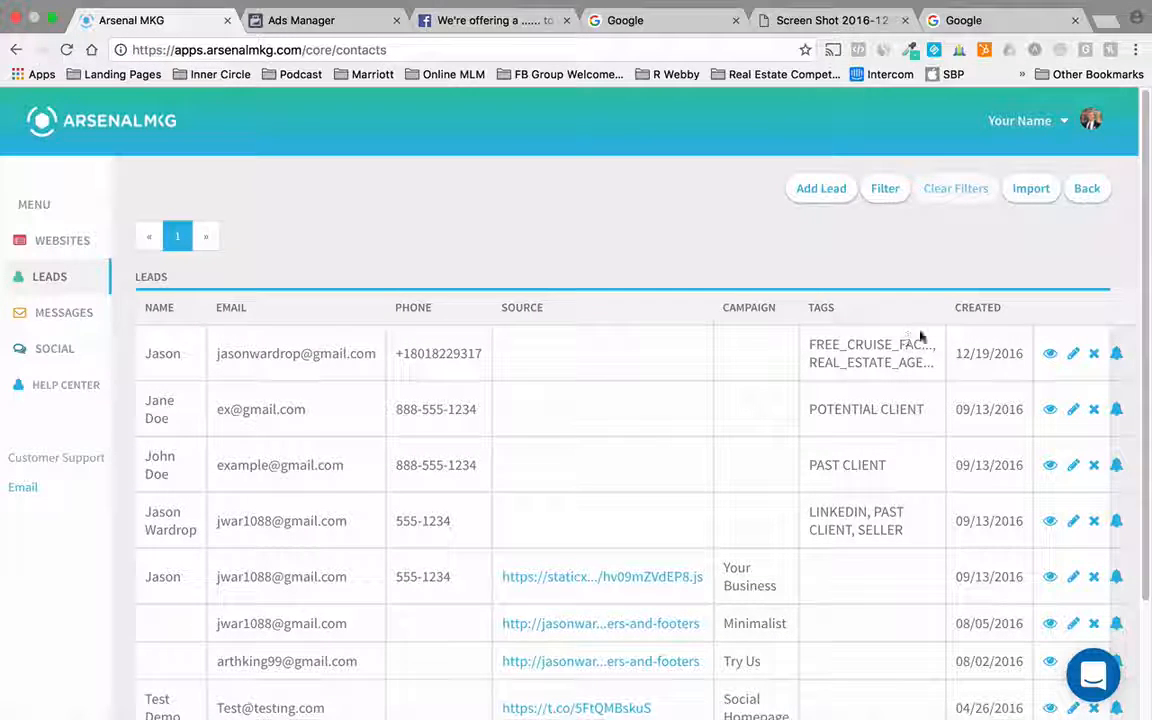
pyautogui.click(1072, 357)
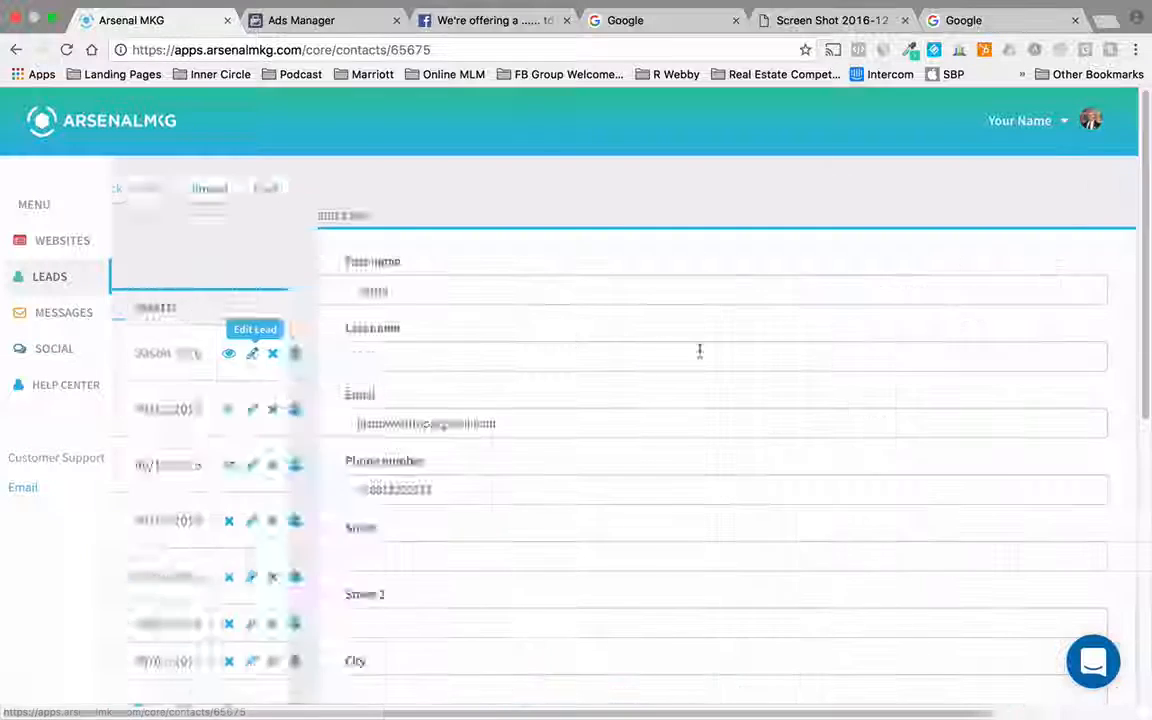
pyautogui.scroll(-3, 478, 362)
pyautogui.scroll(-3, 478, 362)
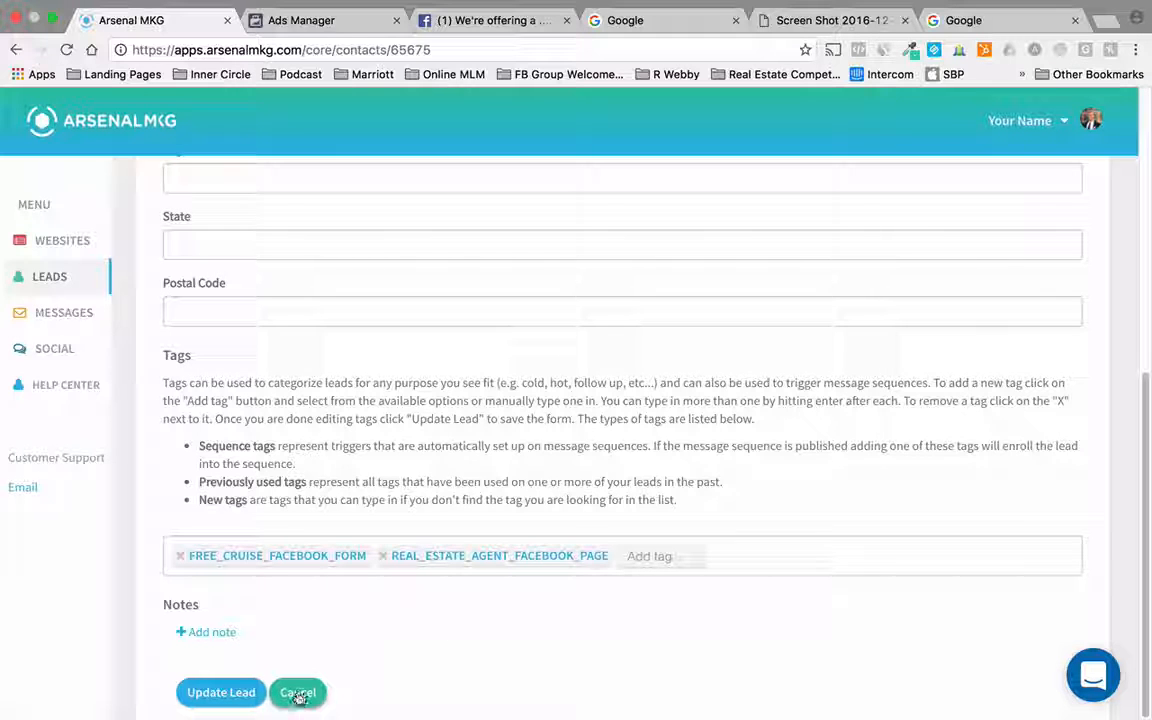
# - Leave the lead record and open the overview of lead generation websites
pyautogui.click(82, 260)
pyautogui.click(70, 246)
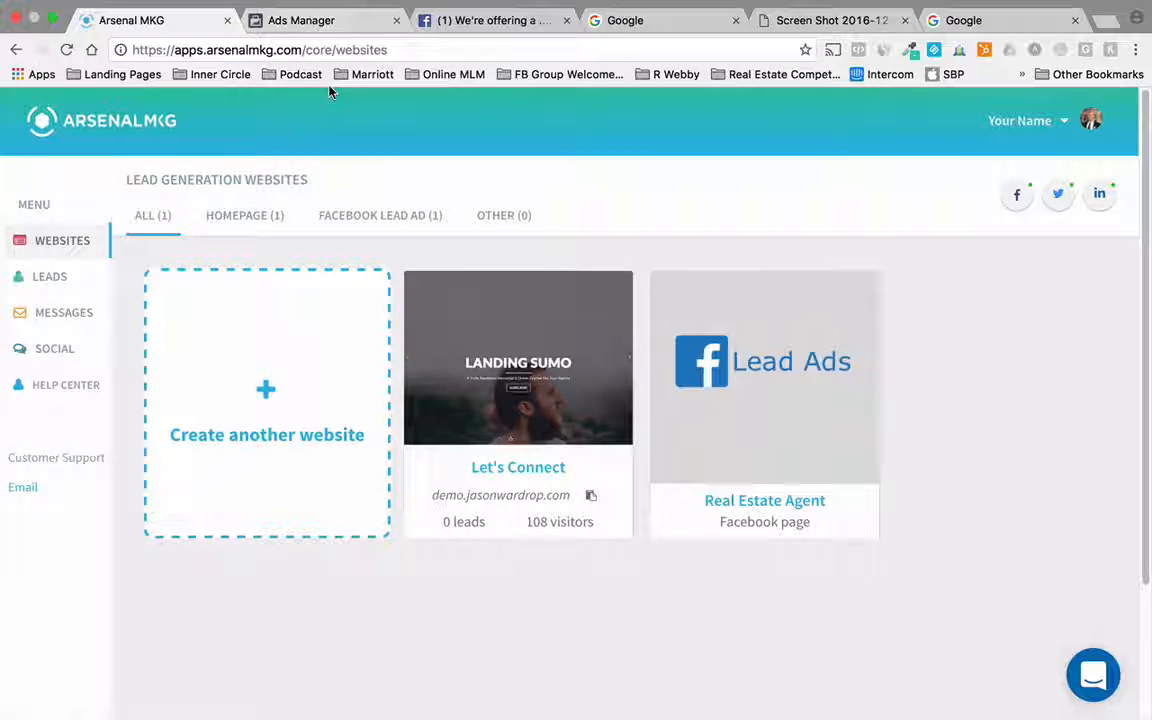